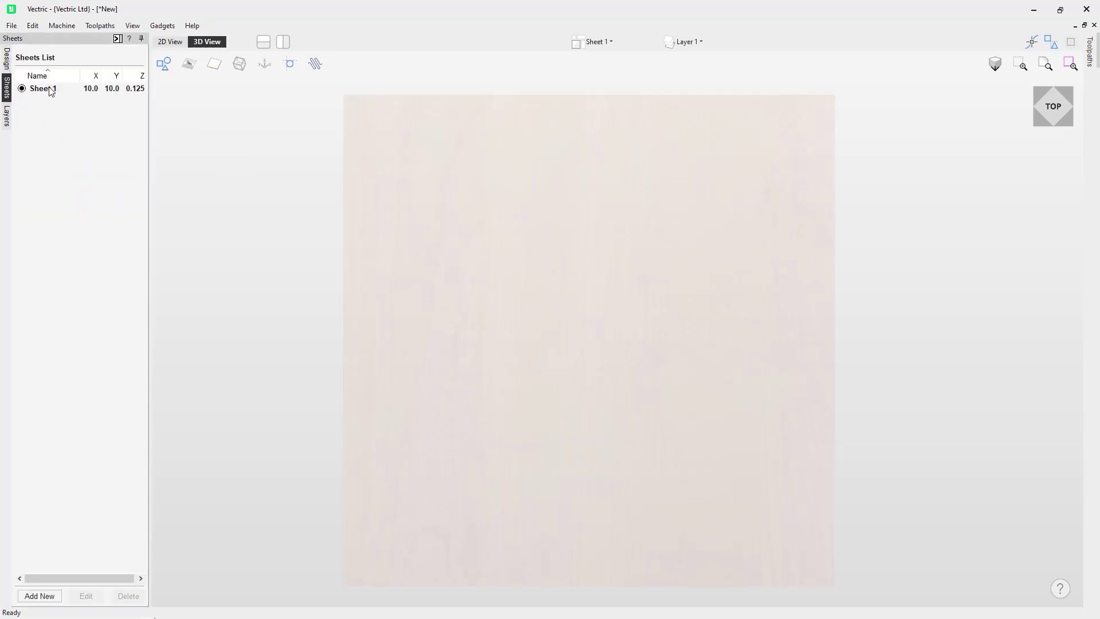
Add two new sheets to the sheets list, based on Sheet 1
right_click(50, 91)
left_click(90, 148)
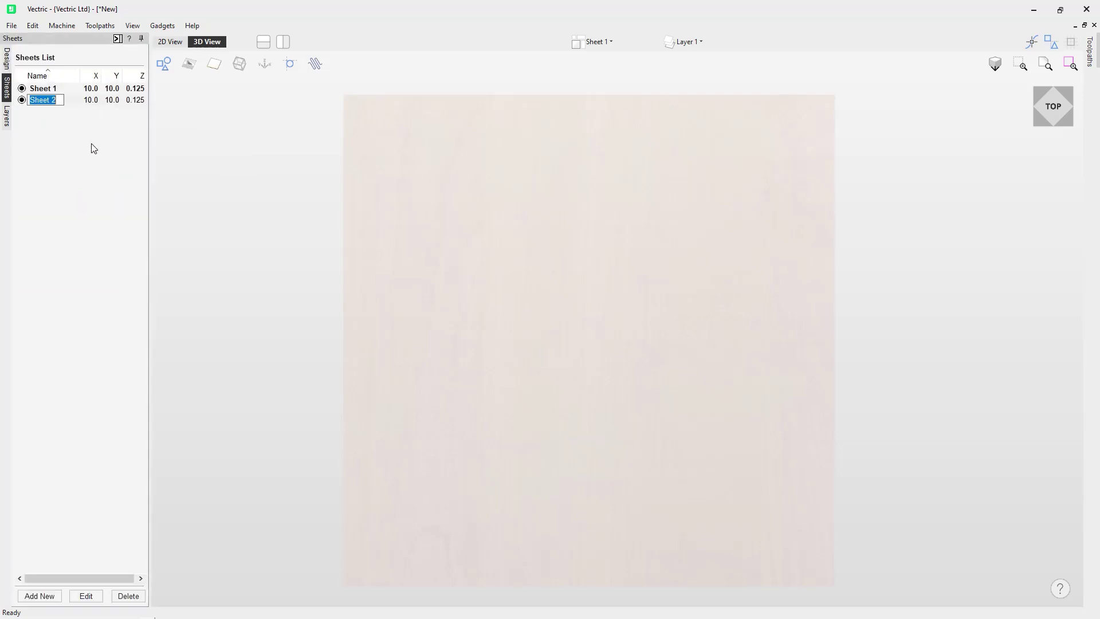
left_click(51, 87)
right_click(50, 87)
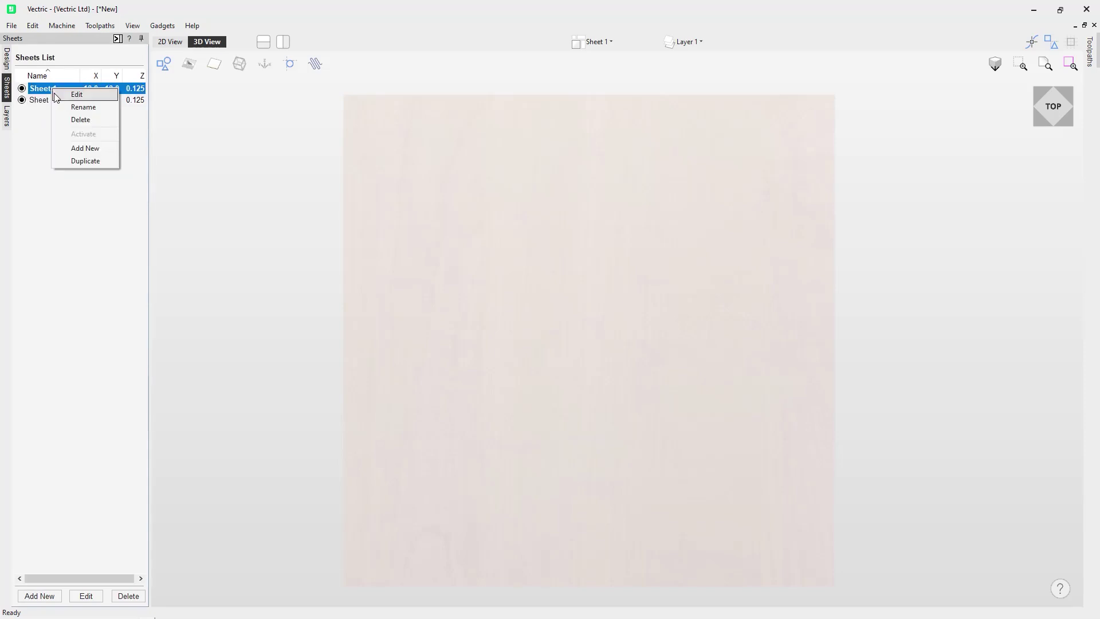
left_click(98, 150)
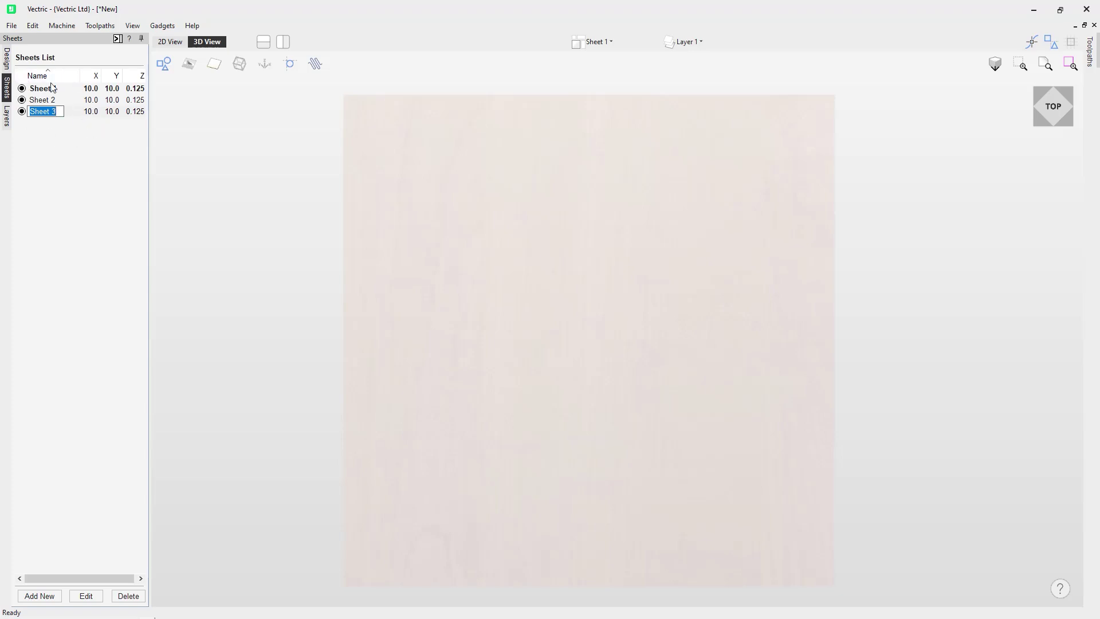
left_click(6, 120)
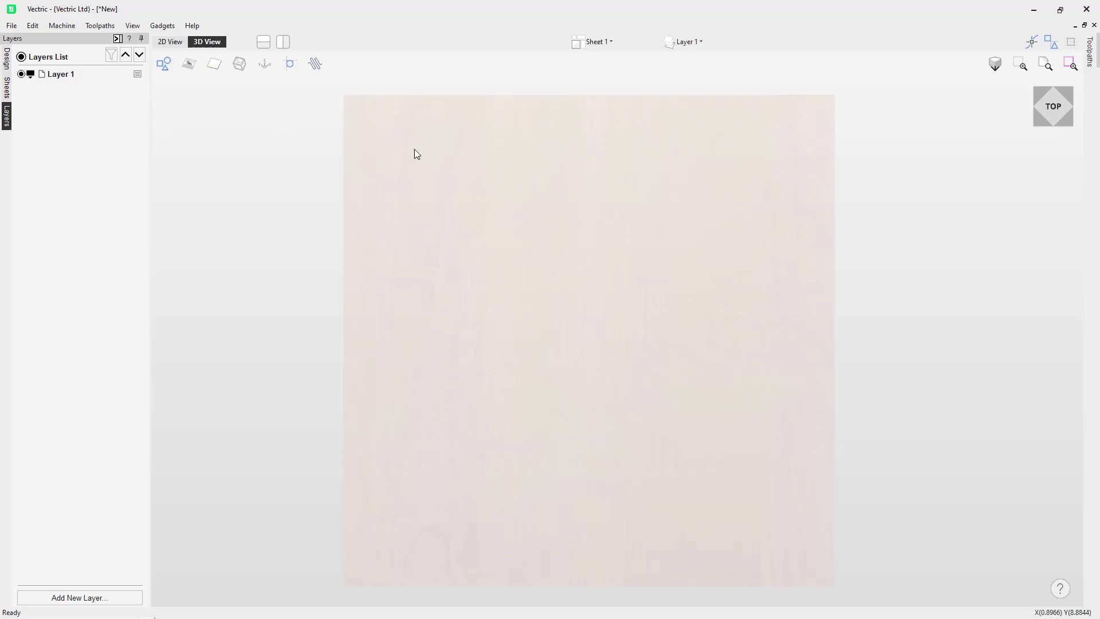
left_click(701, 43)
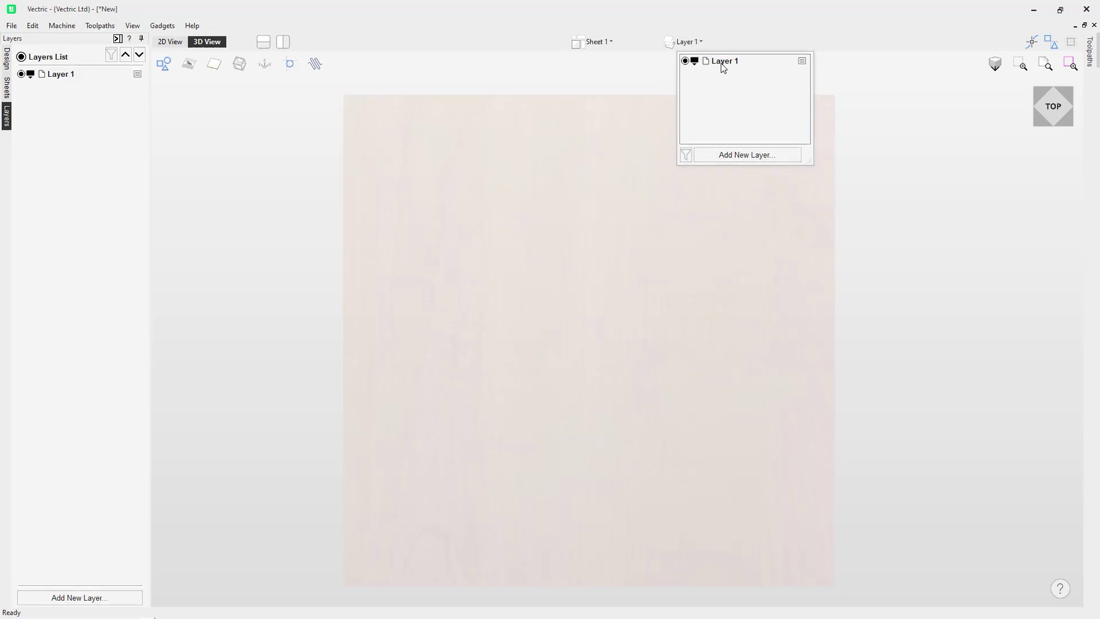
double_click(740, 60)
key("Return")
Create a square-cornered rectangle 8 inches wide and 8 inches high, anchored by its center at X 5, Y 5
left_click(7, 60)
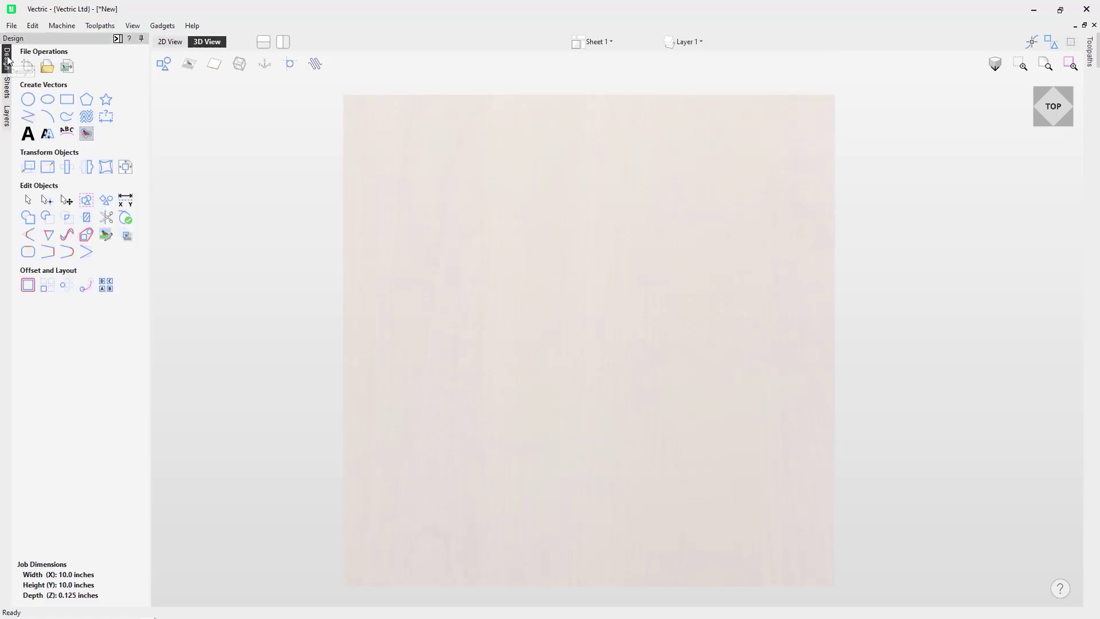
left_click(66, 101)
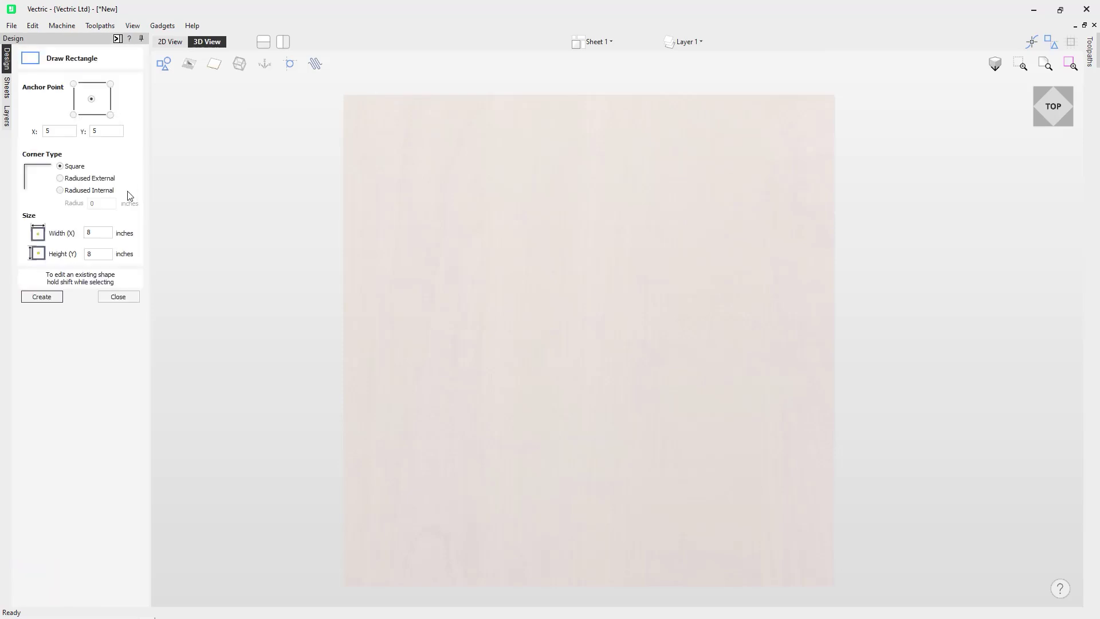
left_click(98, 129)
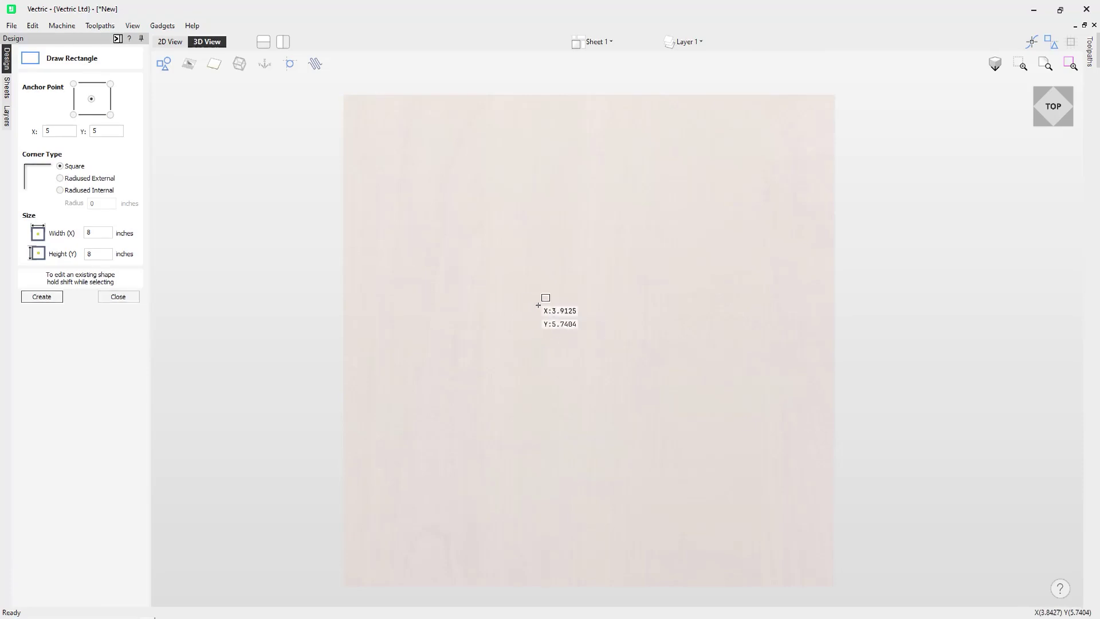
left_click(97, 129)
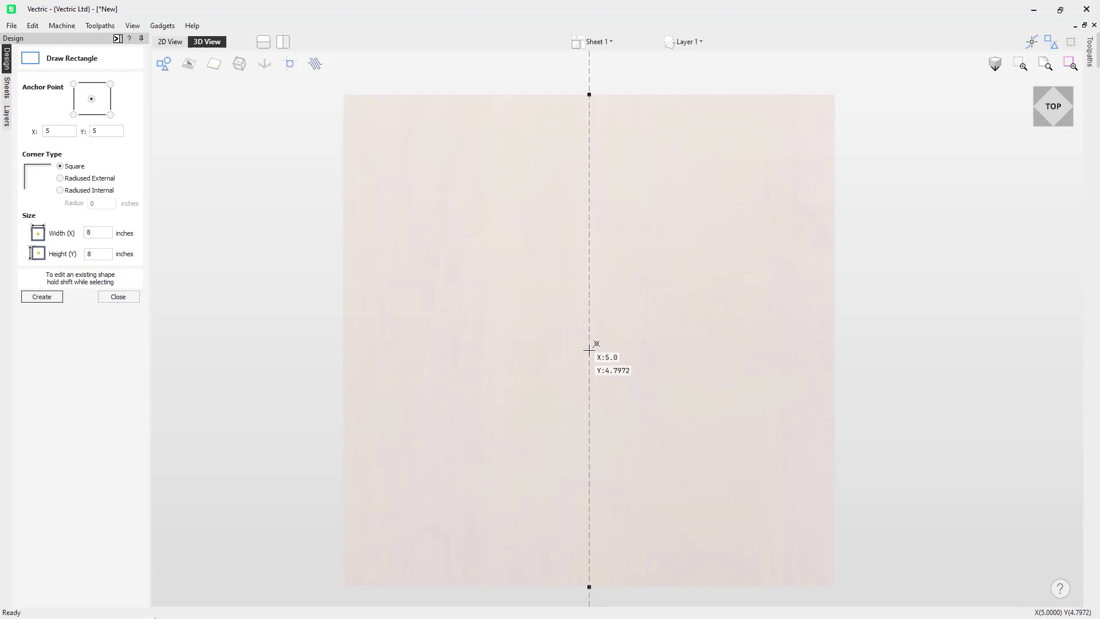
left_click(104, 131)
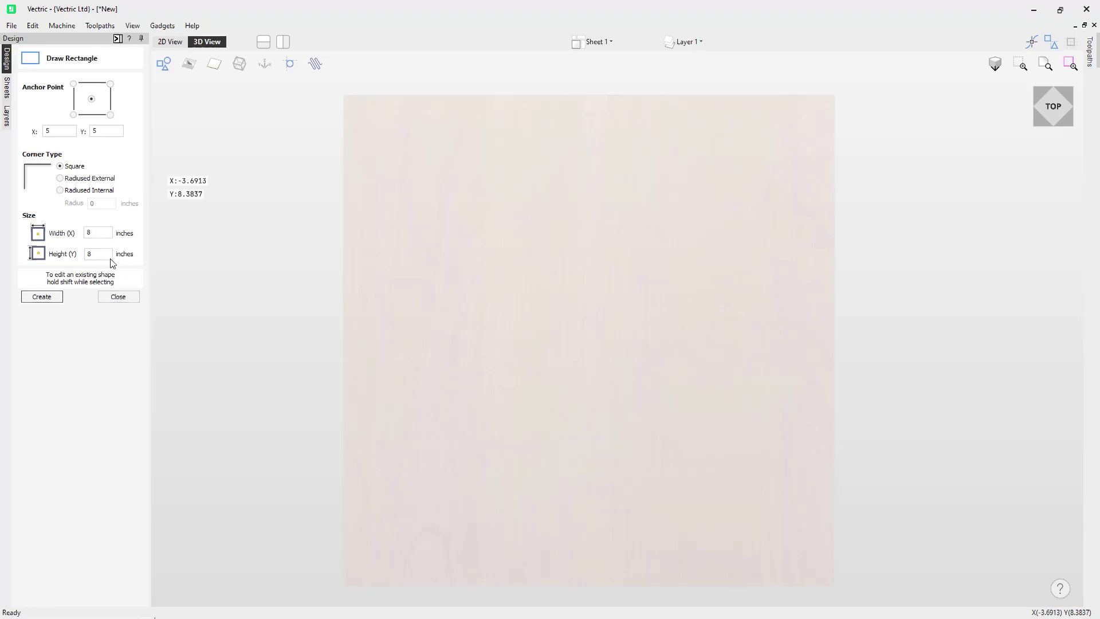
left_click(31, 299)
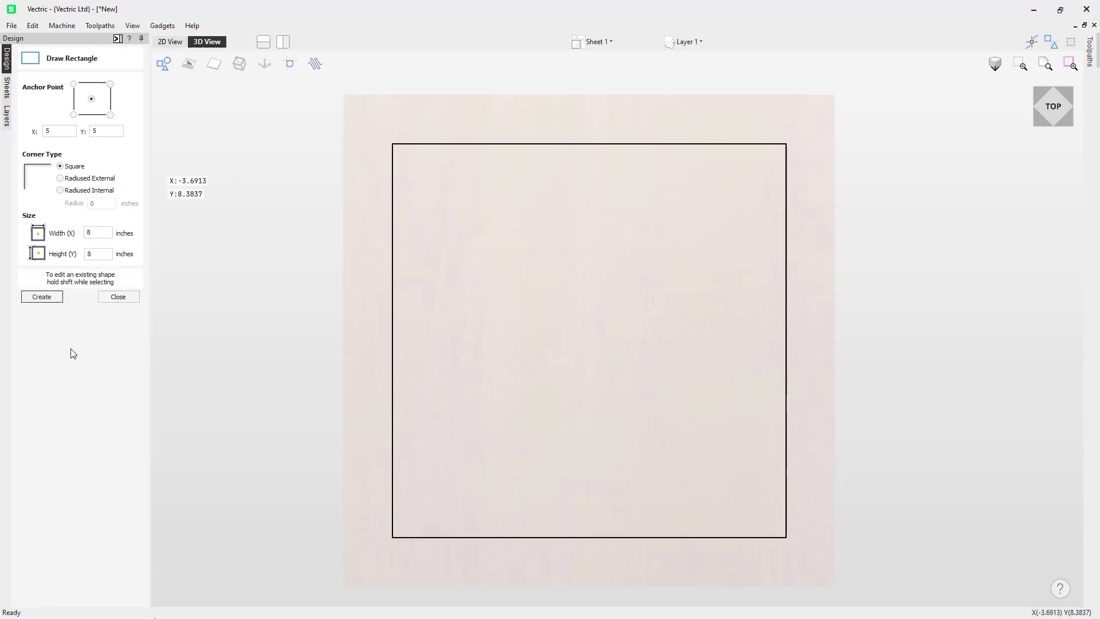
left_click(117, 297)
Try red as the color of Layer 1's vectors and settle on blue
left_click(4, 123)
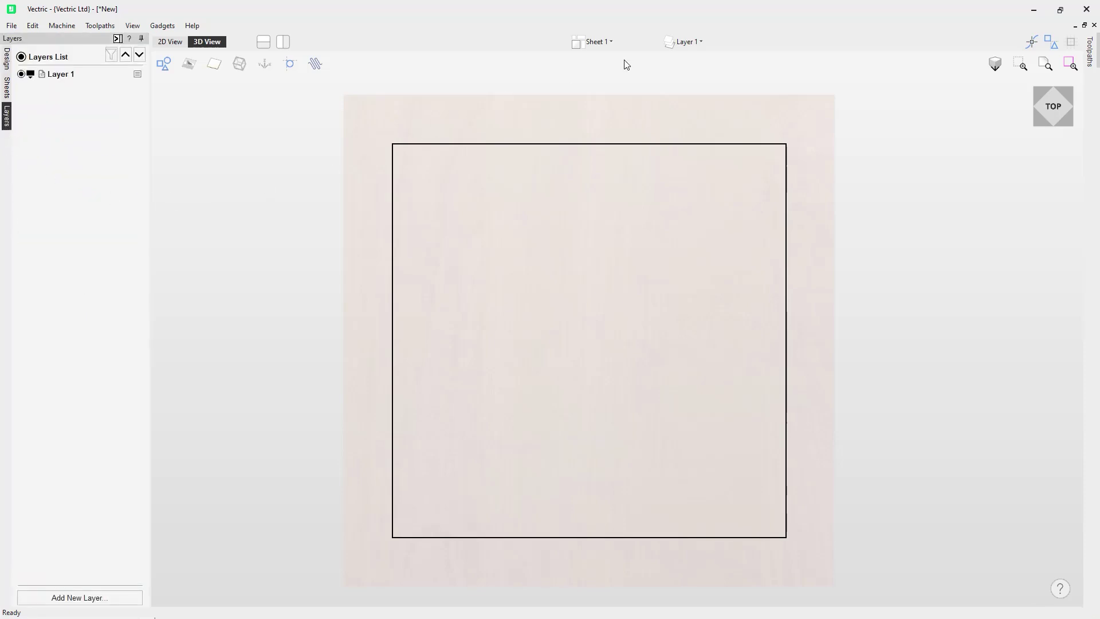
left_click(688, 42)
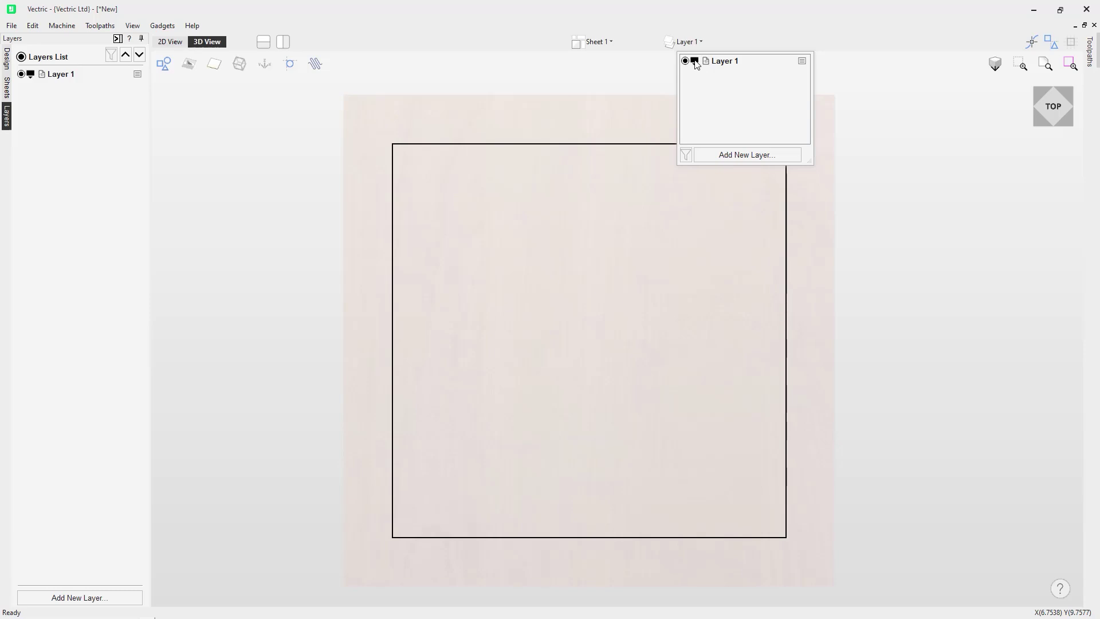
left_click(696, 65)
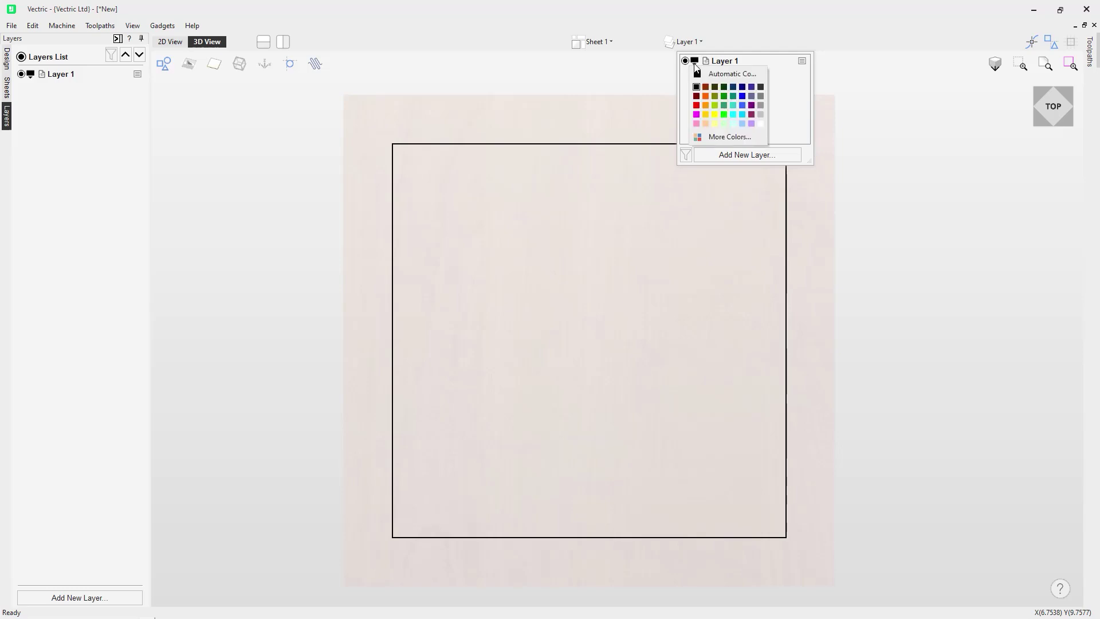
left_click(696, 106)
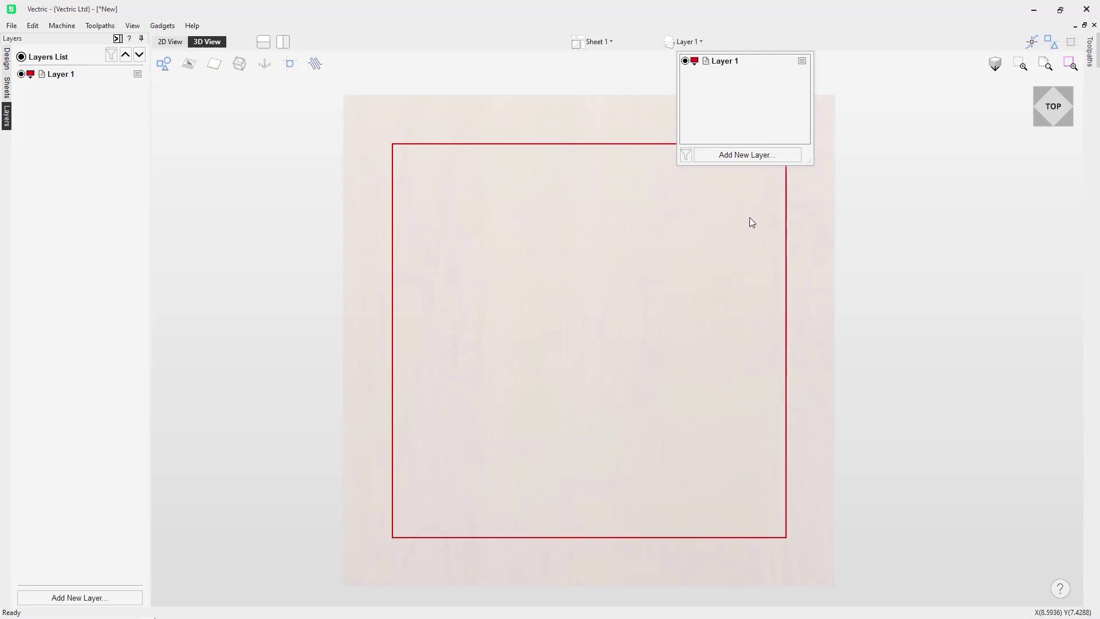
left_click(695, 61)
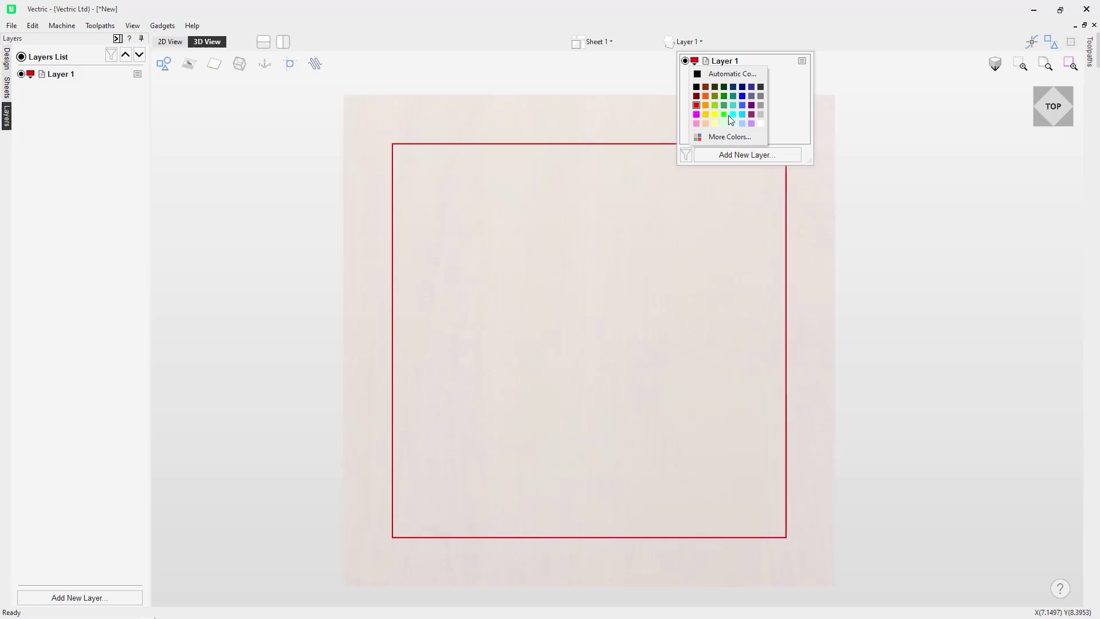
left_click(744, 106)
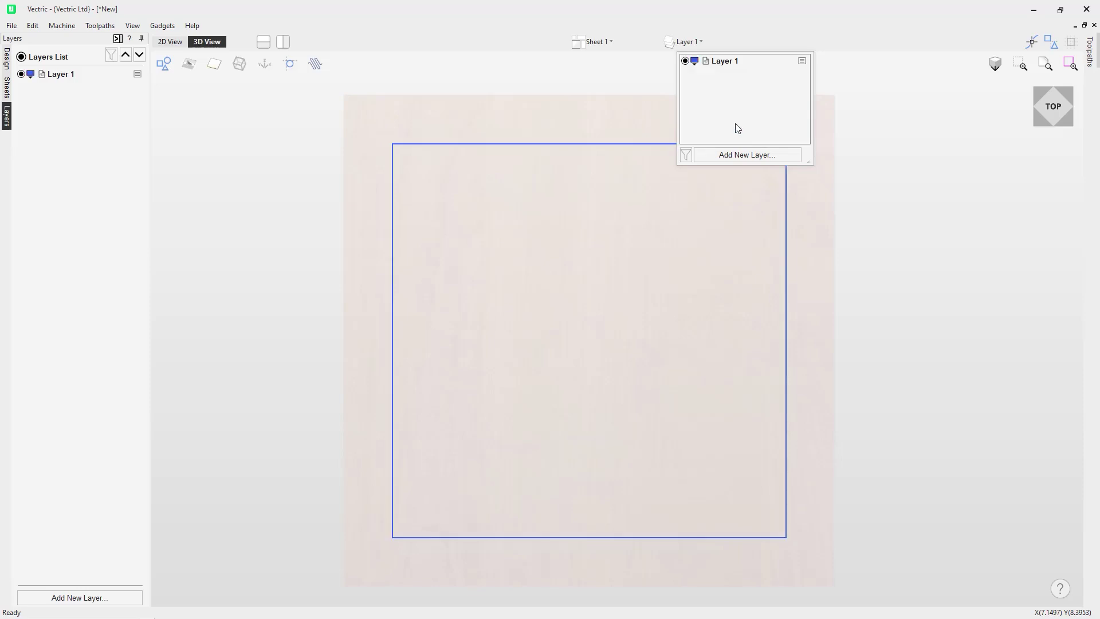
left_click(696, 62)
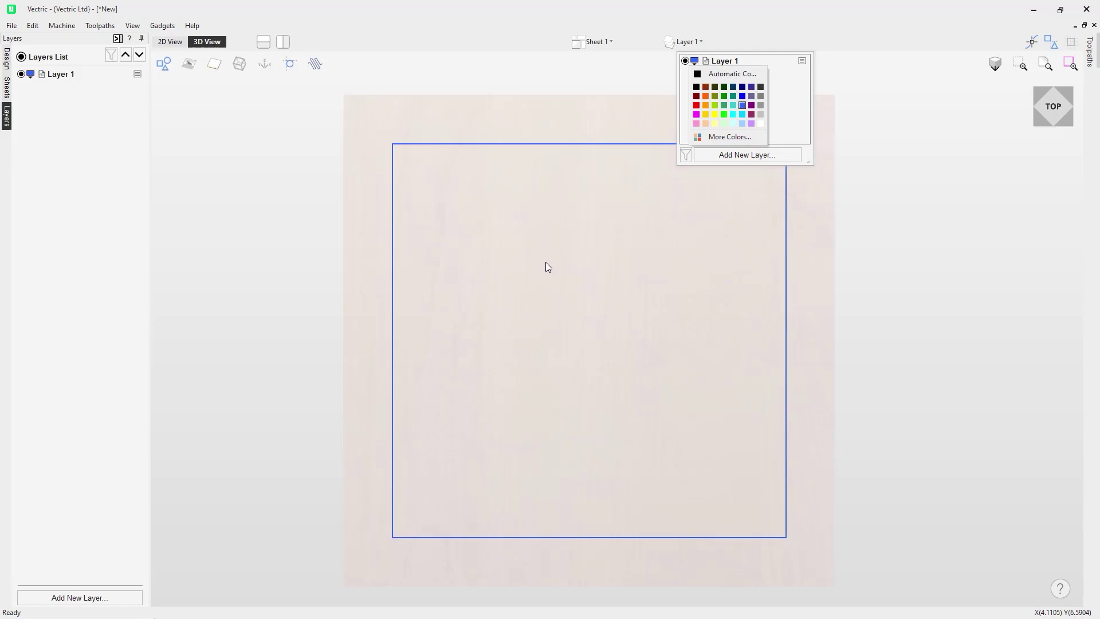
left_click(734, 138)
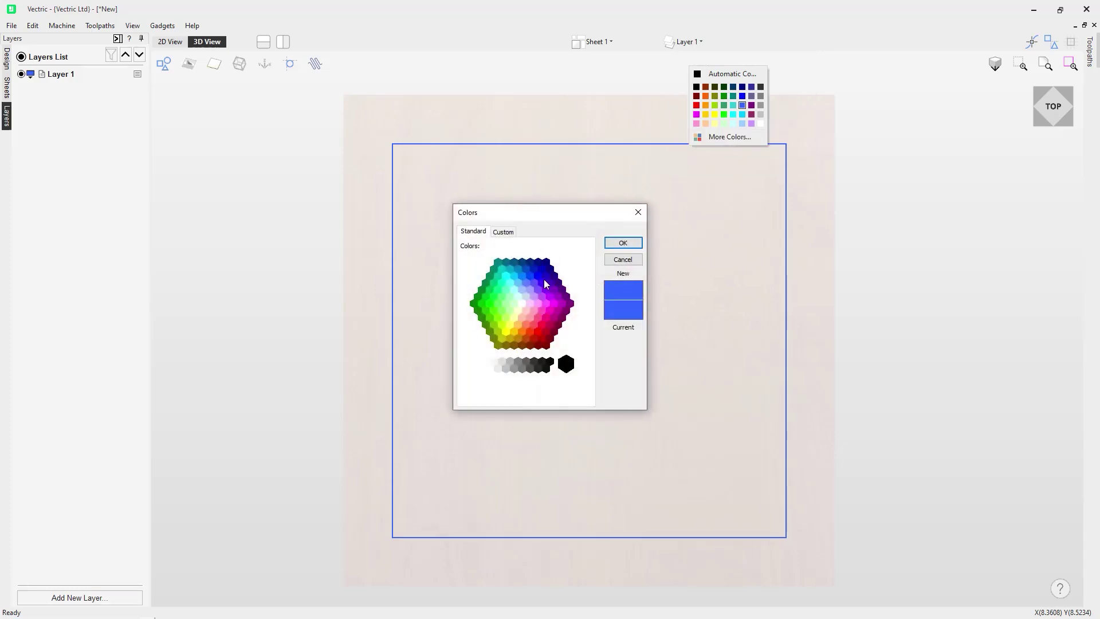
left_click(519, 284)
left_click(524, 289)
left_click(542, 296)
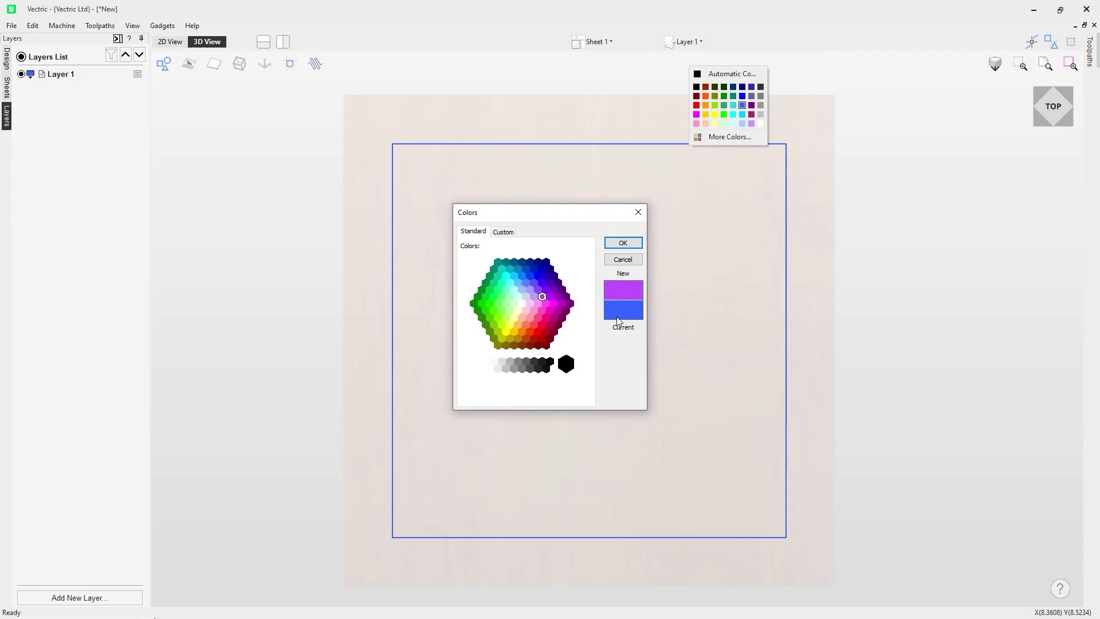
left_click(503, 232)
left_click_drag(541, 253, 525, 284)
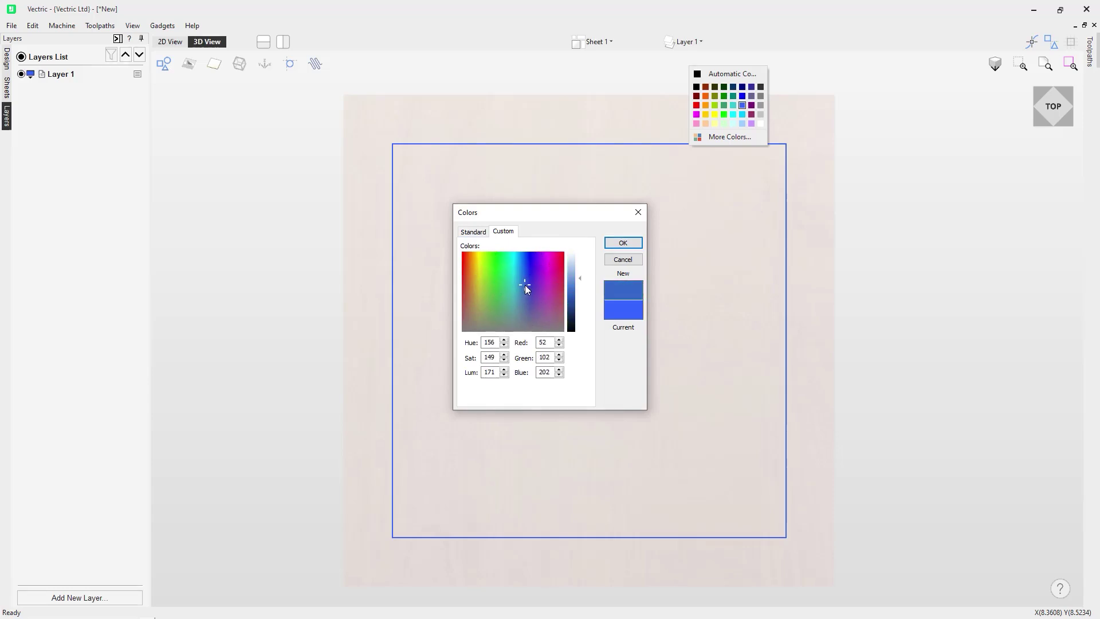
left_click(633, 259)
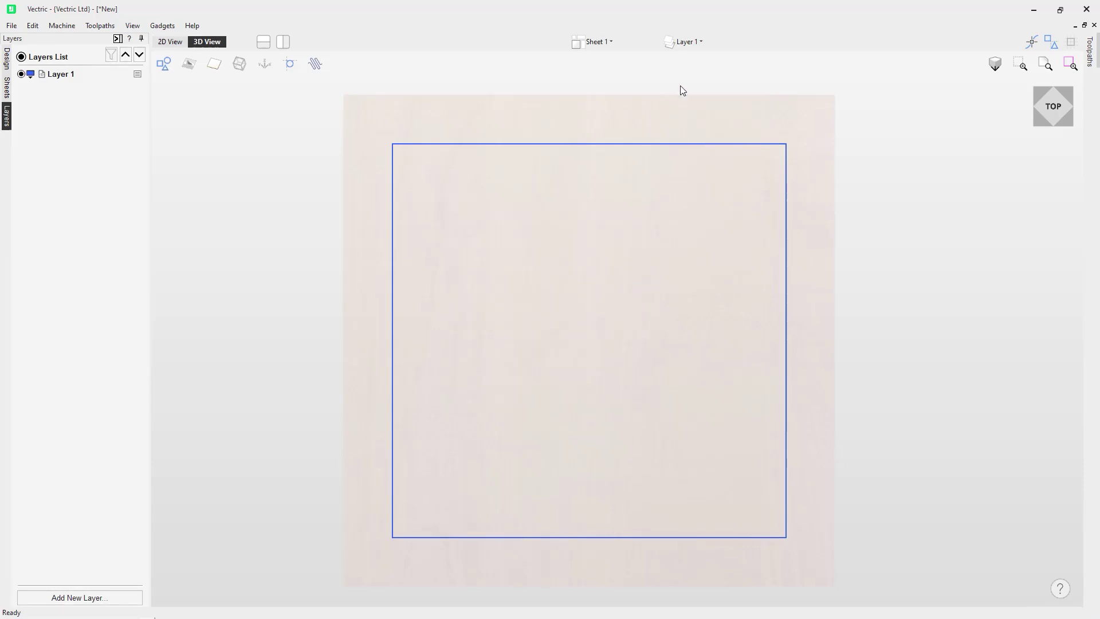
Toggle Layer 1's visibility off and back on twice
left_click(693, 45)
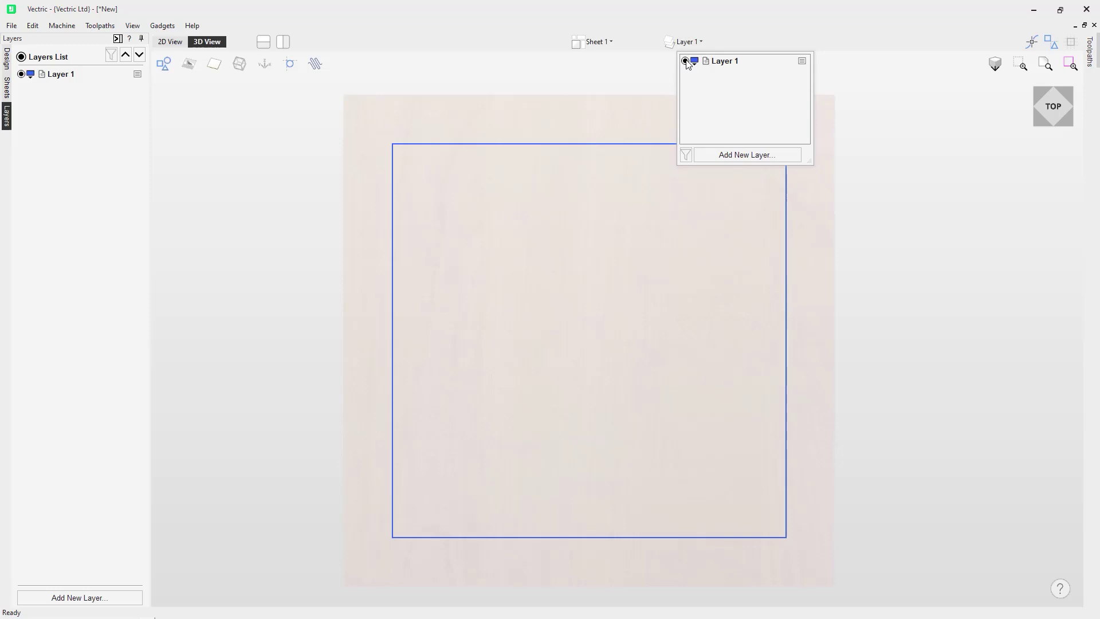
left_click(686, 61)
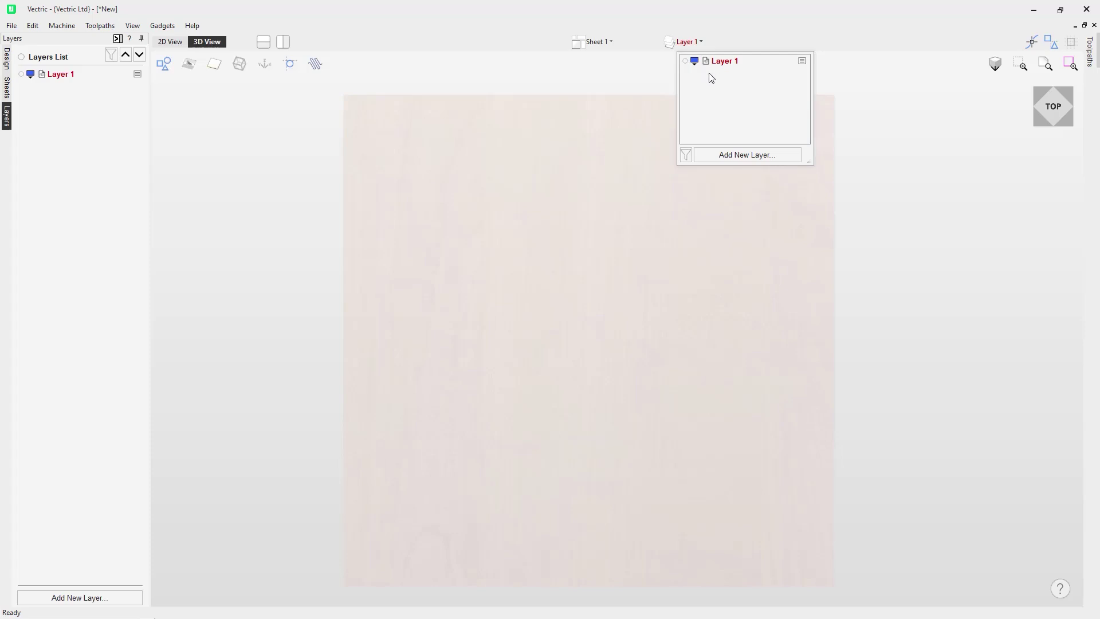
left_click(685, 61)
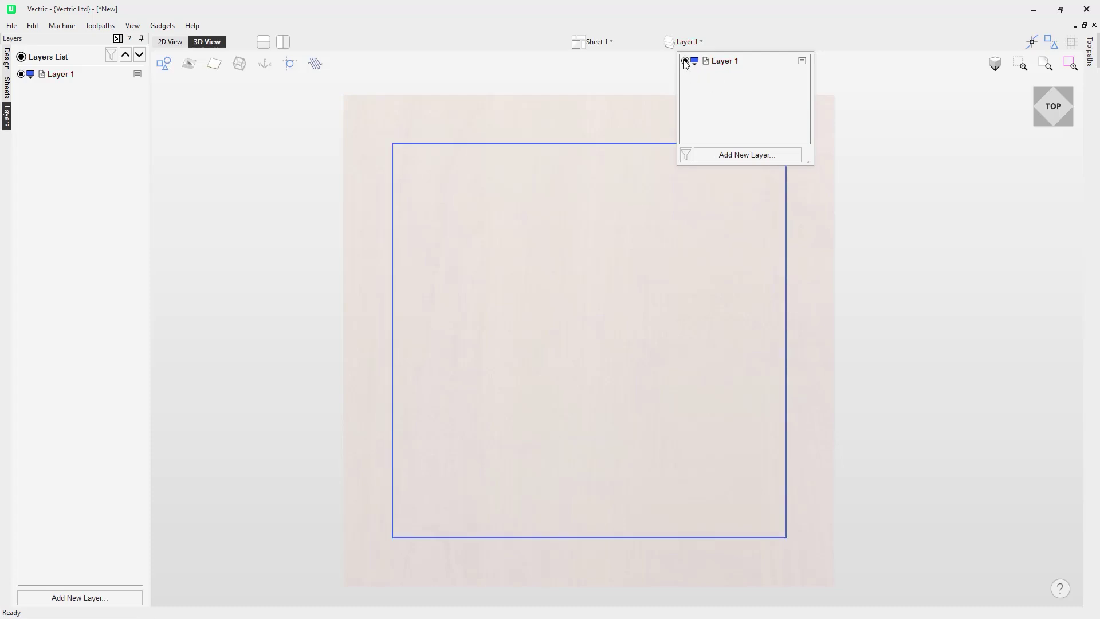
left_click(685, 62)
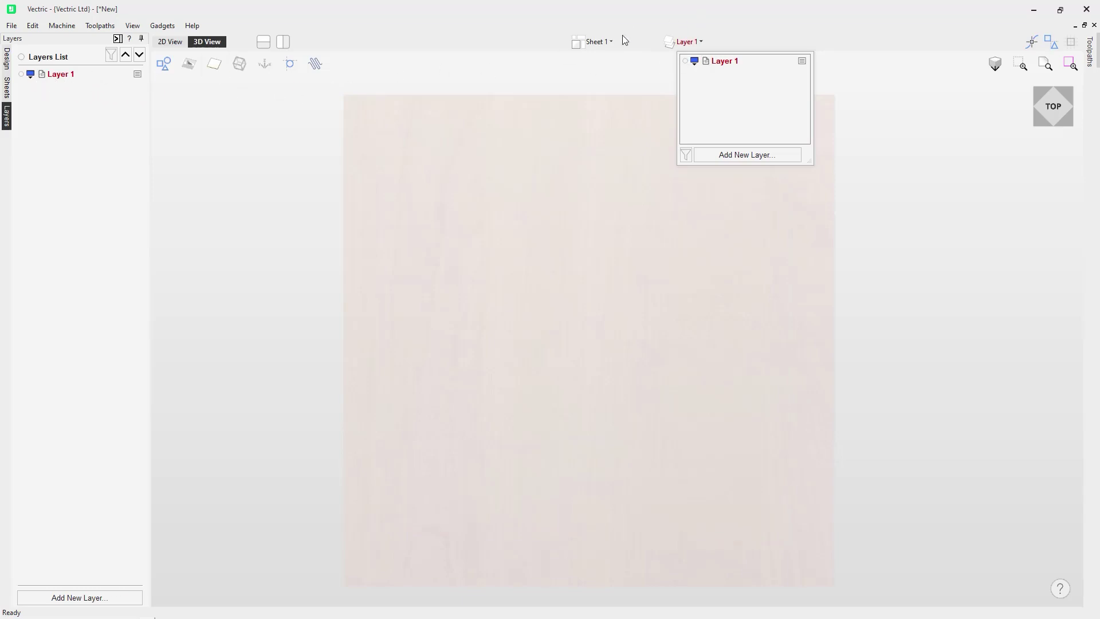
left_click(687, 62)
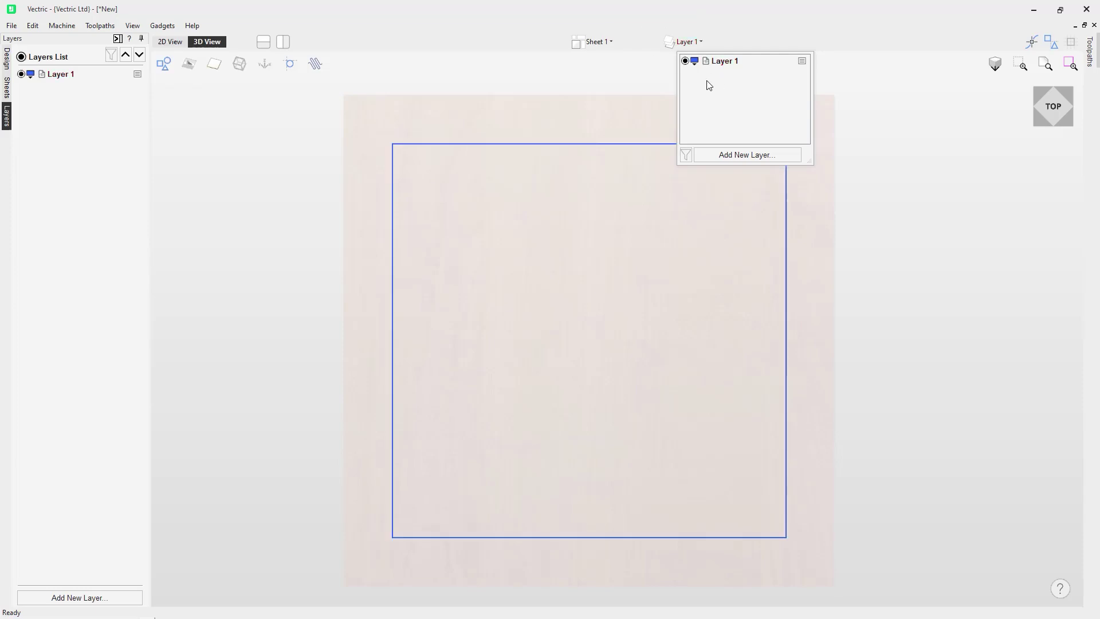
left_click(802, 62)
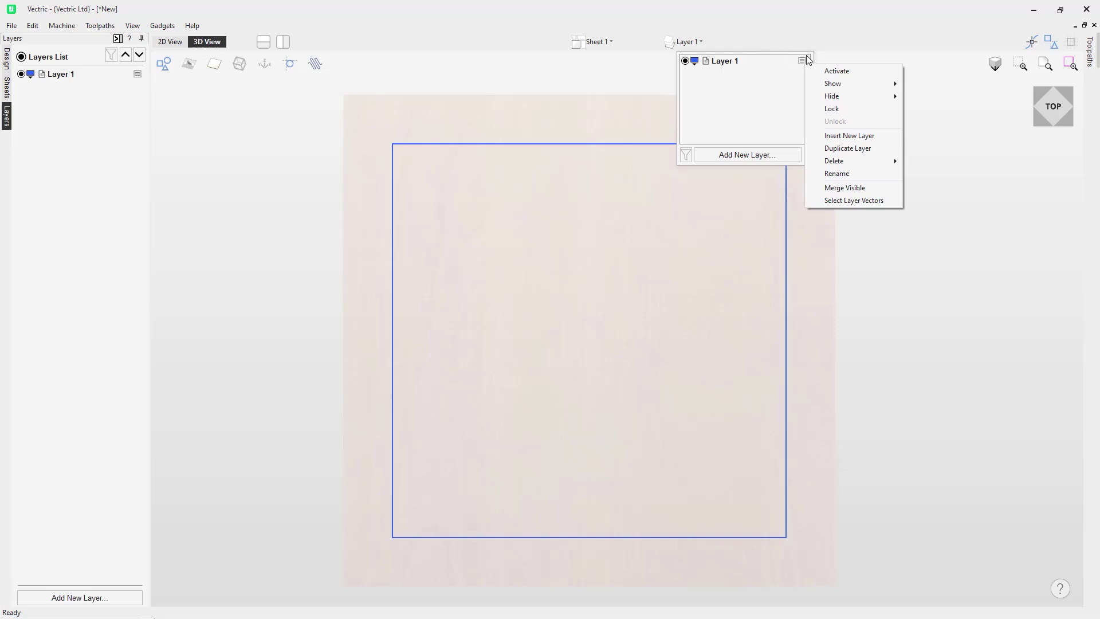
left_click(782, 93)
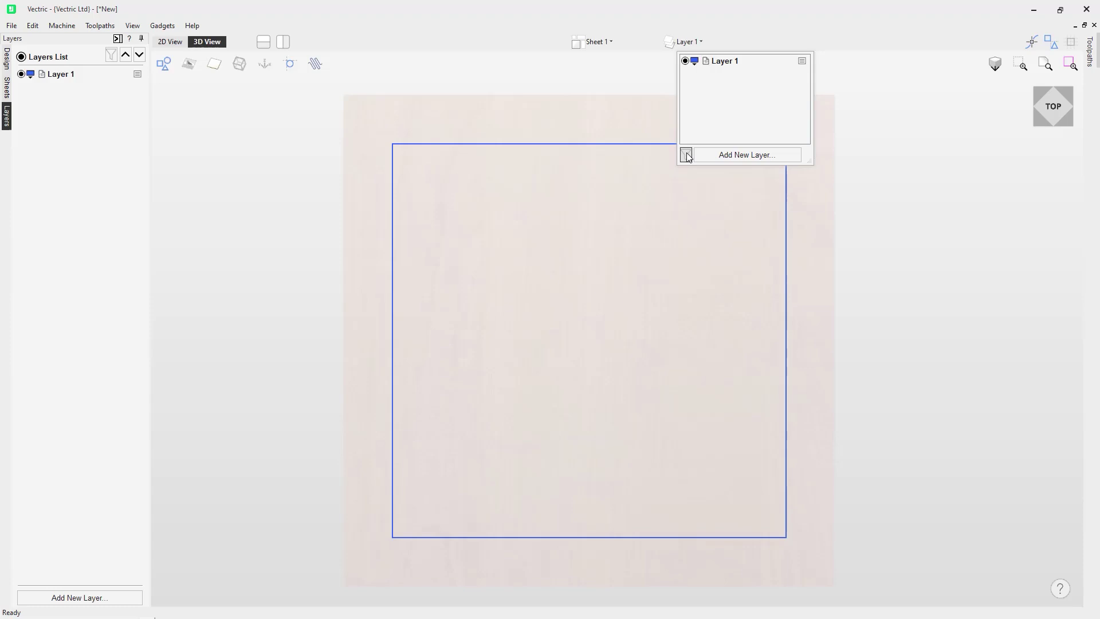
left_click(83, 98)
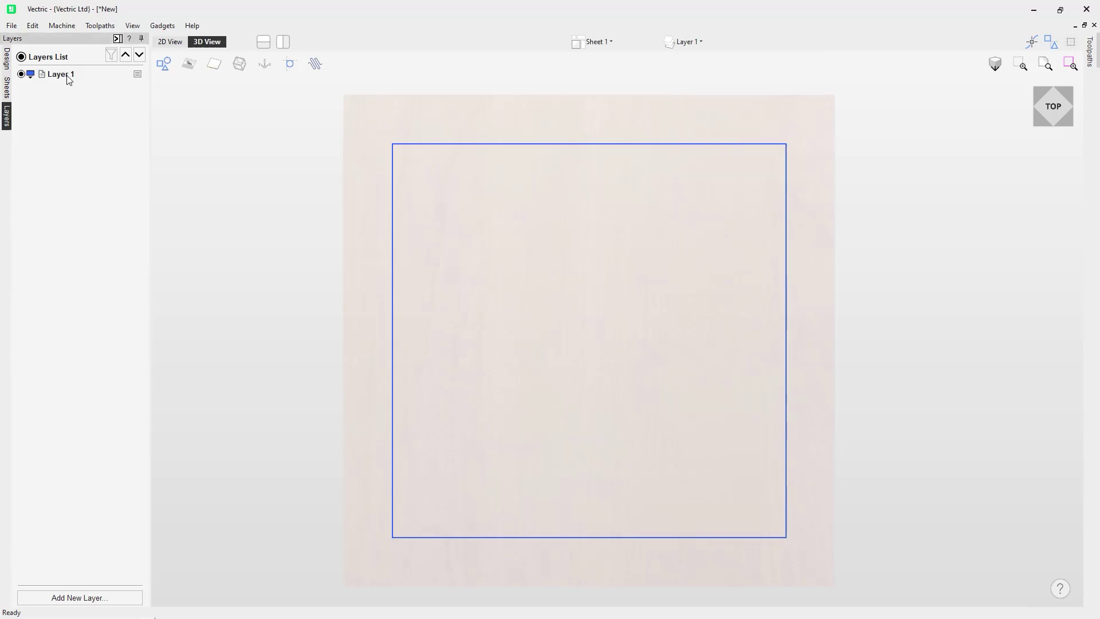
Rename Layer 1, which holds the rectangle, as Border
double_click(68, 79)
right_click(73, 77)
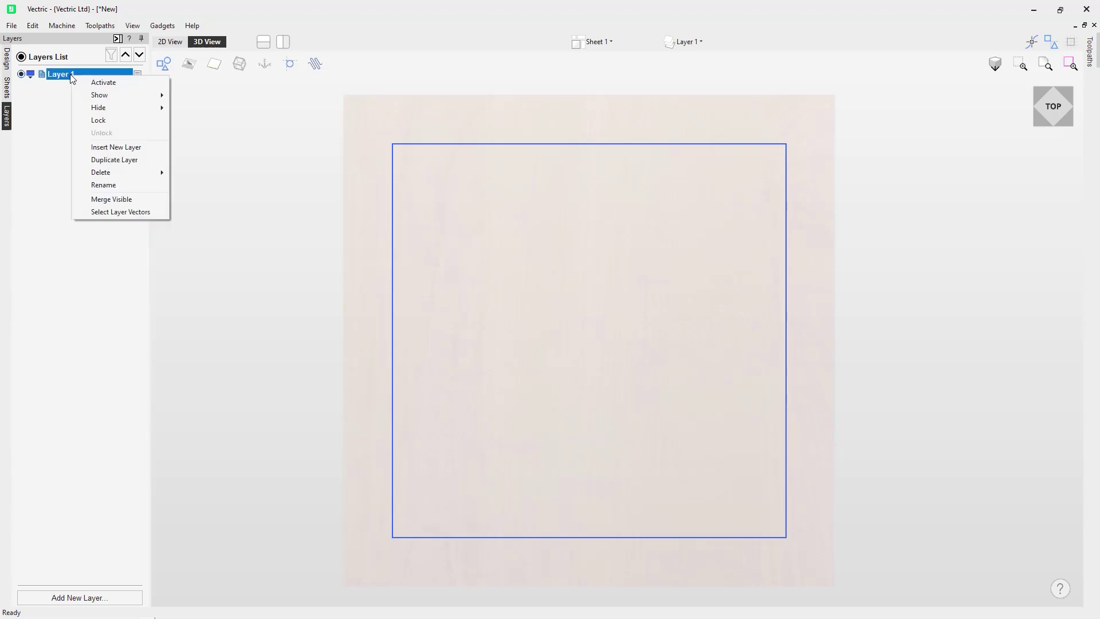
left_click(104, 185)
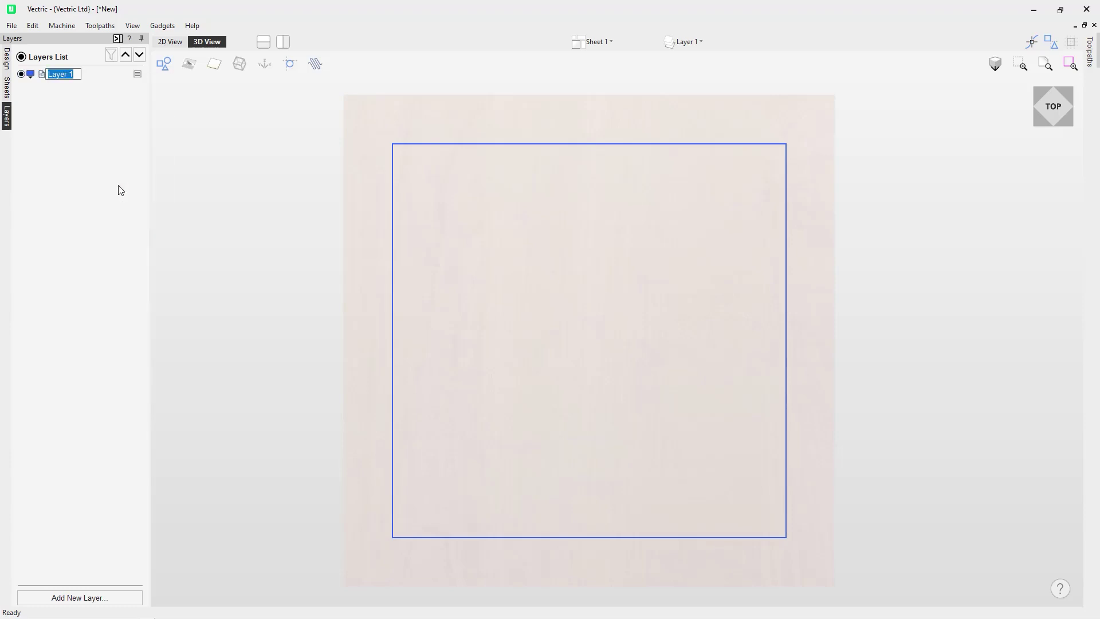
left_click(137, 75)
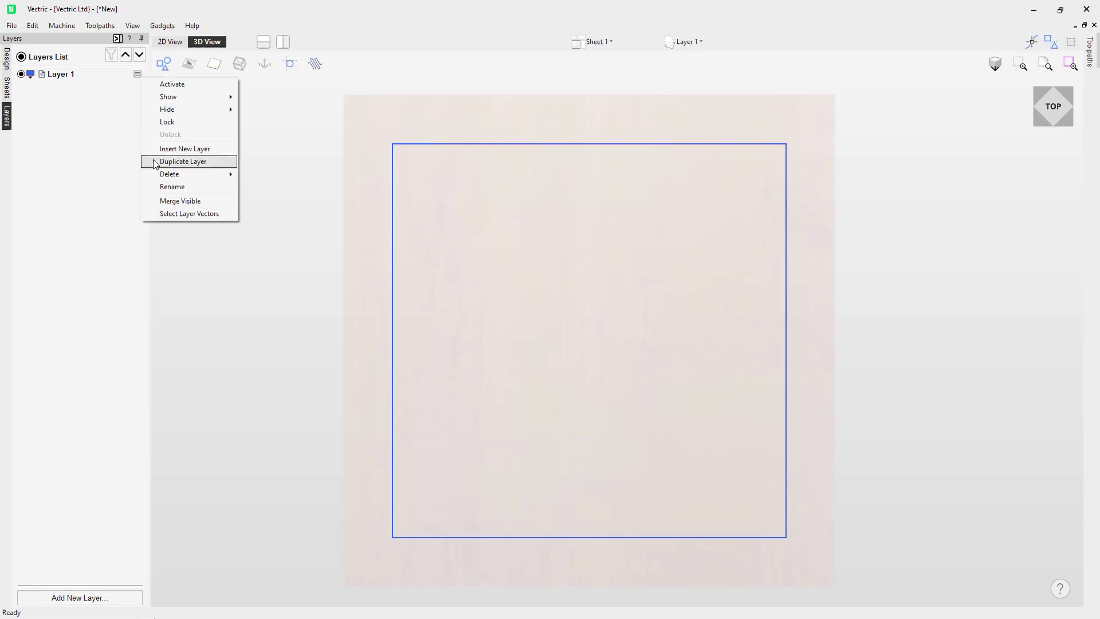
left_click(166, 189)
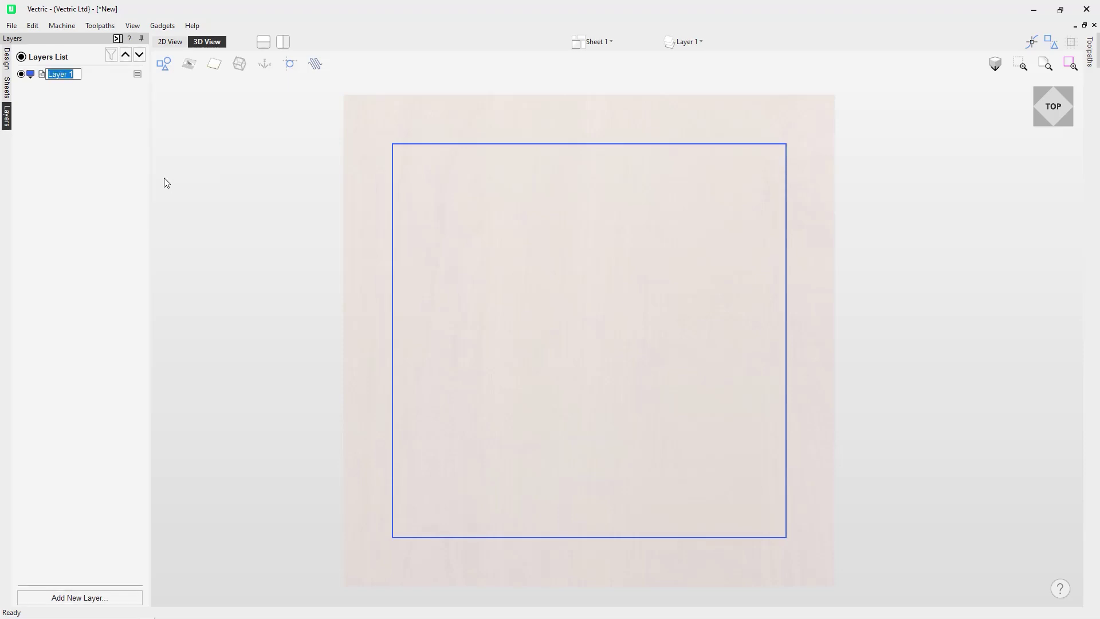
type("Border")
key("Return")
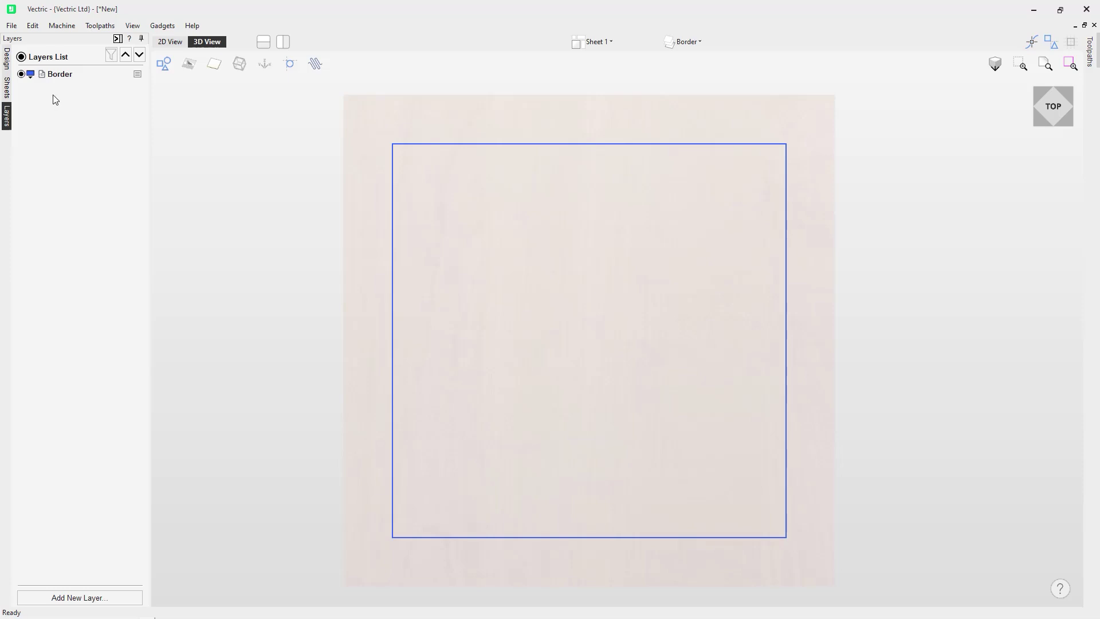
Hide the Border layer and draw a circle of about 1.3 inches radius centered at X 5, Y 5
left_click(22, 75)
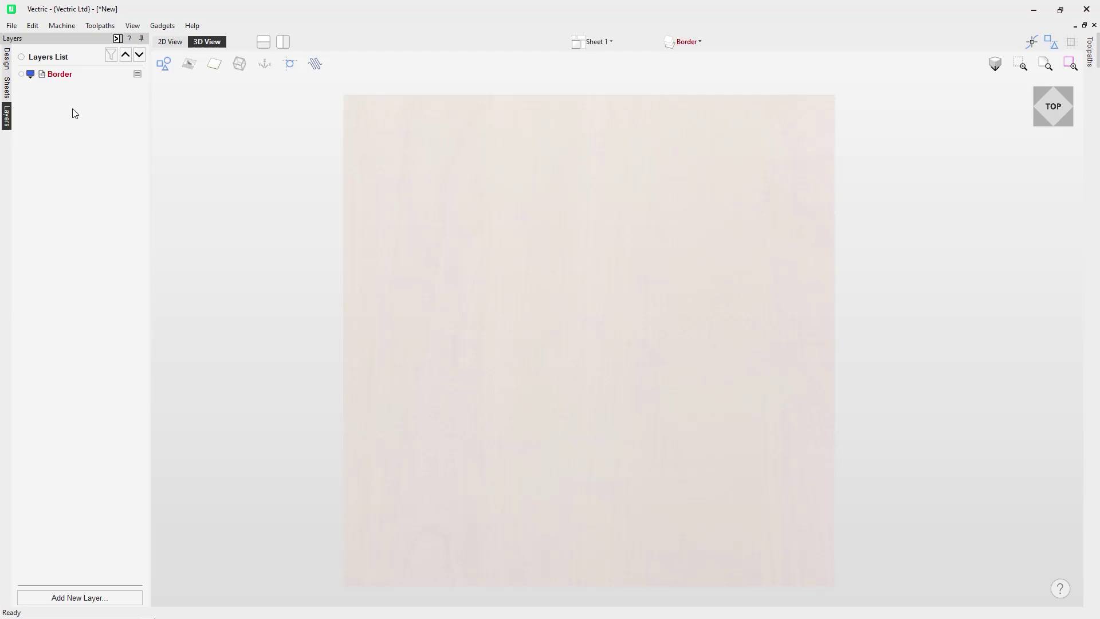
left_click(7, 58)
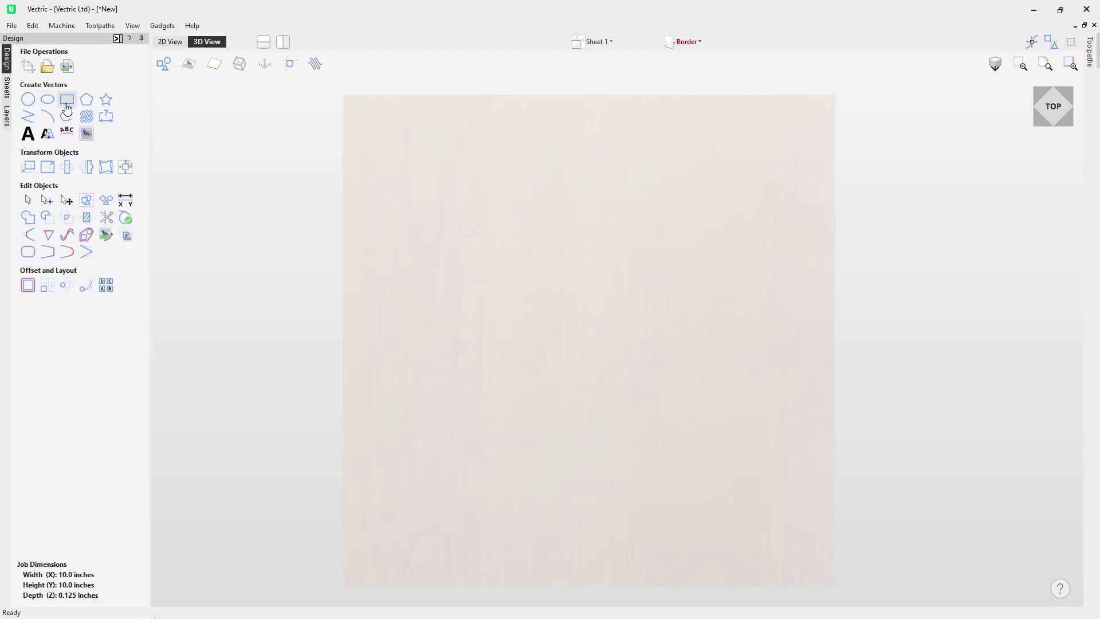
left_click(28, 101)
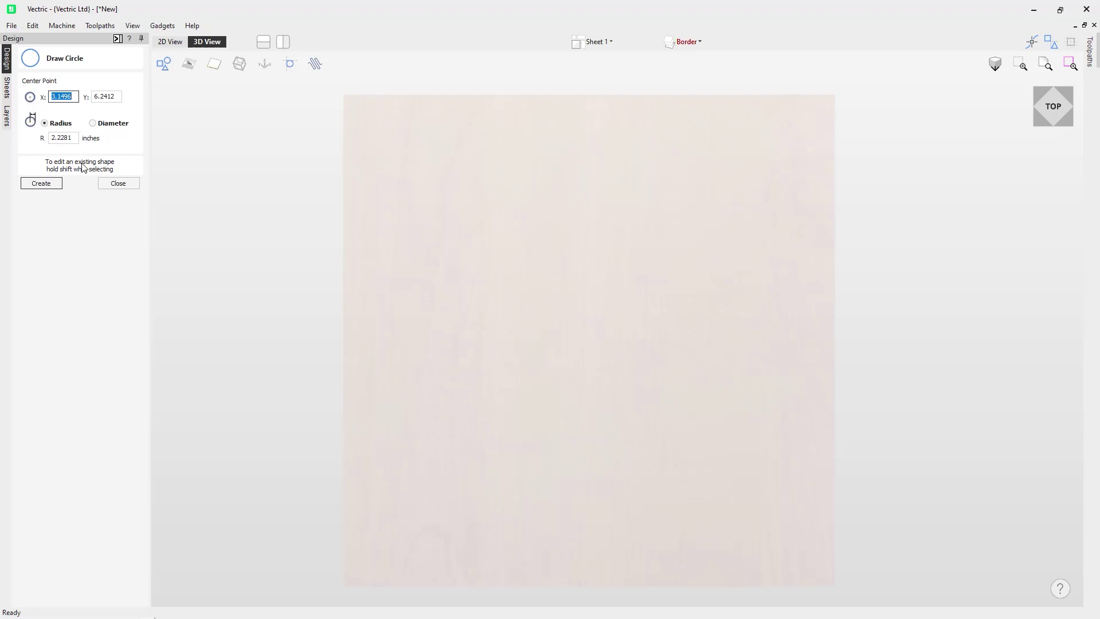
left_click(586, 342)
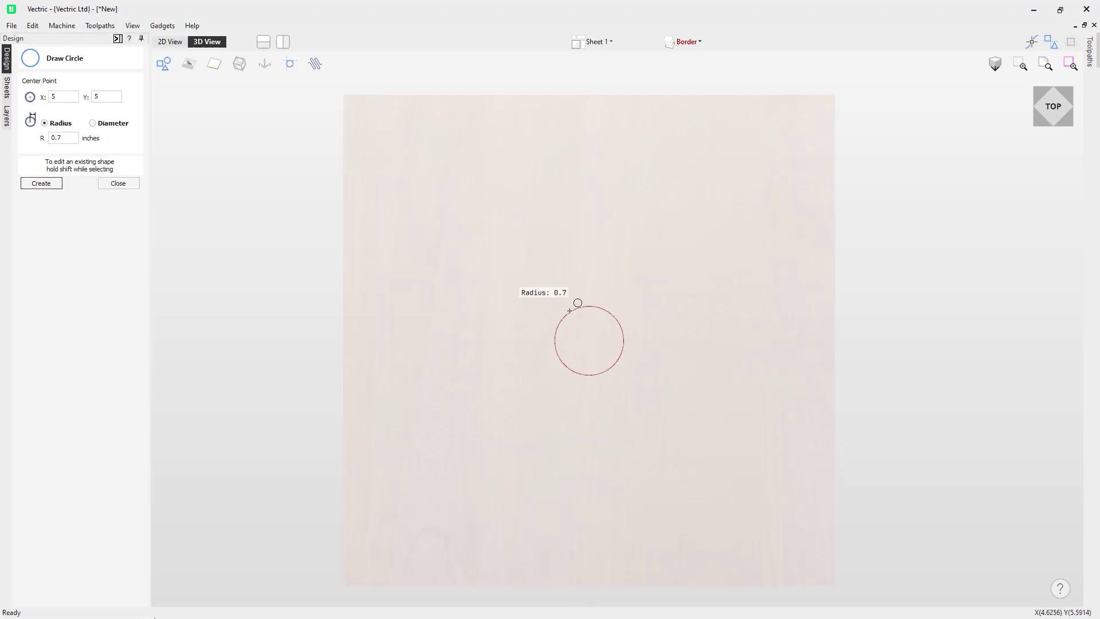
left_click(552, 288)
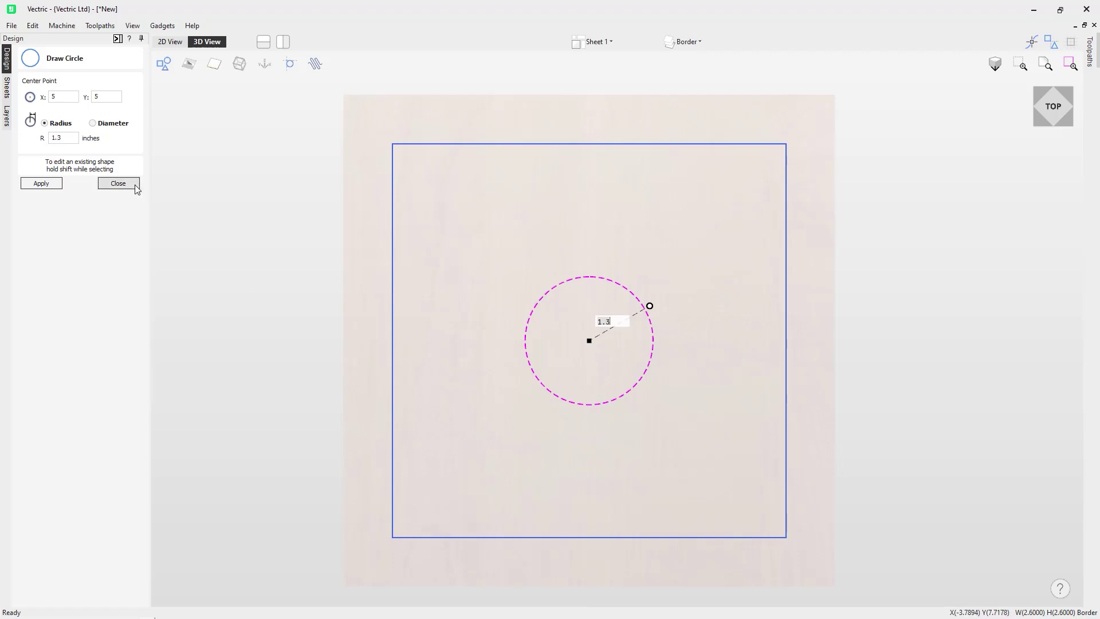
left_click(118, 184)
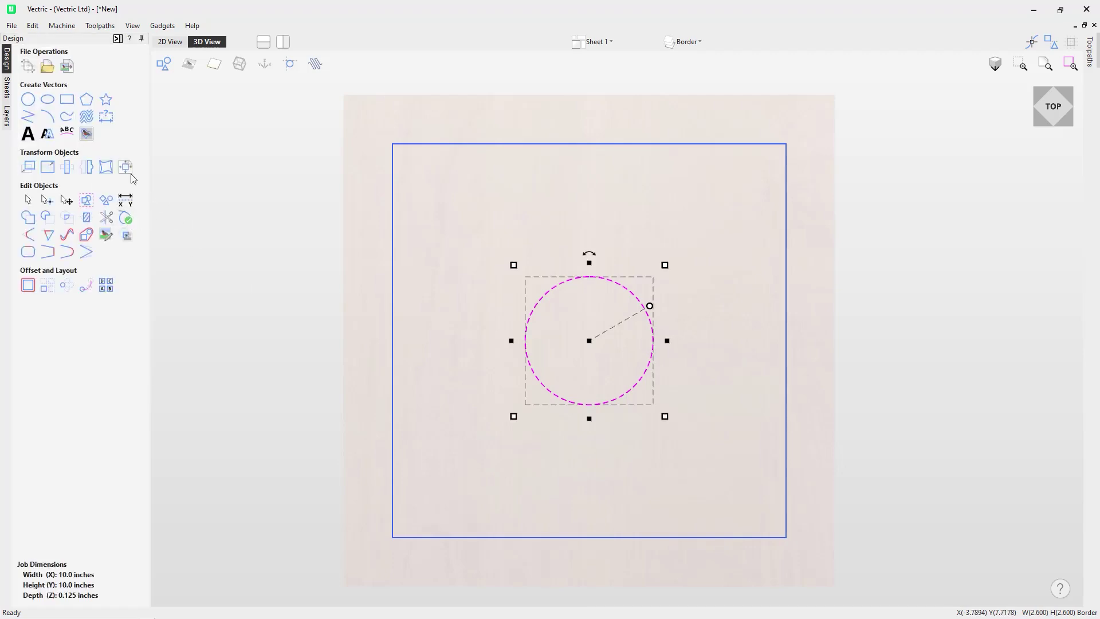
Show the layers list and examine the commands available for the Border layer
left_click(6, 115)
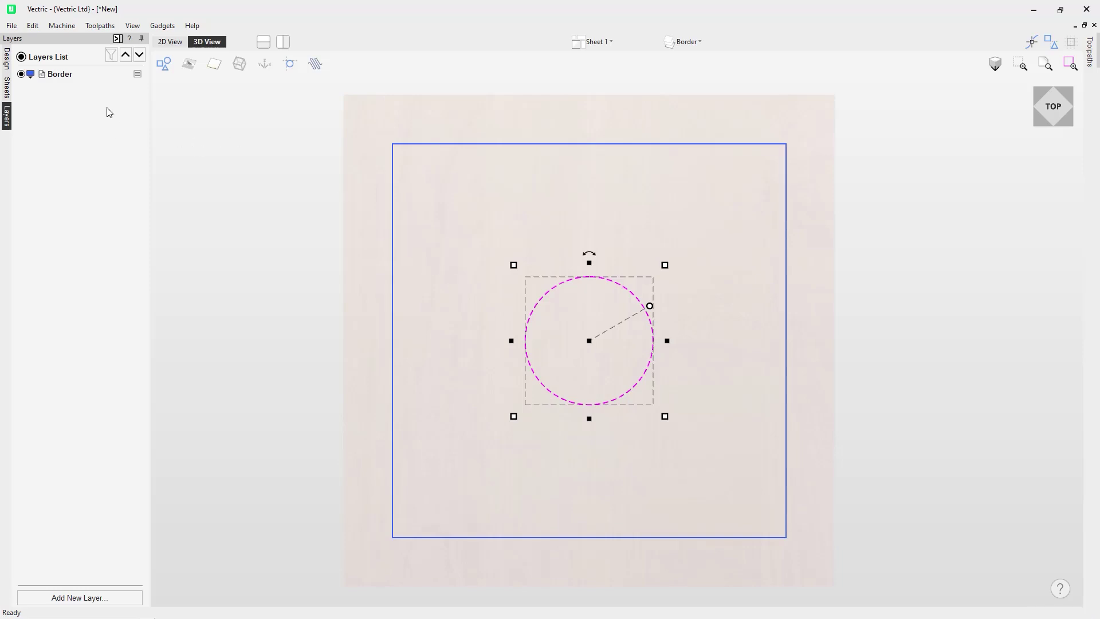
right_click(68, 80)
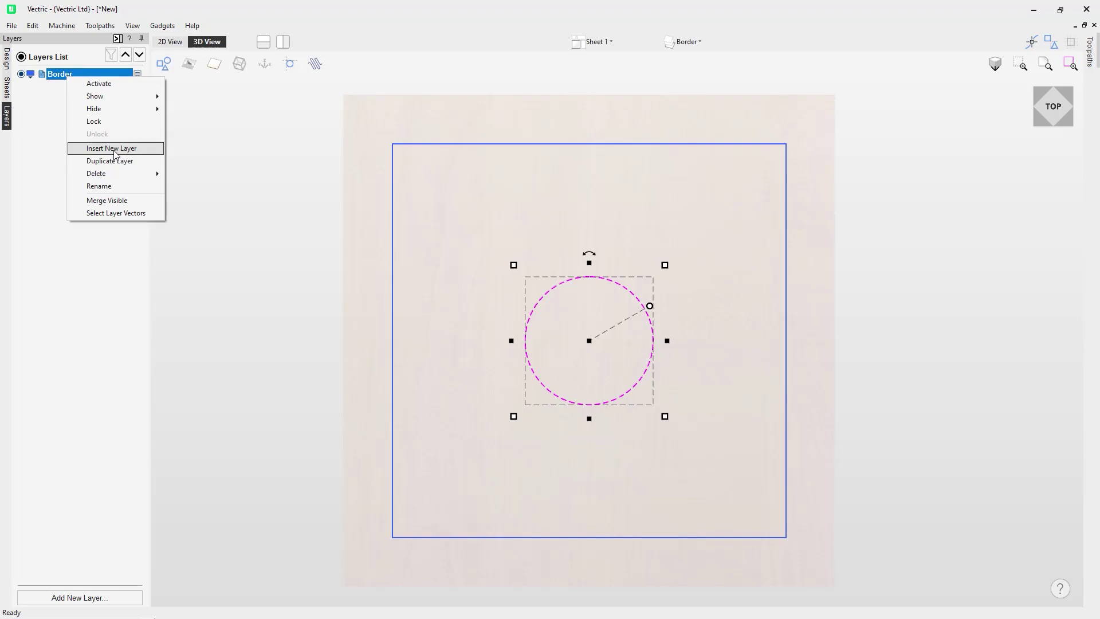
left_click(45, 138)
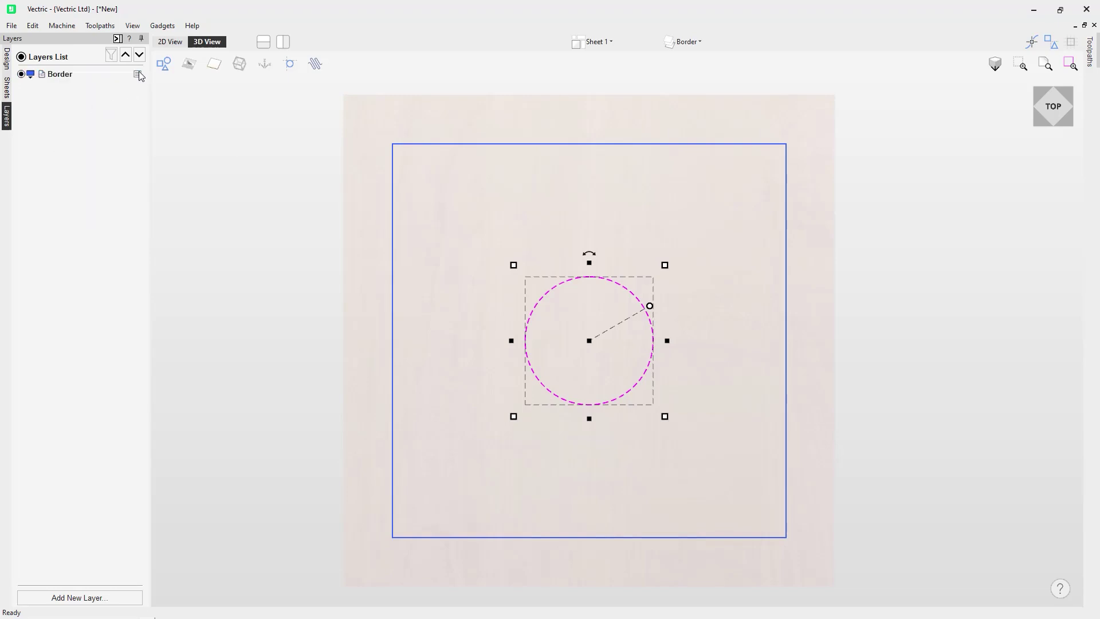
left_click(137, 76)
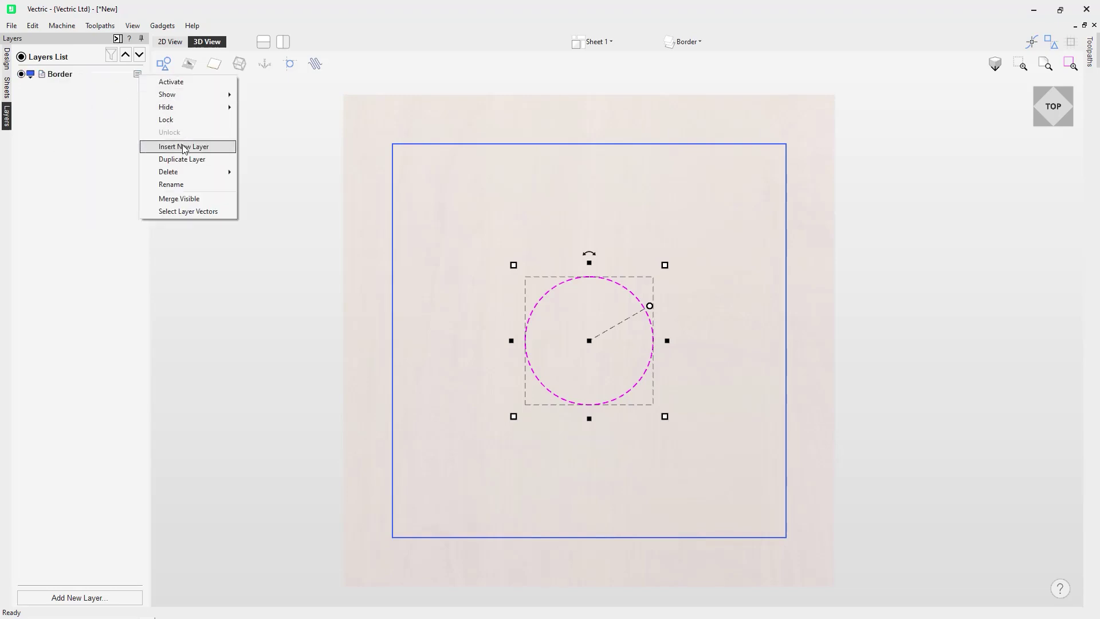
left_click(86, 154)
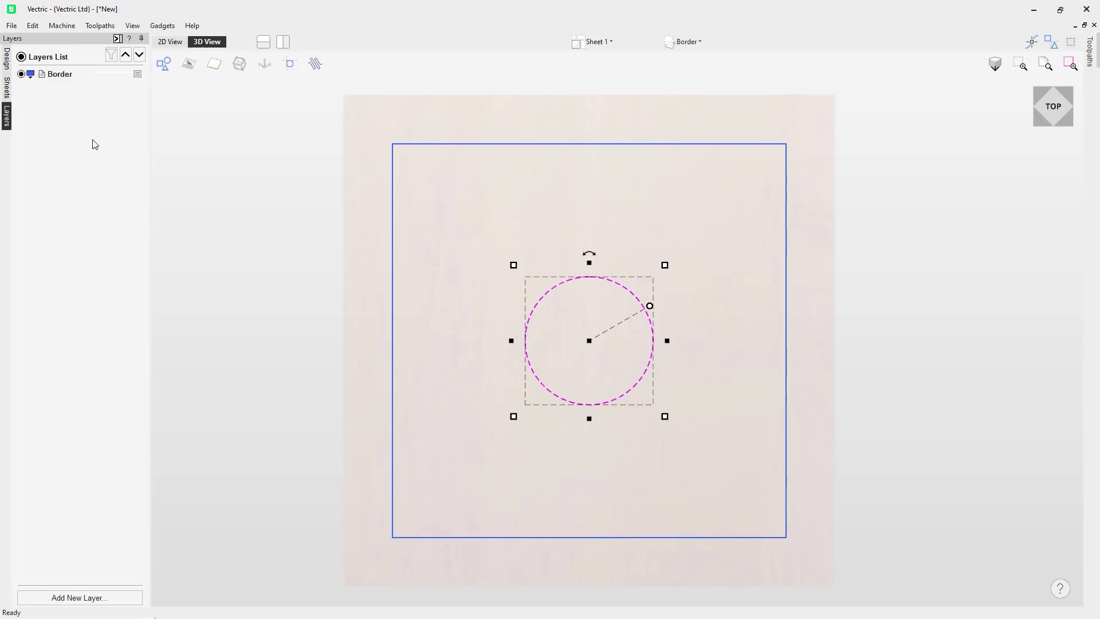
Add a new layer named Star
left_click(88, 599)
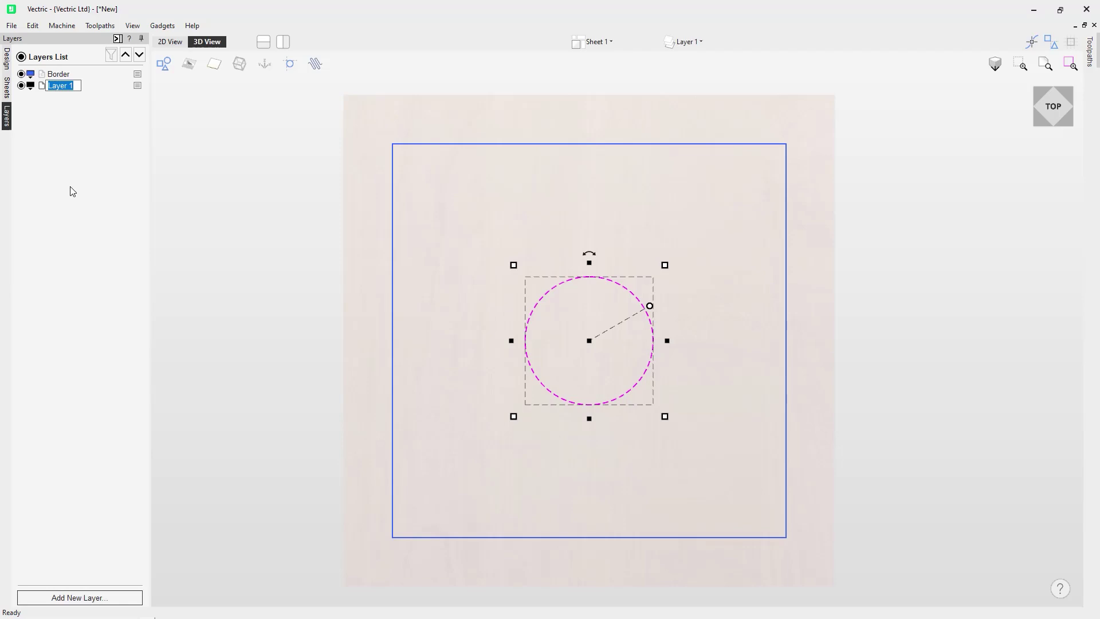
type("Star")
key("Return")
Activate the Border layer, switch back to Star, and move Star above Border and back below it
left_click(64, 76)
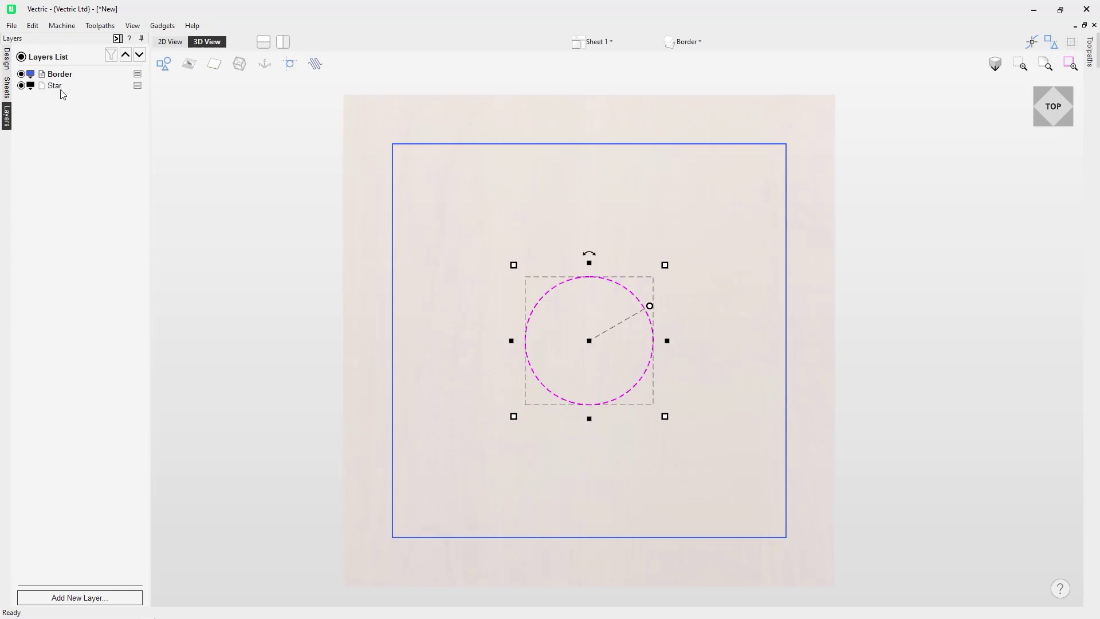
left_click(60, 87)
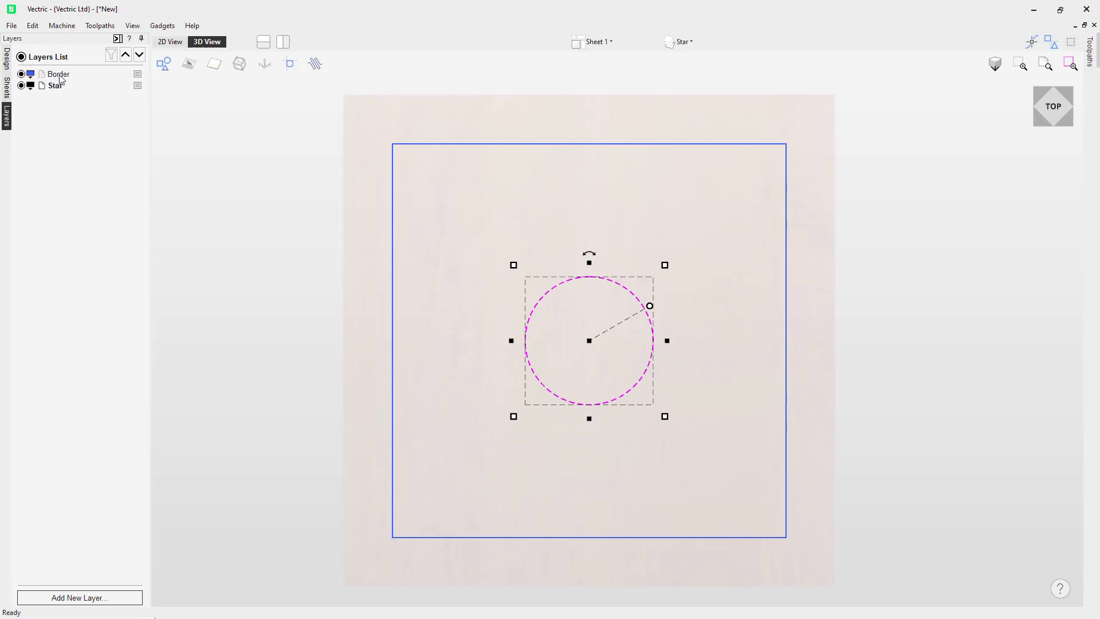
left_click(125, 55)
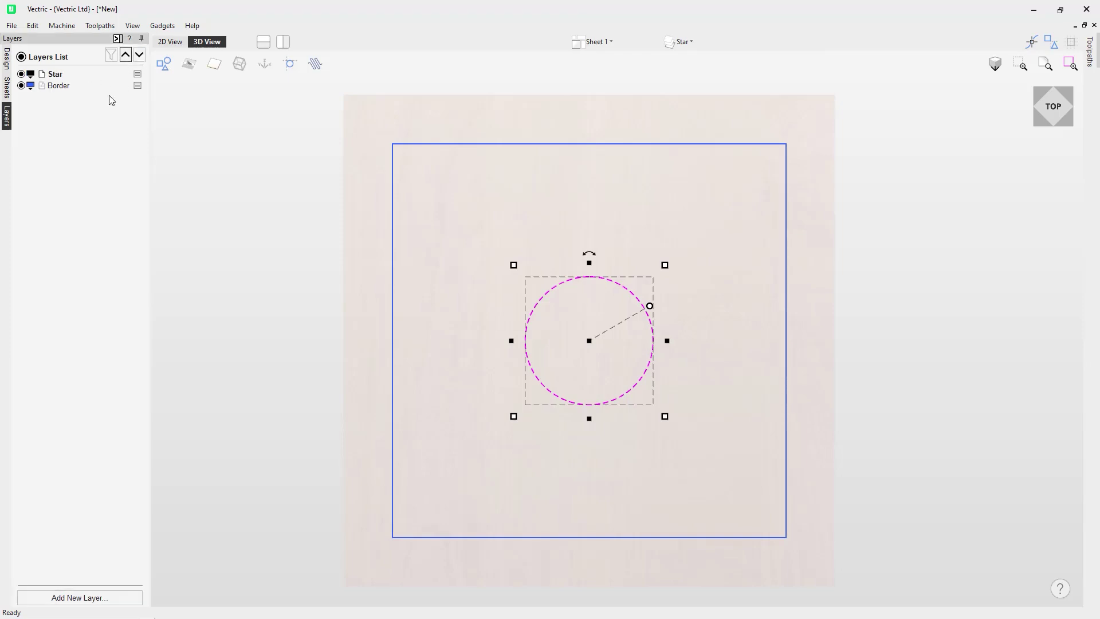
left_click(138, 56)
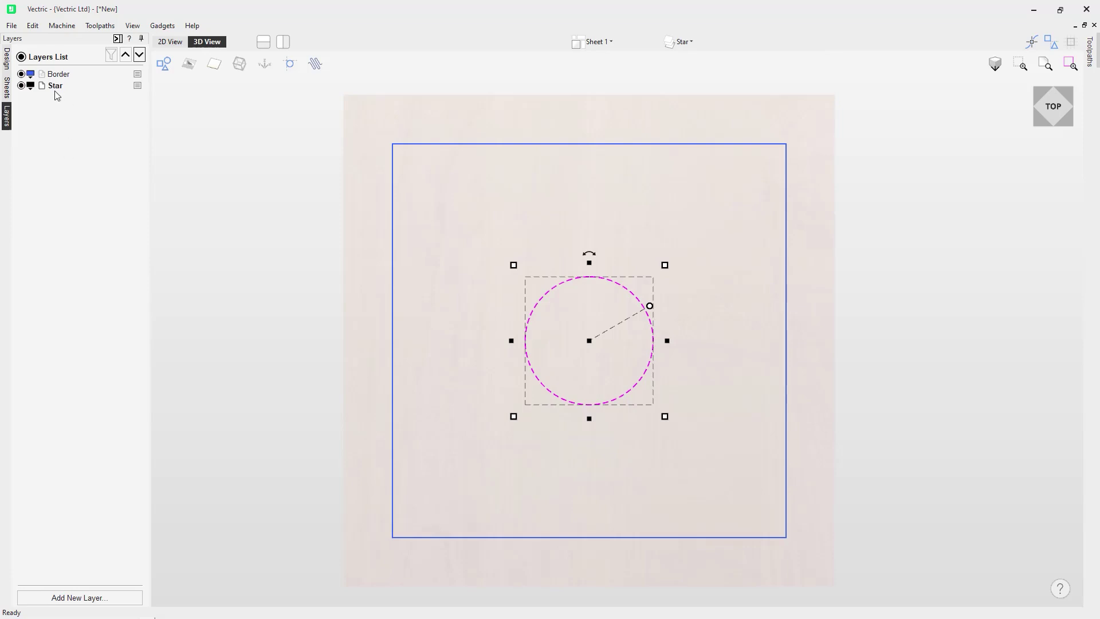
Replace the selected circle with a five-point star centered at X 5, Y 5, with a 1-inch outer radius
left_click(7, 63)
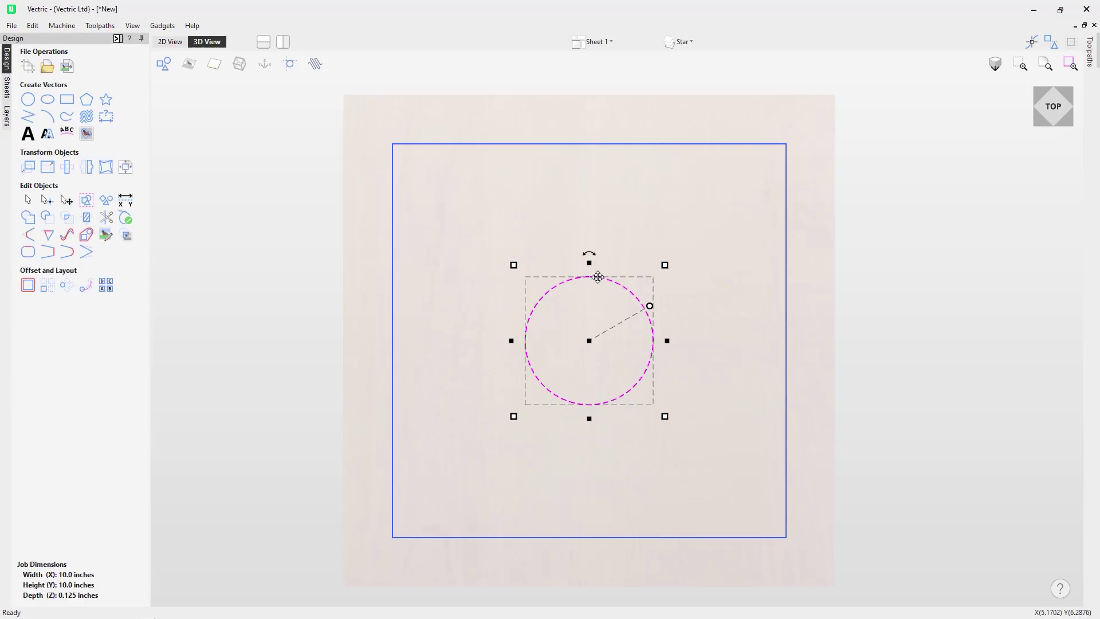
key("Delete")
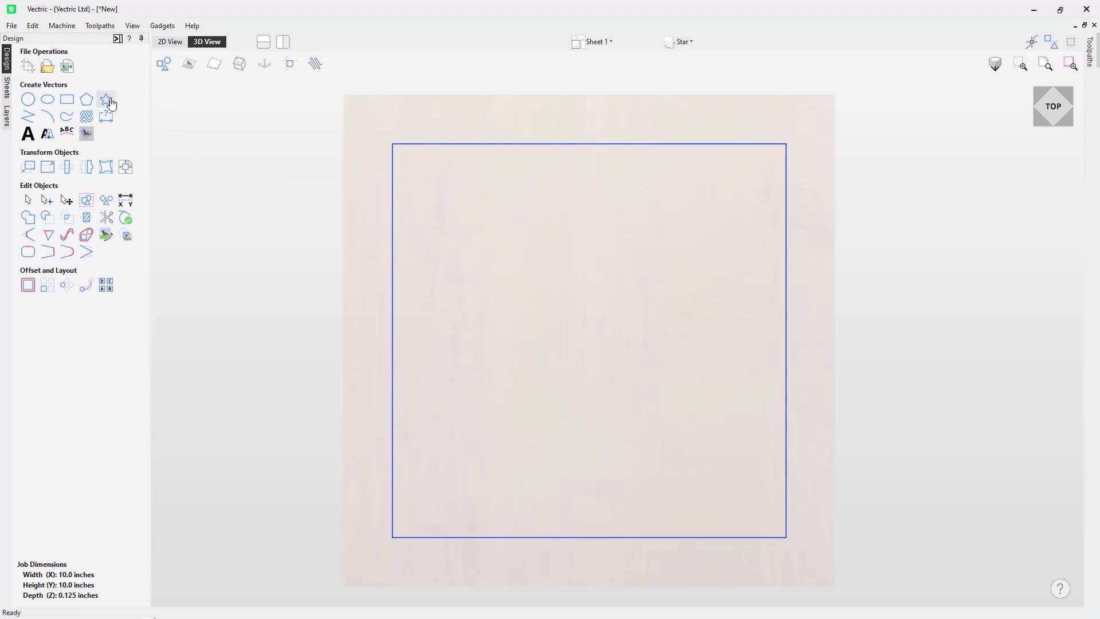
left_click(106, 100)
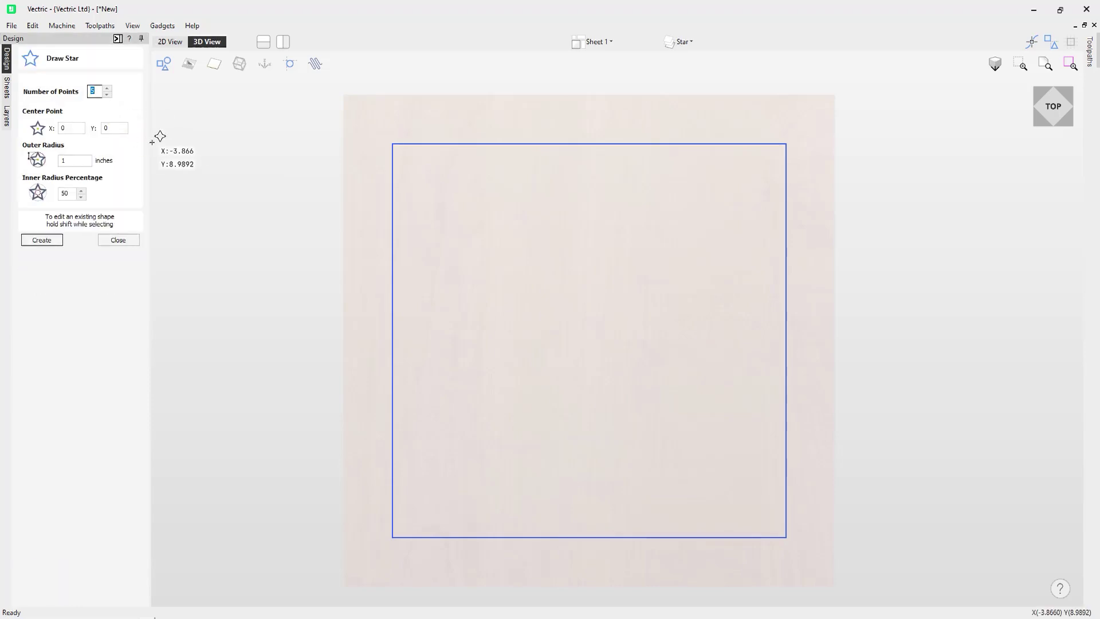
key("Tab")
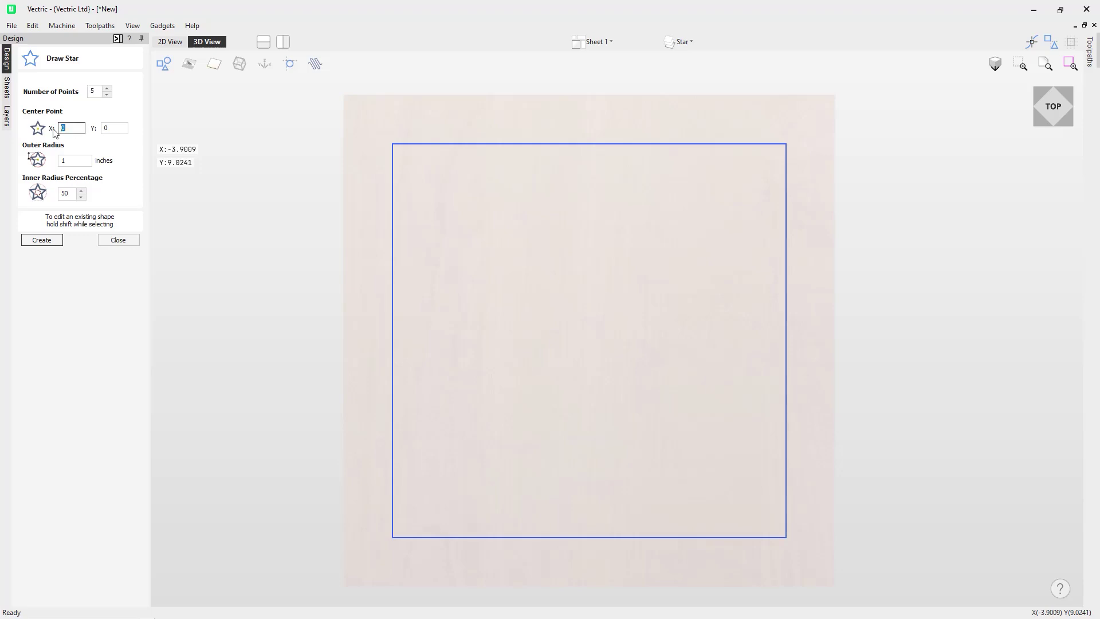
type("5")
key("Tab")
type("5")
left_click(41, 240)
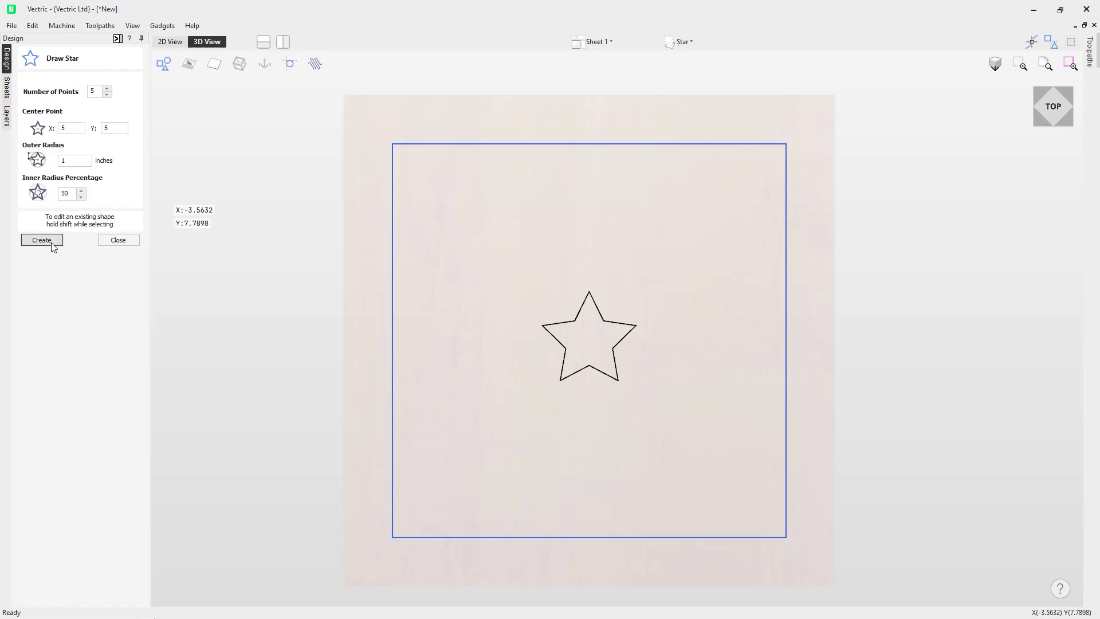
left_click(122, 243)
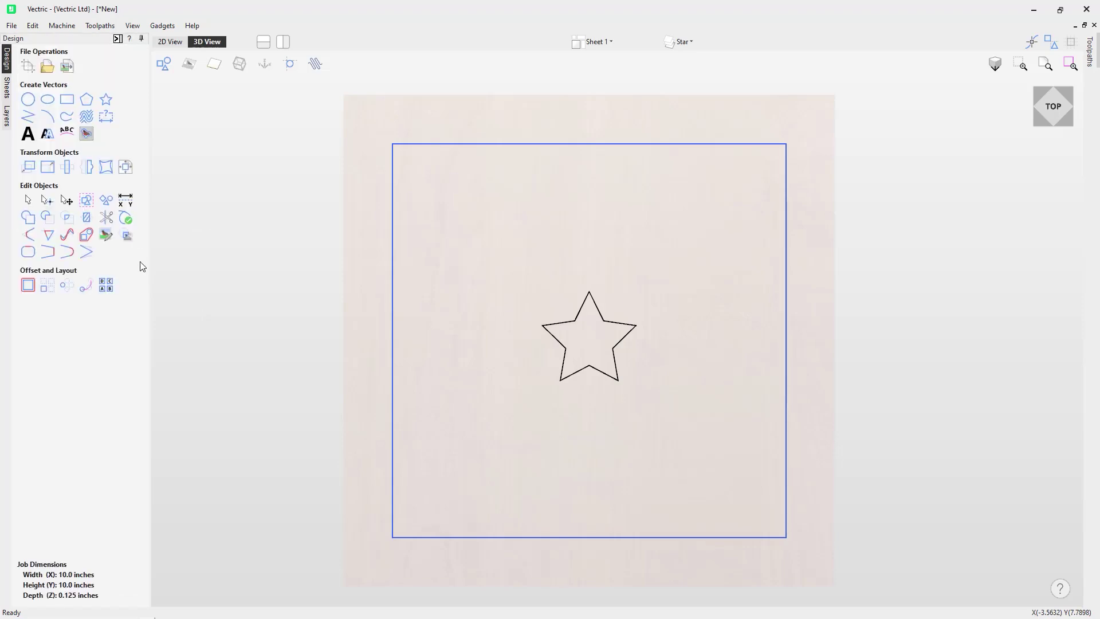
Enlarge the star to about 6.46 inches wide and 6.14 inches high, and color the Star layer's vectors red
left_click(596, 310)
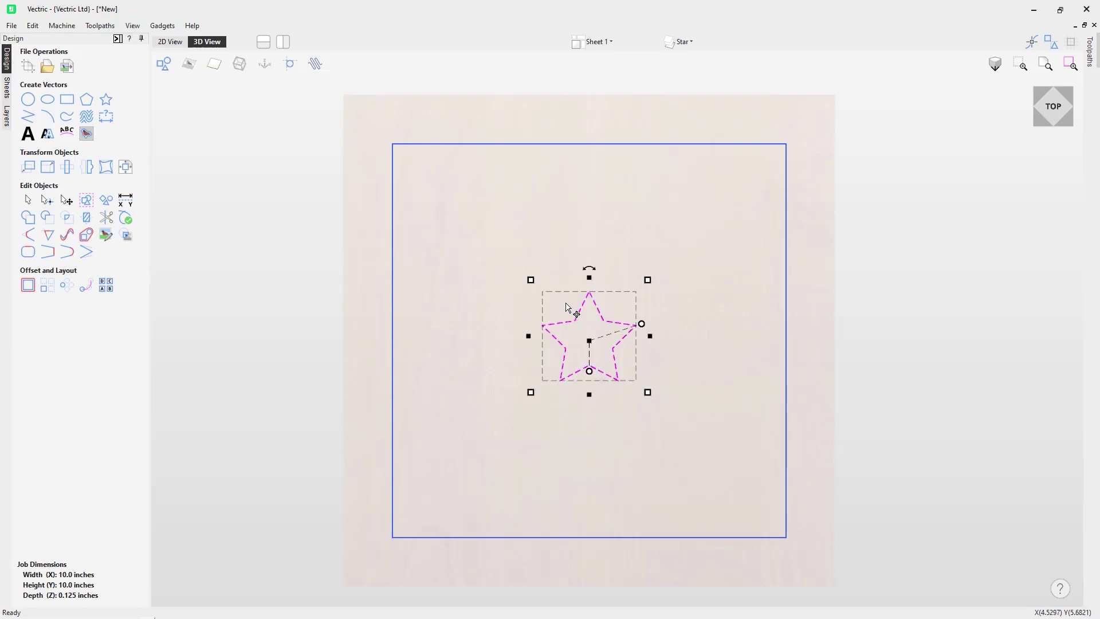
left_click_drag(648, 392, 752, 486)
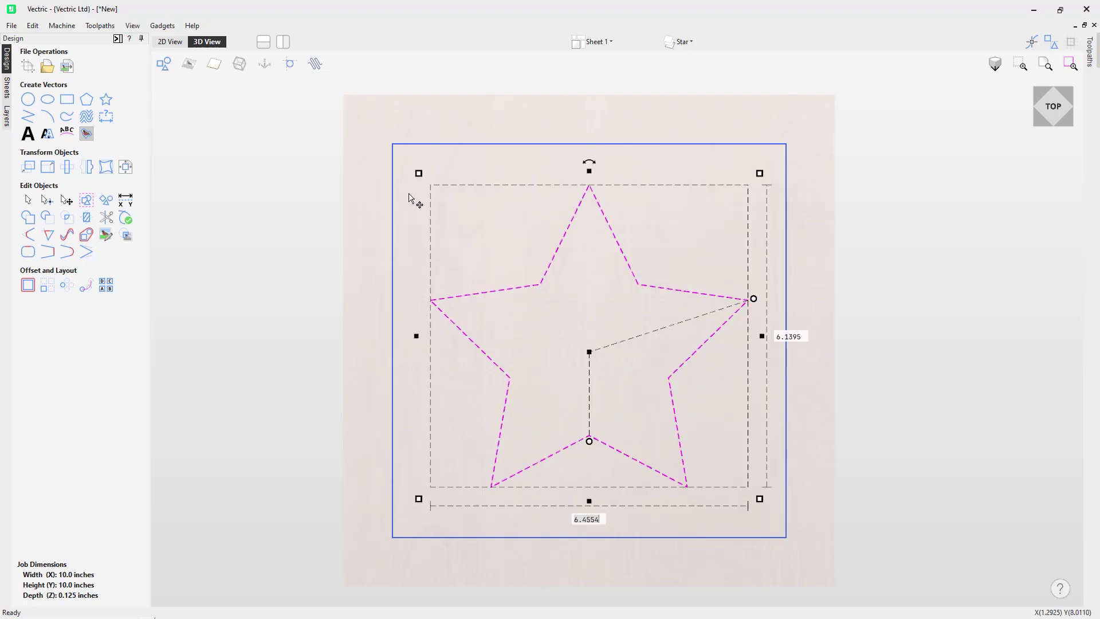
left_click(7, 116)
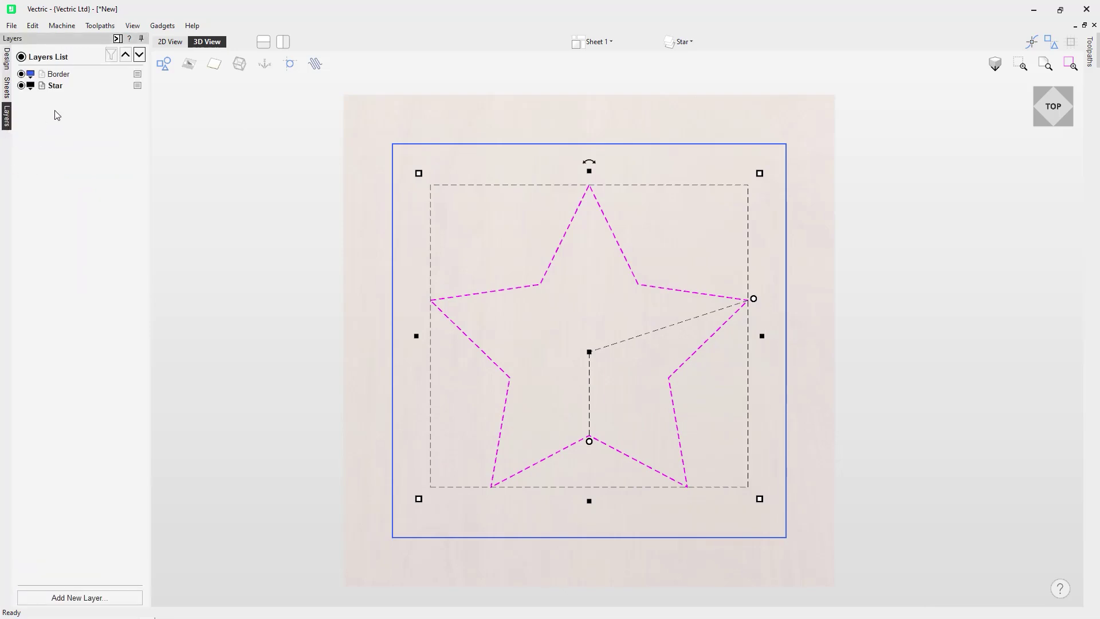
left_click(503, 256)
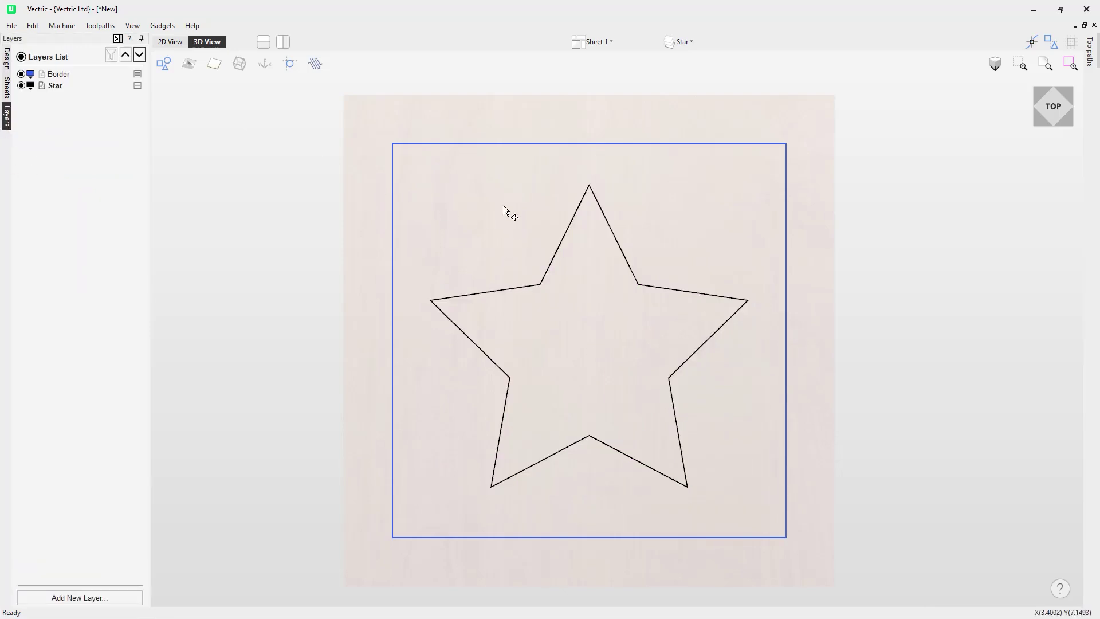
left_click(31, 86)
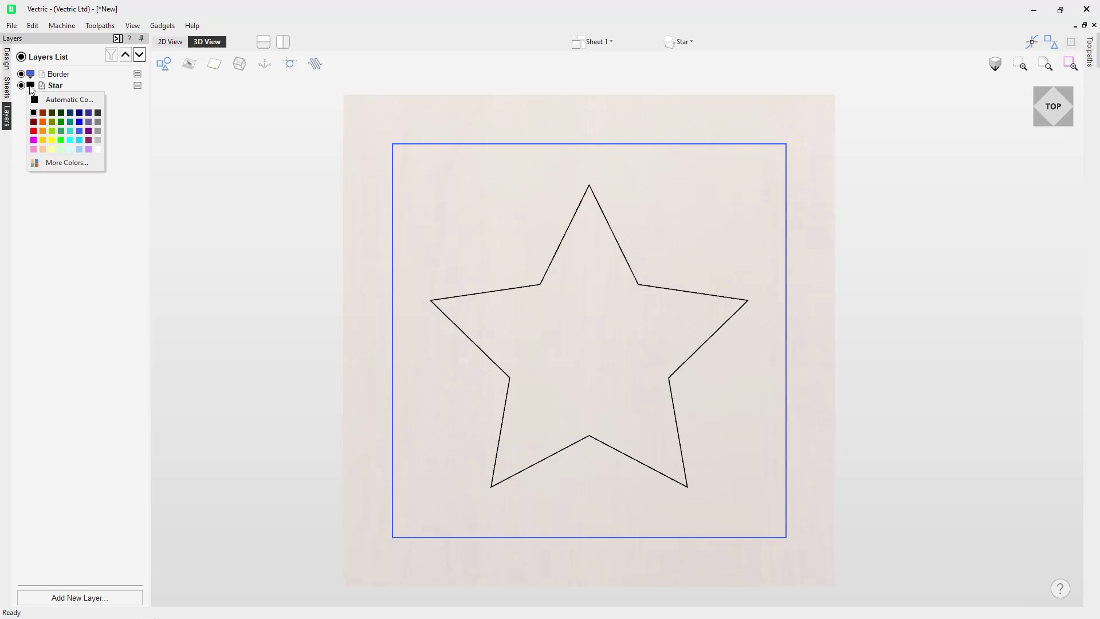
left_click(33, 131)
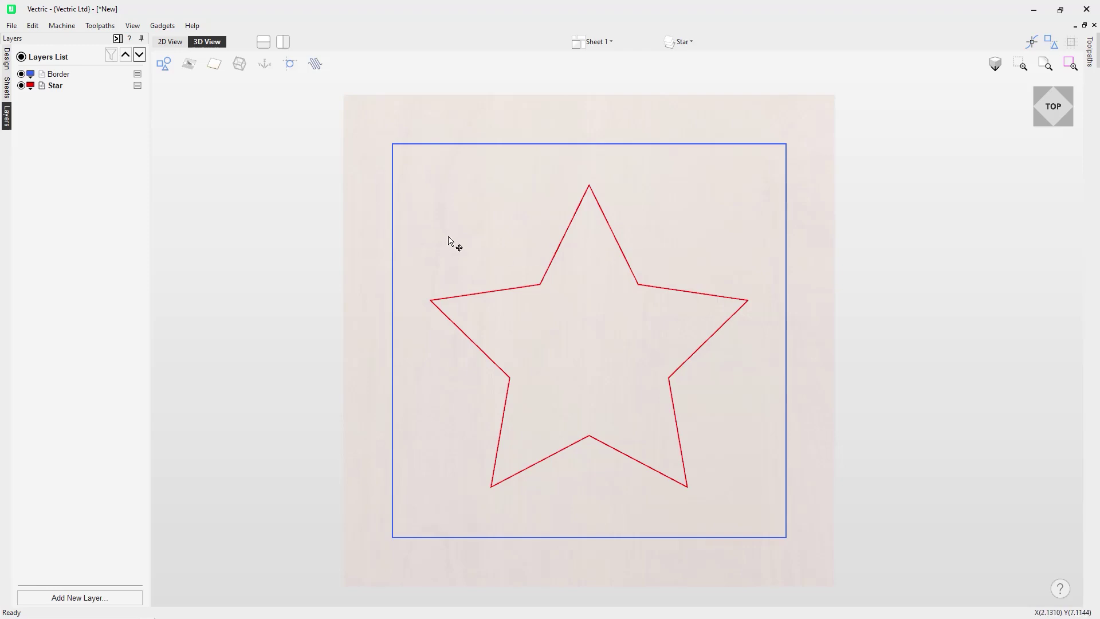
Select all vectors of the Border layer and of the Star layer alternately, twice each, from the layers list
left_click(563, 246)
left_click(267, 264)
left_click(44, 78)
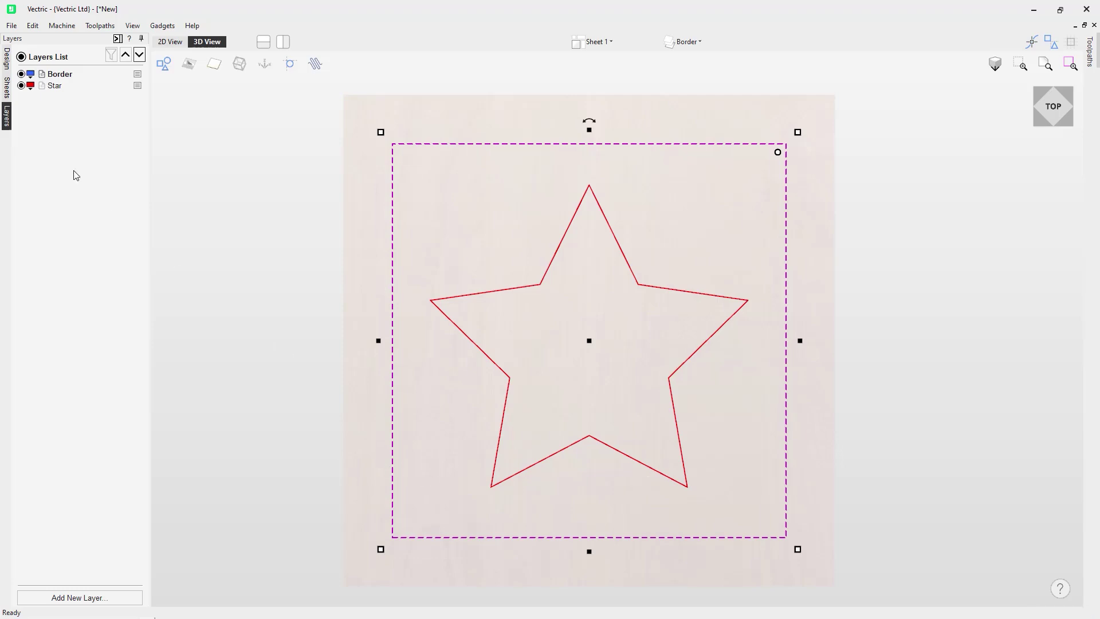
left_click(44, 88)
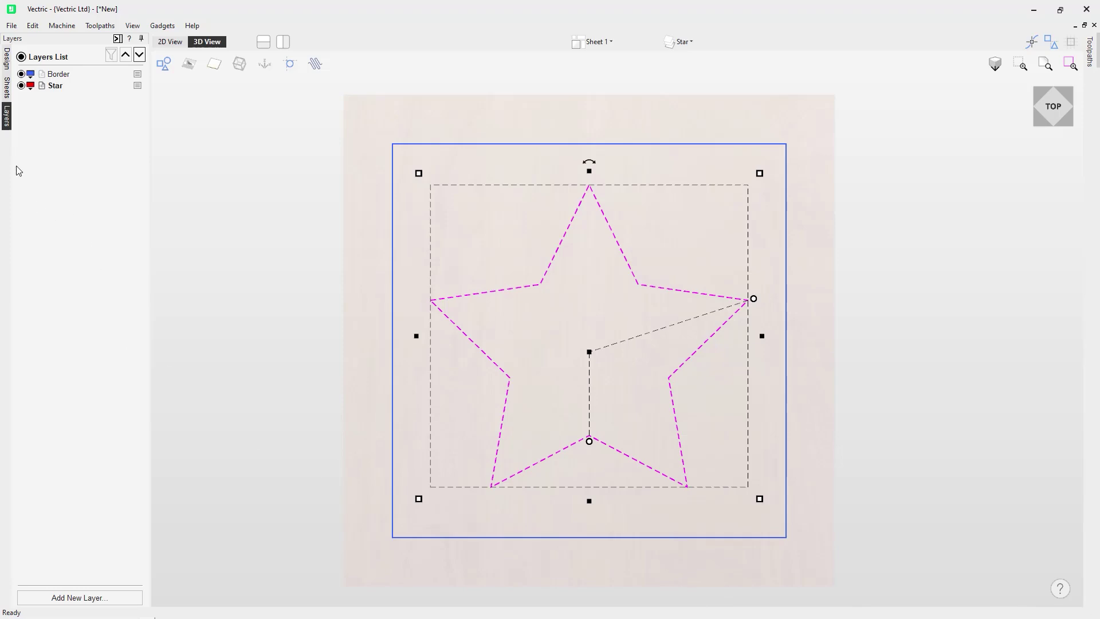
left_click(44, 78)
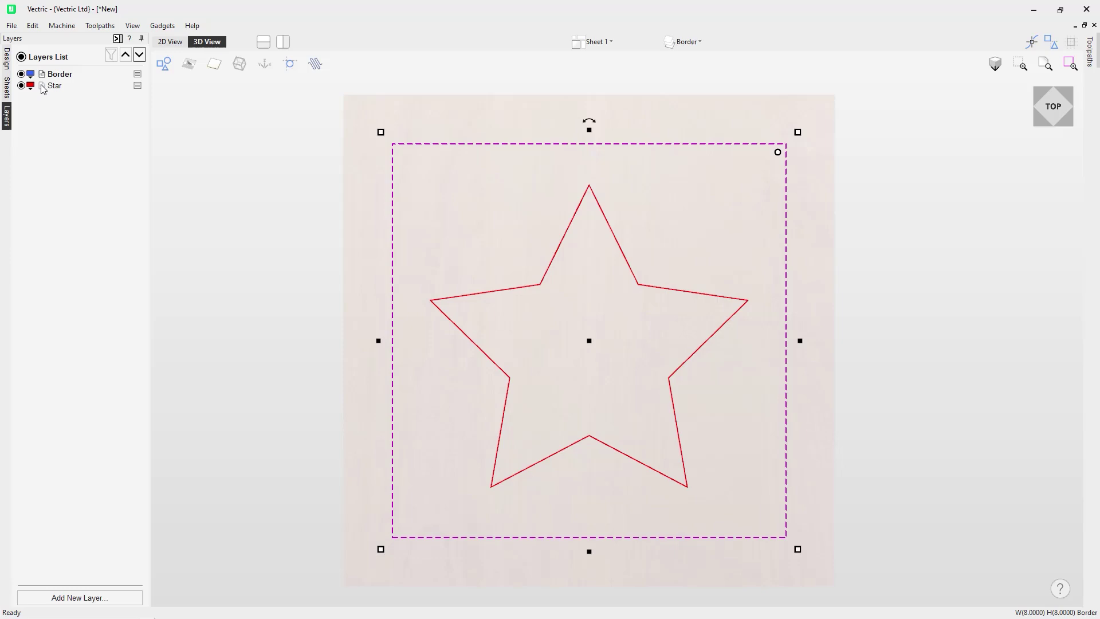
left_click(44, 88)
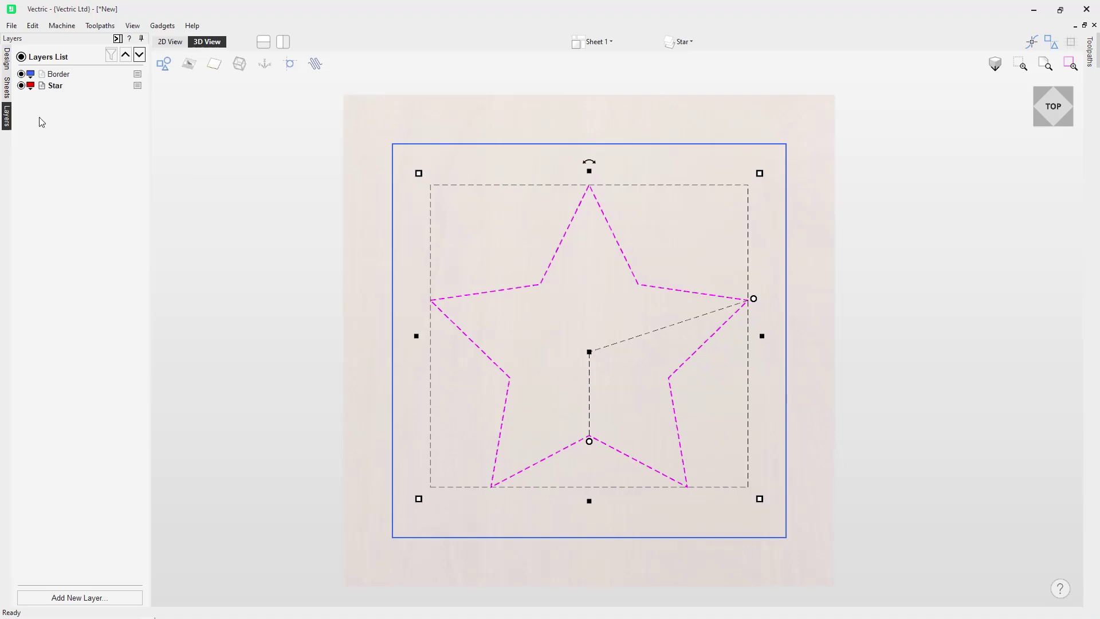
Draw a circle with a 0.25-inch radius at about X 5, Y 8.6, just above the star's upper point
left_click(7, 61)
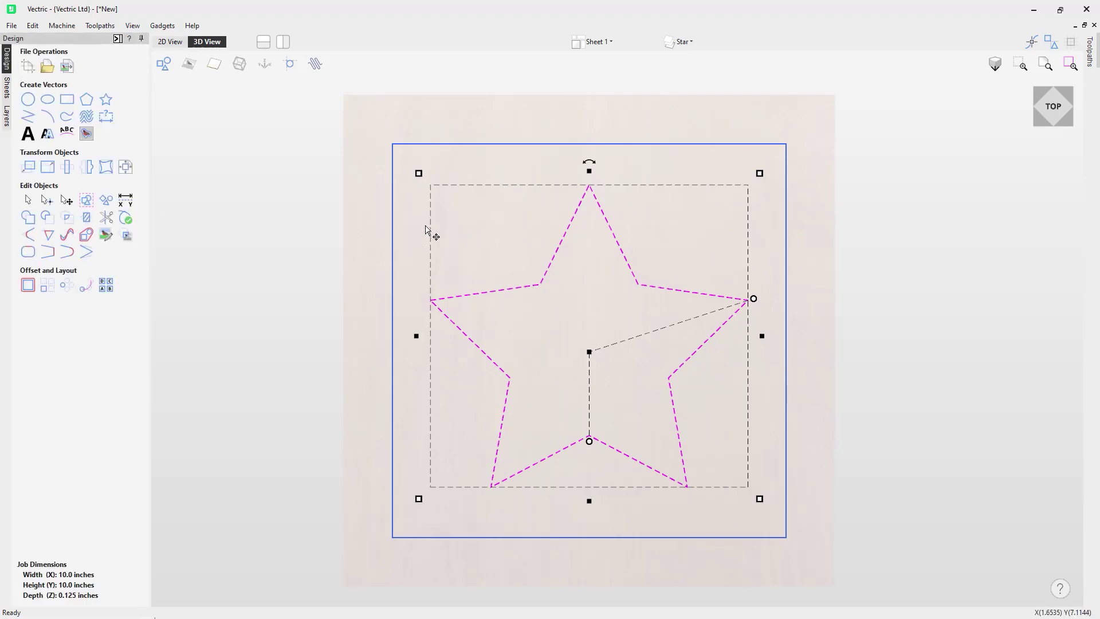
left_click(378, 219)
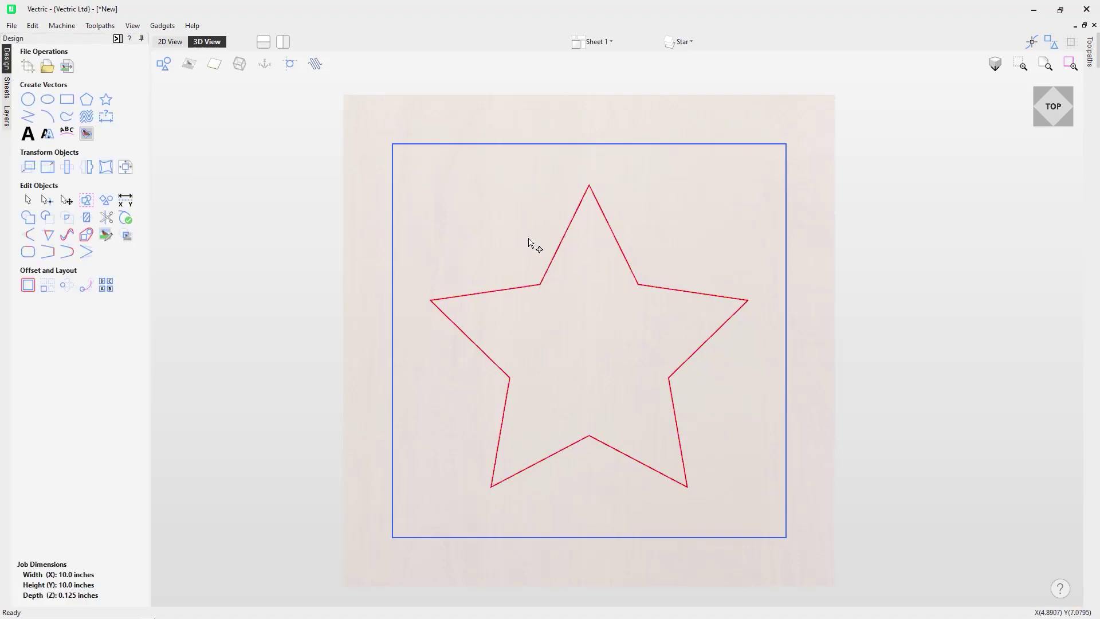
left_click(28, 100)
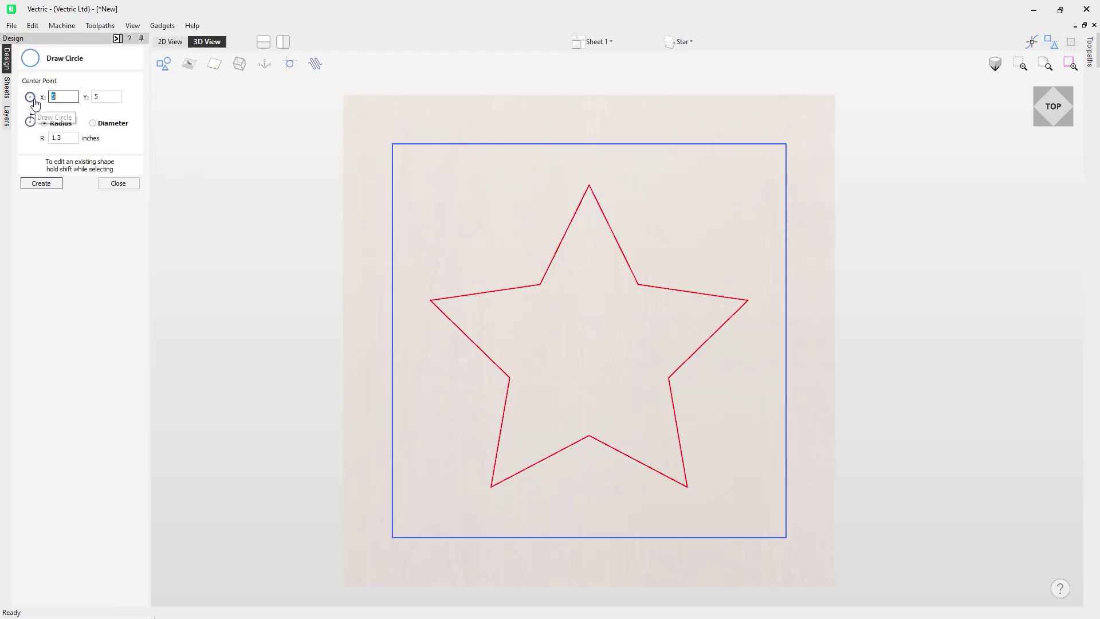
left_click(589, 162)
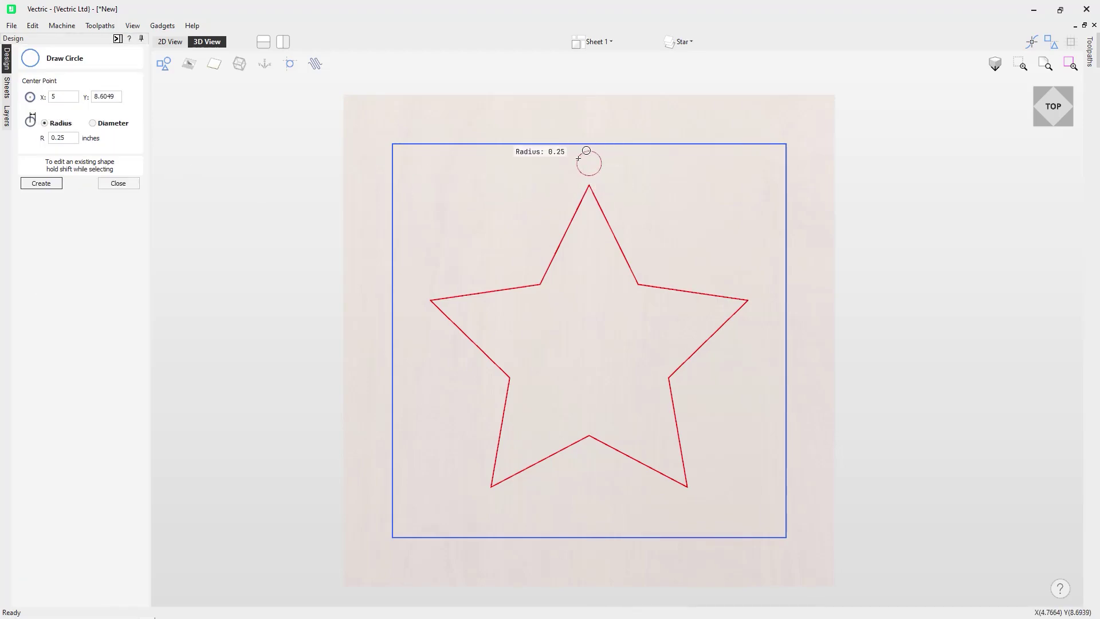
left_click(586, 150)
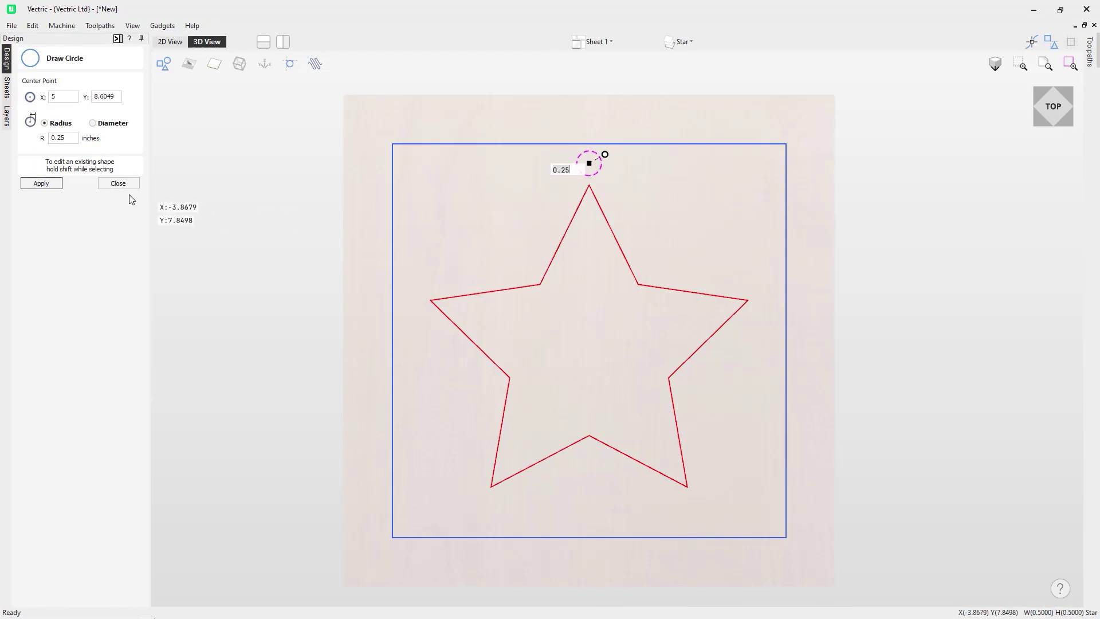
left_click(118, 183)
left_click(358, 225)
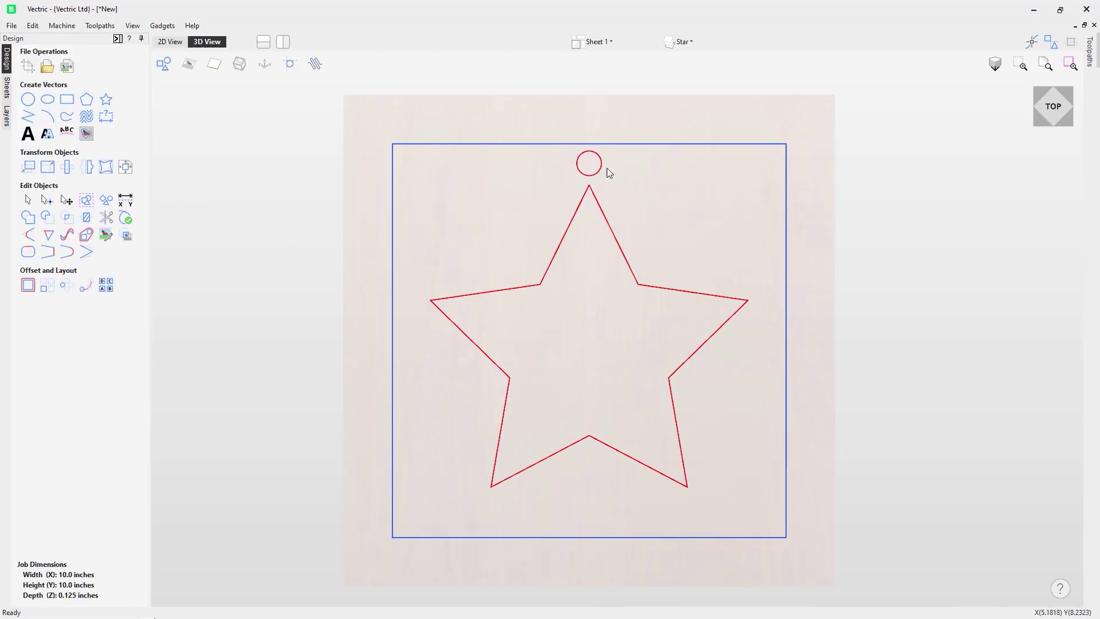
Copy the small circle above the star to the Border layer and clear the selection
left_click(8, 119)
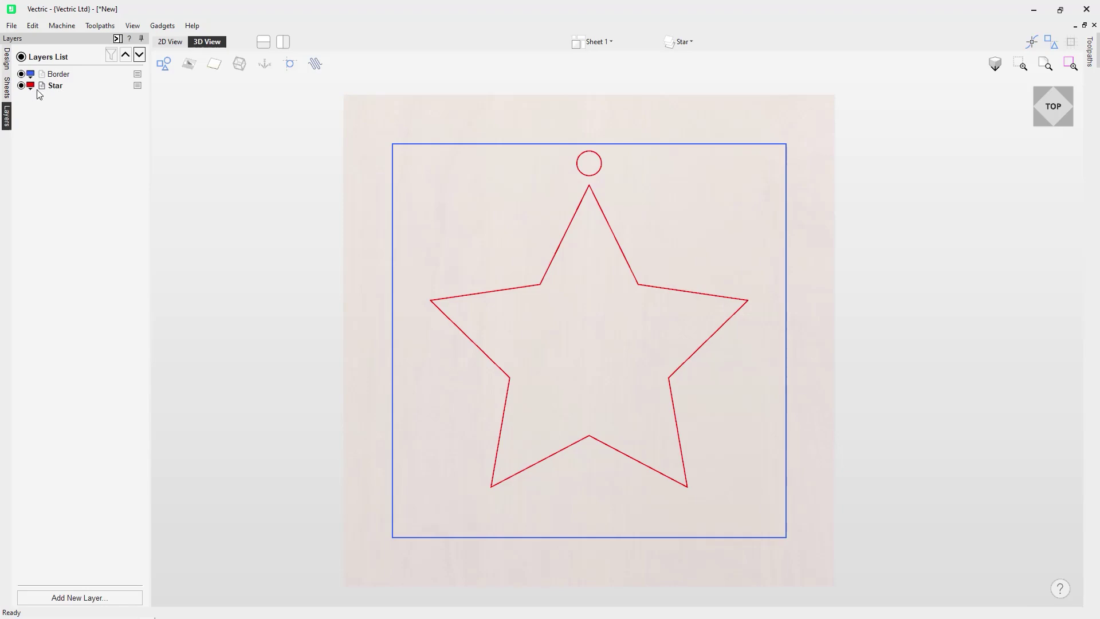
left_click(593, 174)
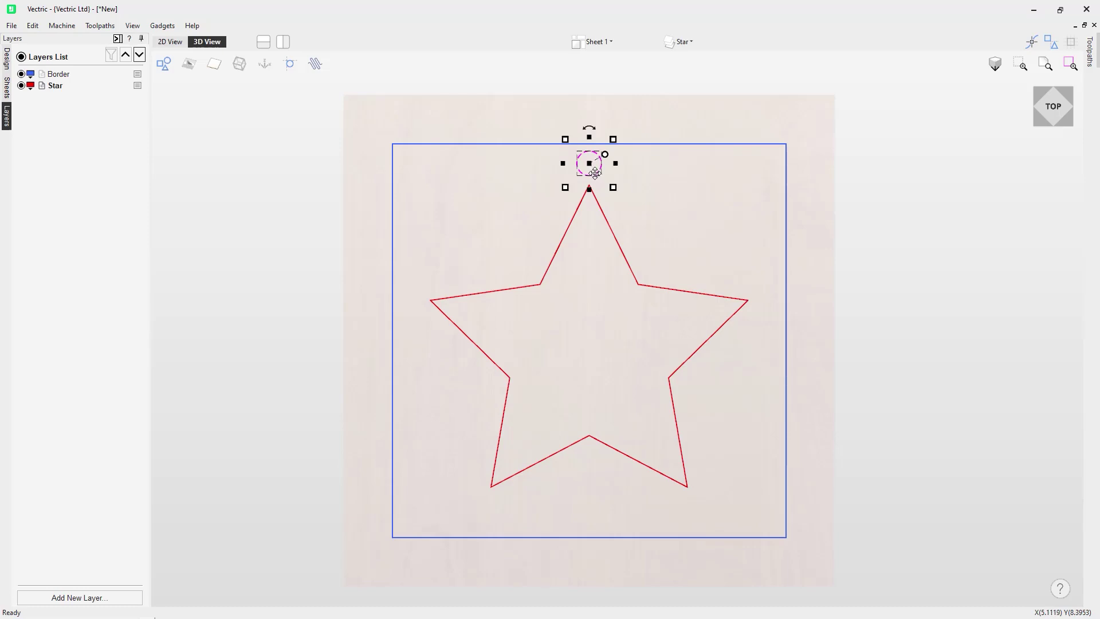
right_click(595, 173)
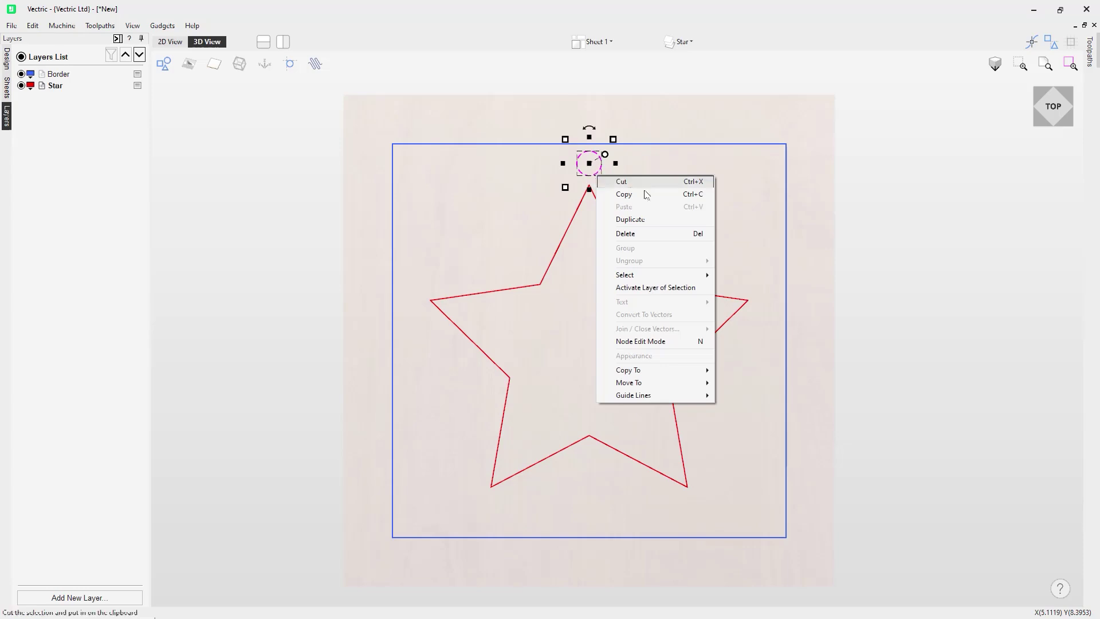
mouse_move(658, 384)
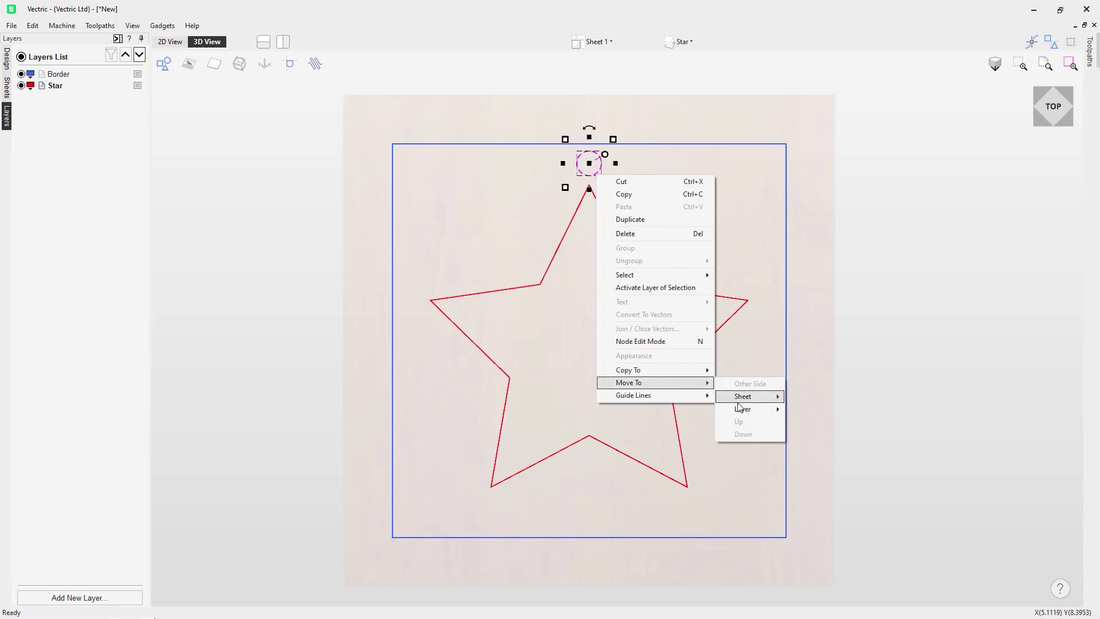
mouse_move(741, 410)
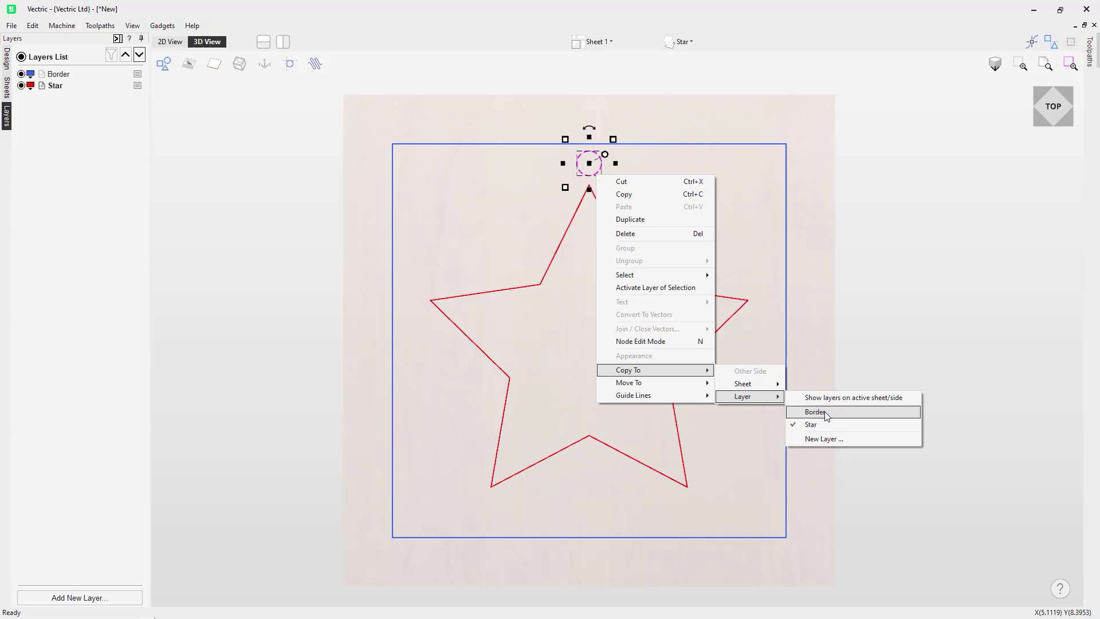
left_click(824, 411)
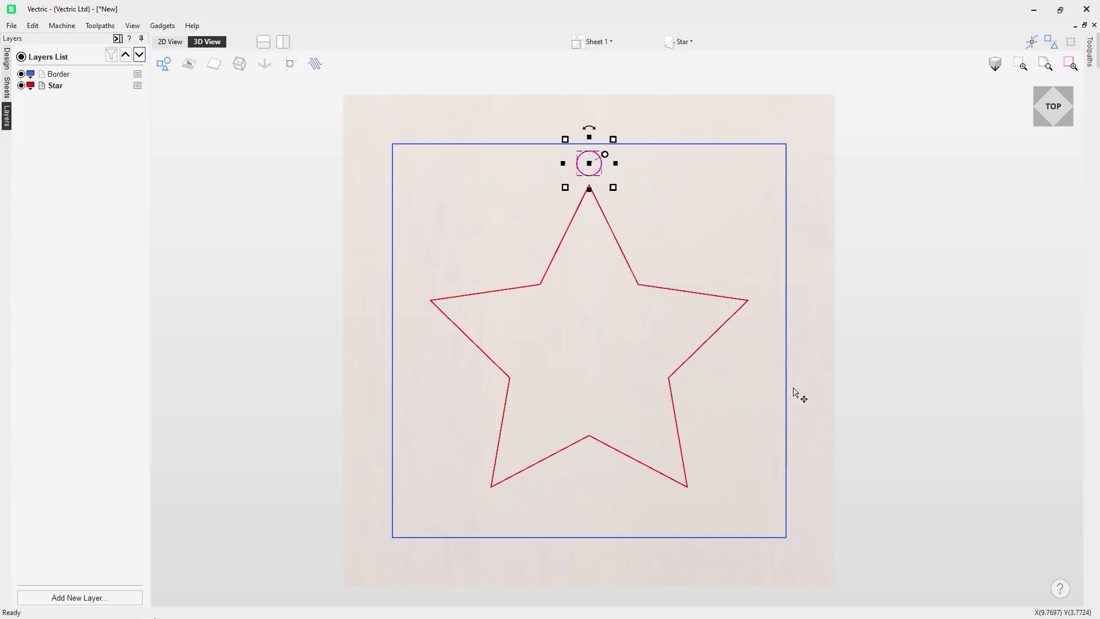
left_click(523, 211)
Show the Border and Star layers one at a time to check which layers contain the small circle
left_click(21, 85)
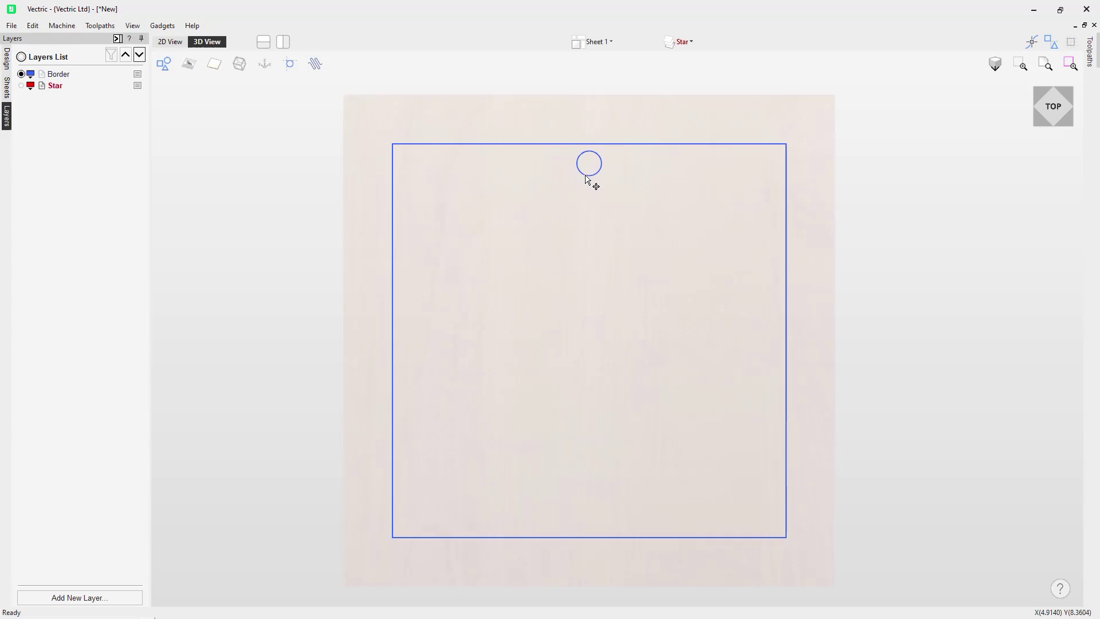
left_click(21, 74)
left_click(21, 86)
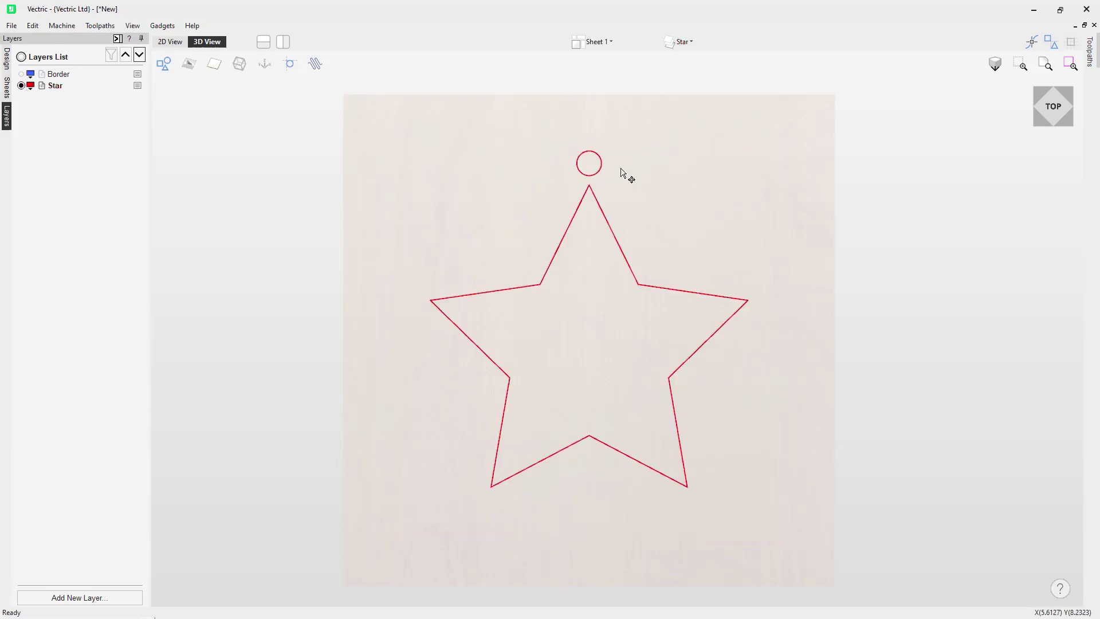
left_click(21, 85)
left_click(21, 74)
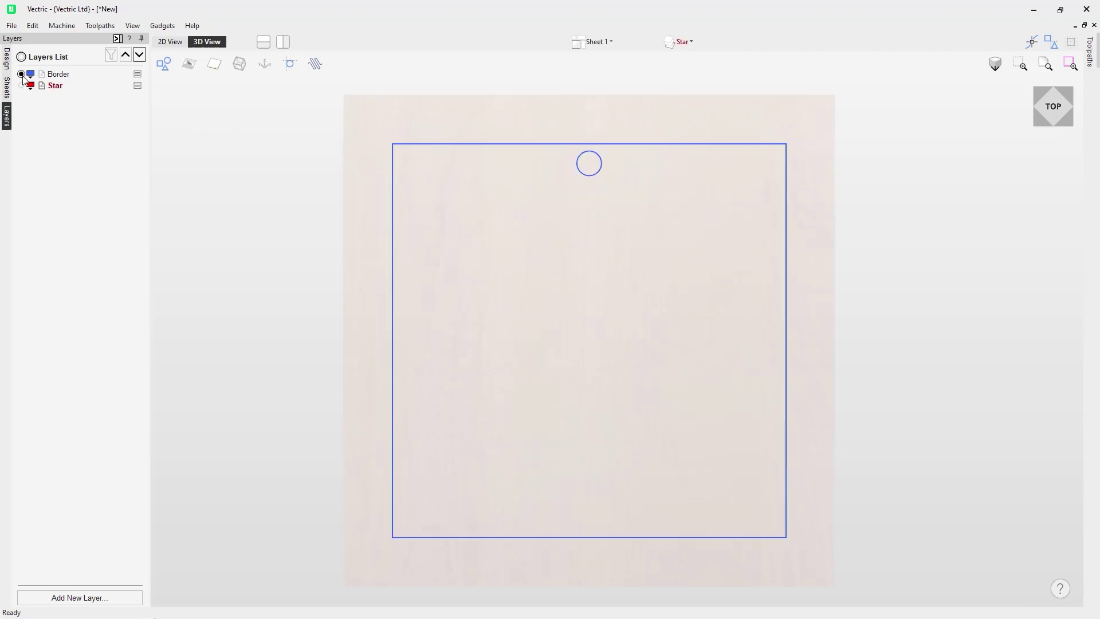
Delete the circle copy from the Border layer and make both the Star and Border layers visible
left_click(594, 180)
key("Delete")
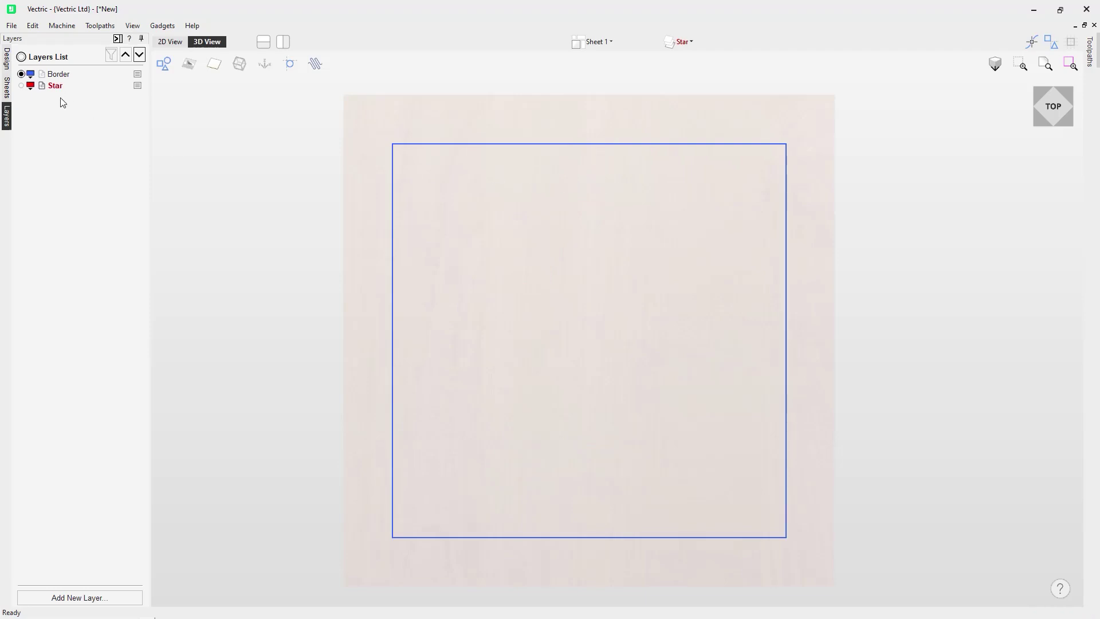
left_click(21, 85)
left_click(21, 74)
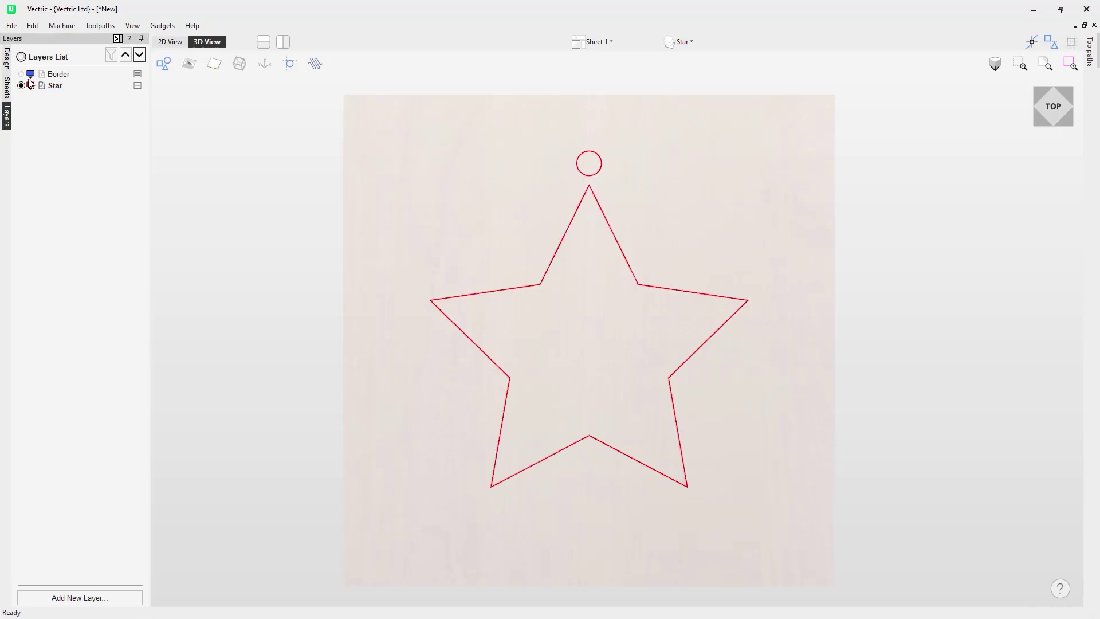
double_click(57, 86)
left_click(22, 73)
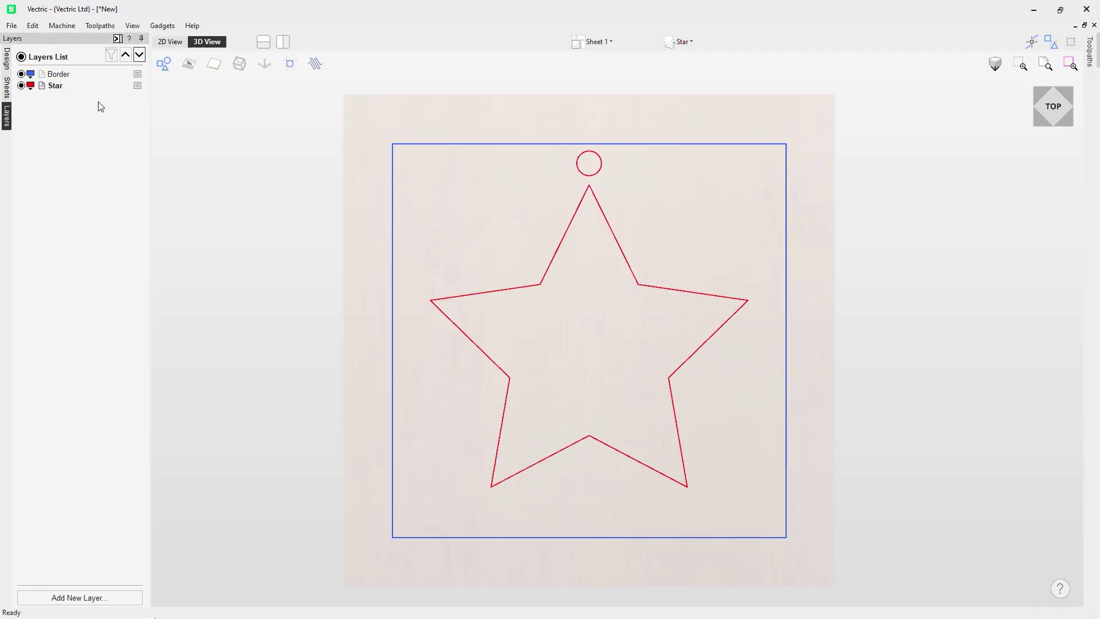
Move the small circle to a new layer named Circle with a yellow drawing color, set as visible and active
left_click(590, 172)
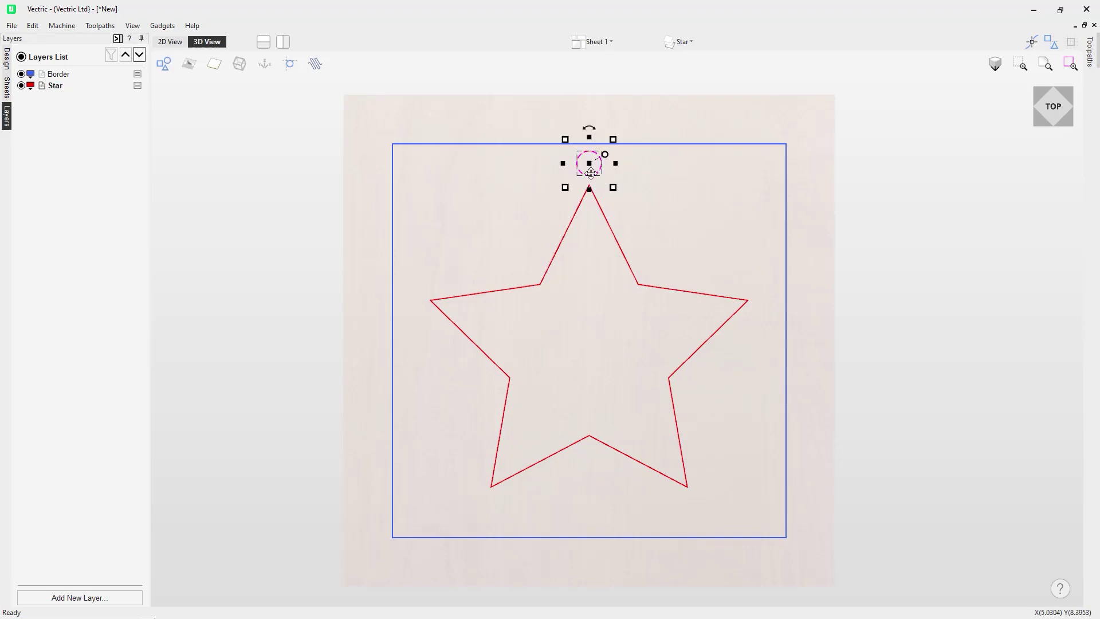
right_click(591, 171)
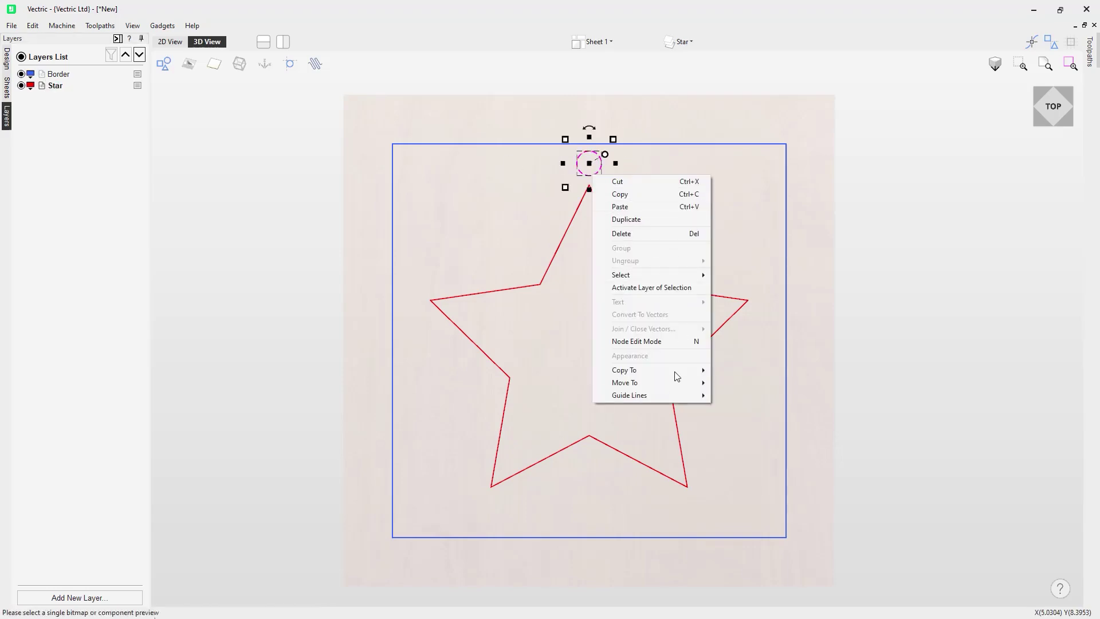
mouse_move(676, 384)
mouse_move(745, 408)
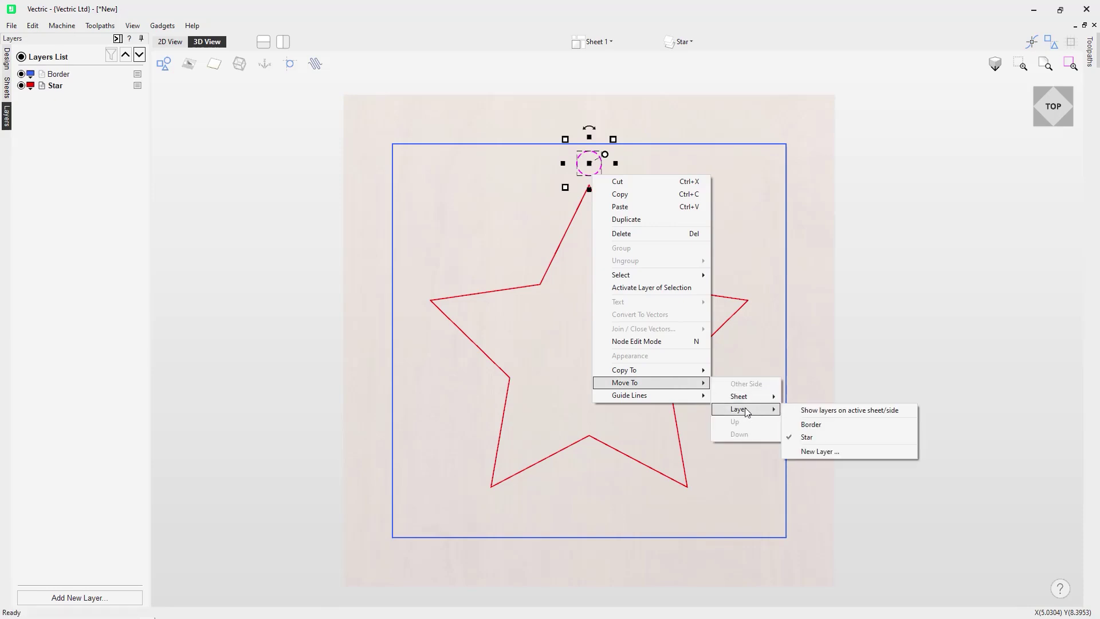
left_click(822, 452)
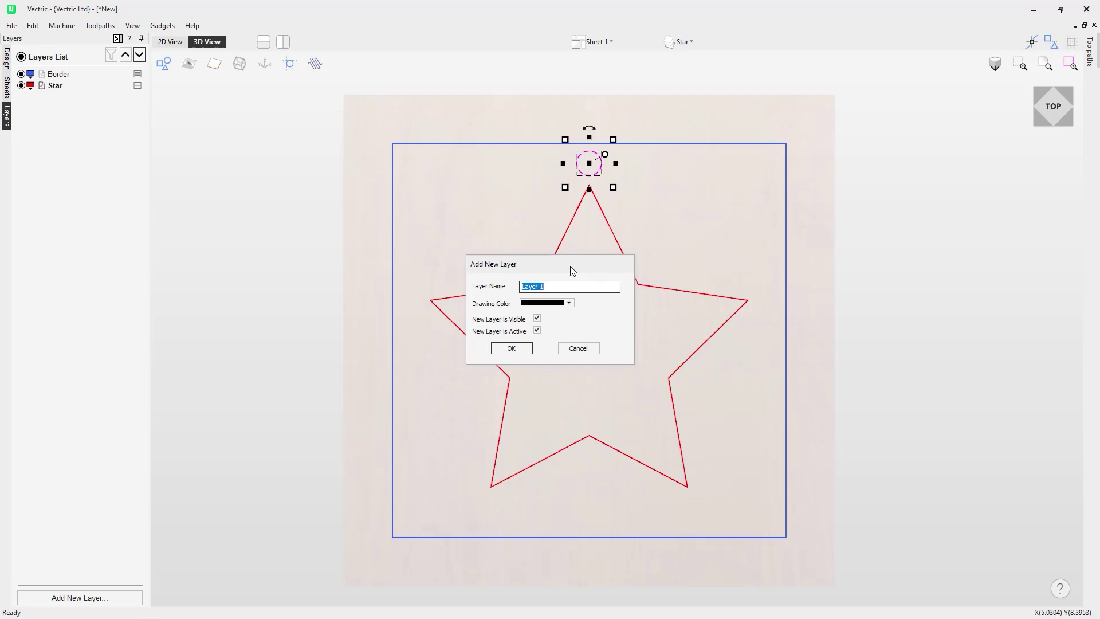
type("Circle")
left_click(570, 304)
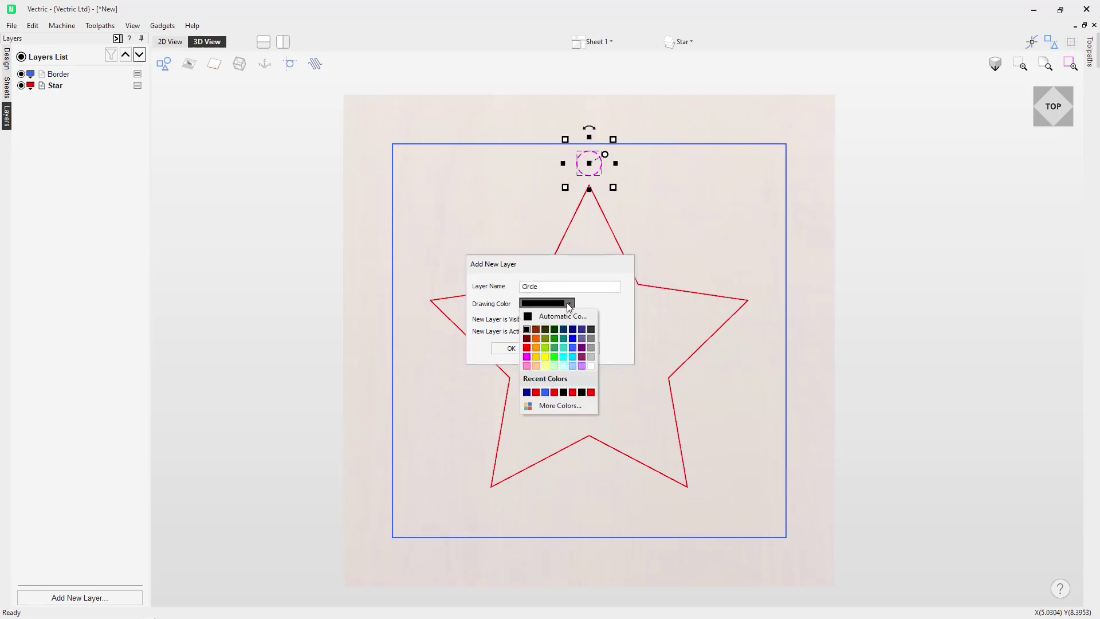
left_click(537, 357)
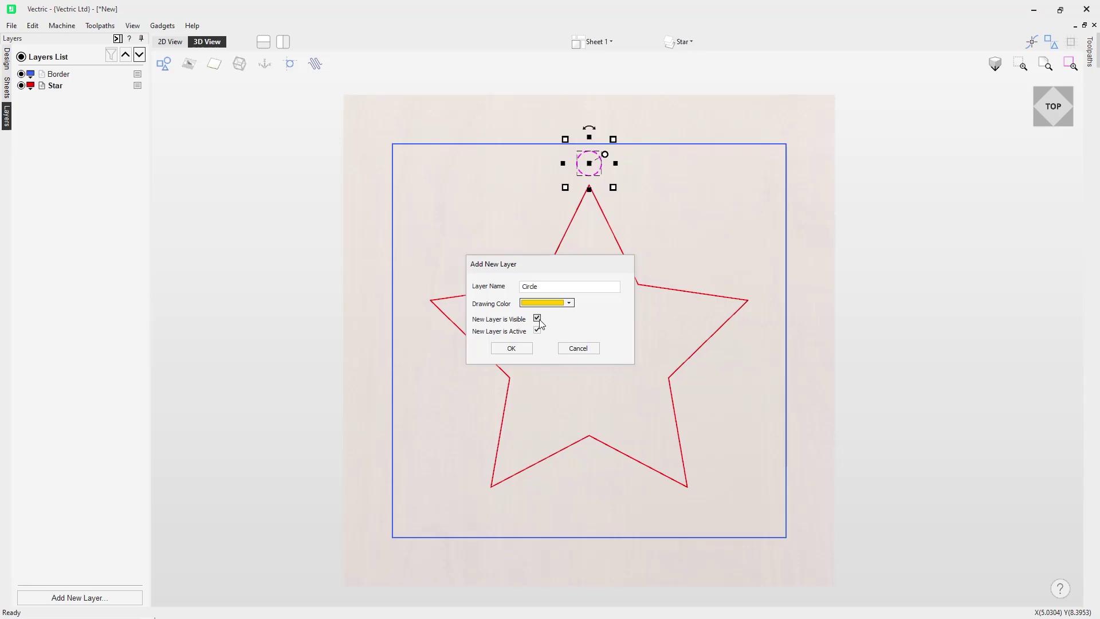
left_click(538, 319)
left_click(538, 319)
left_click(522, 346)
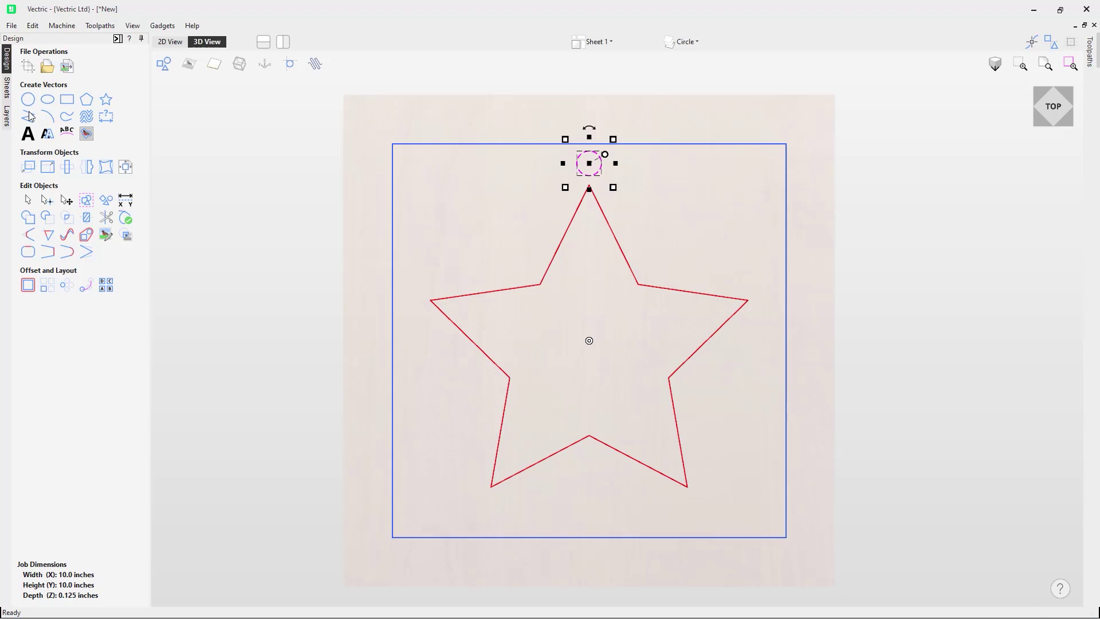
Deselect the circle and make Star the active layer in the layers list
left_click(7, 116)
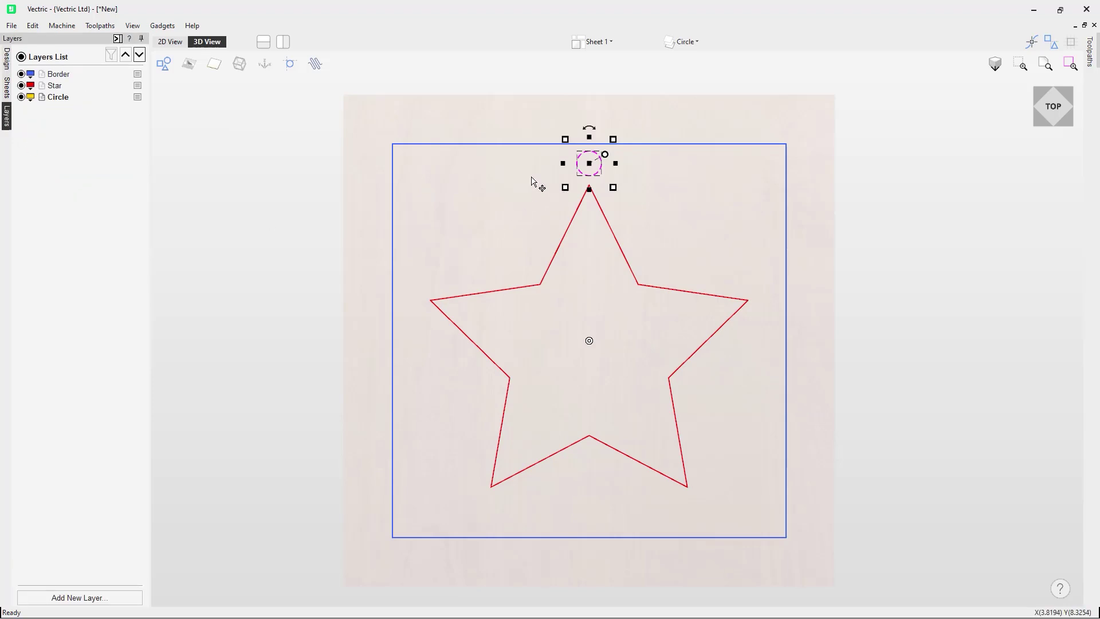
left_click(534, 180)
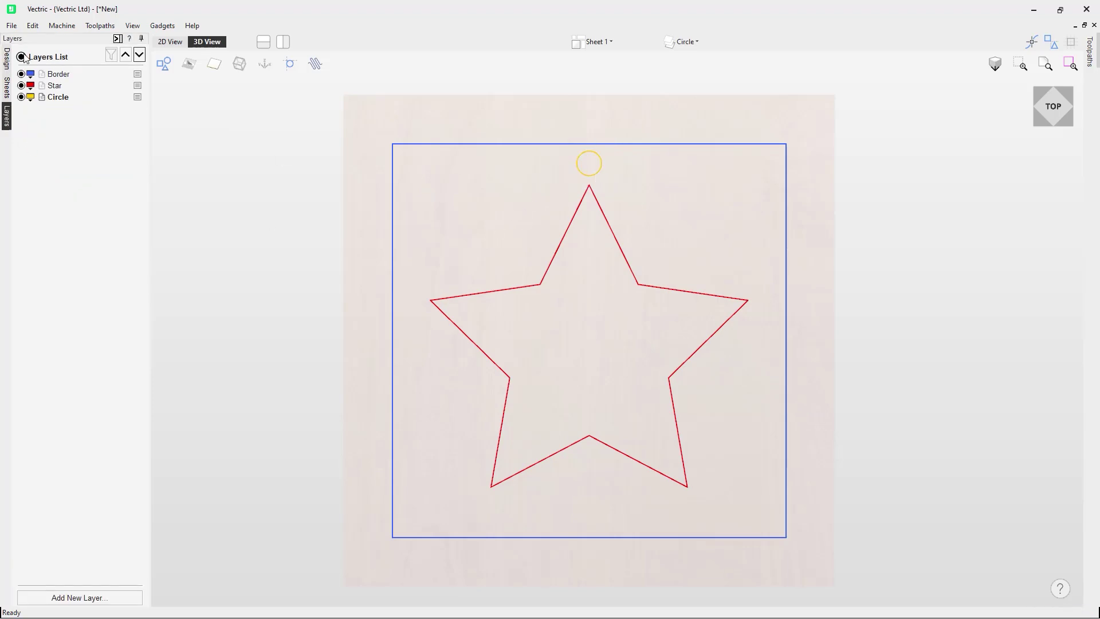
left_click(56, 86)
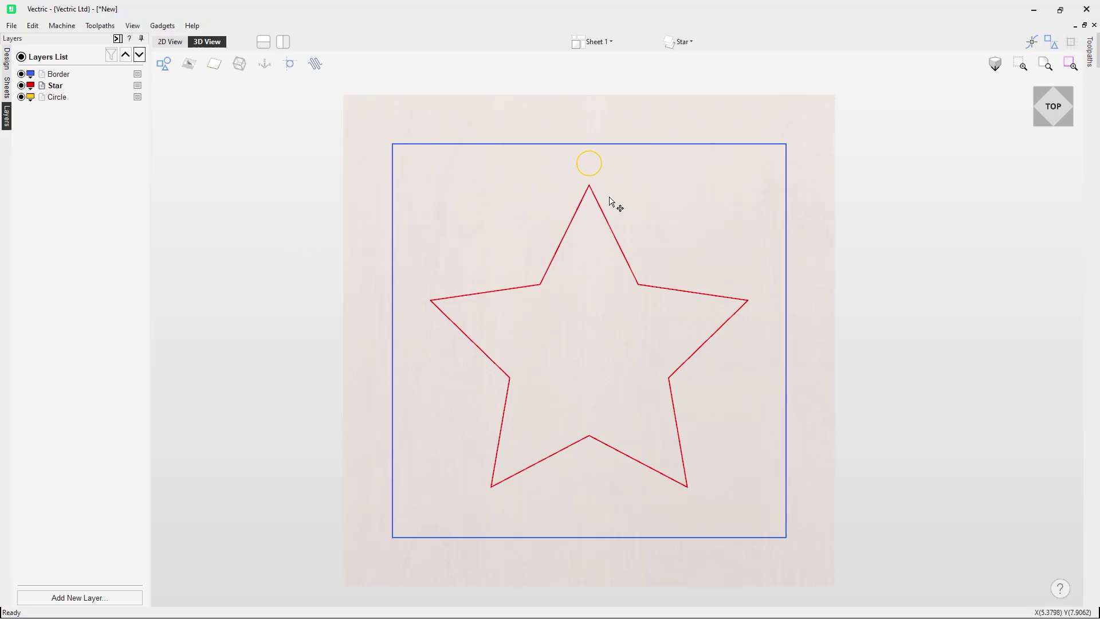
Place a copy of the yellow circle at about X 6.43, Y 9.49, outside the border, and delete that copy
left_click(598, 173)
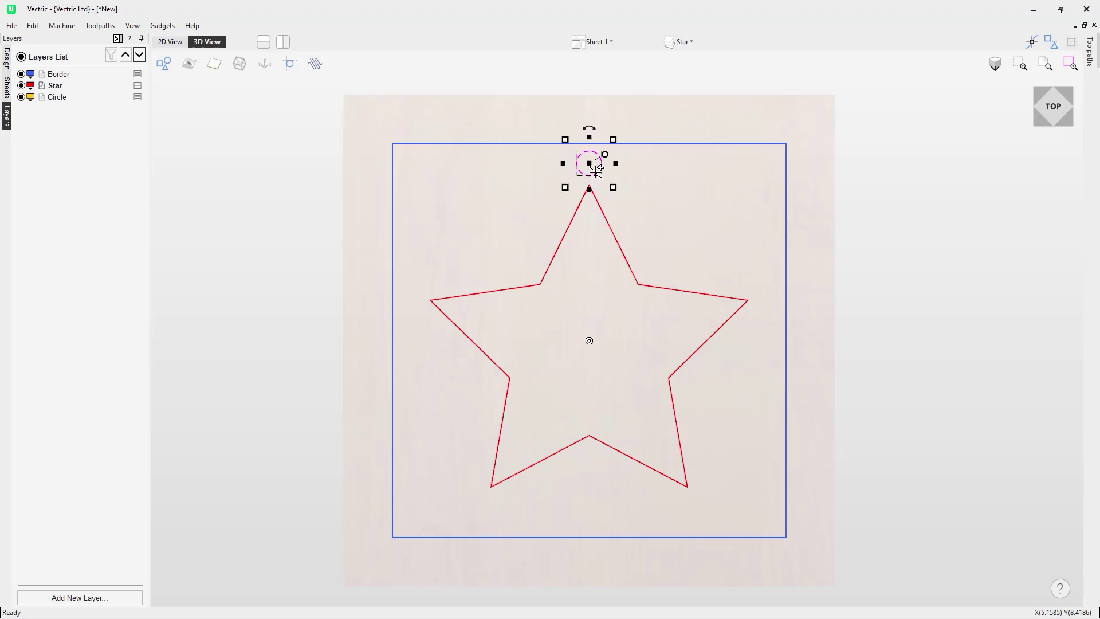
left_click_drag(594, 168, 660, 120)
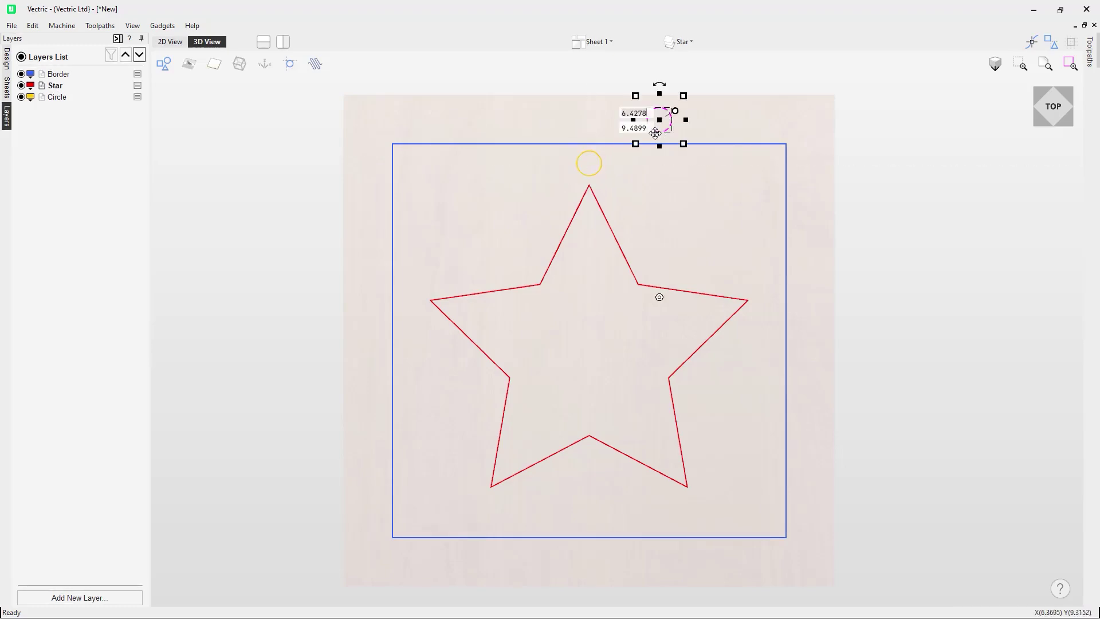
left_click(661, 179)
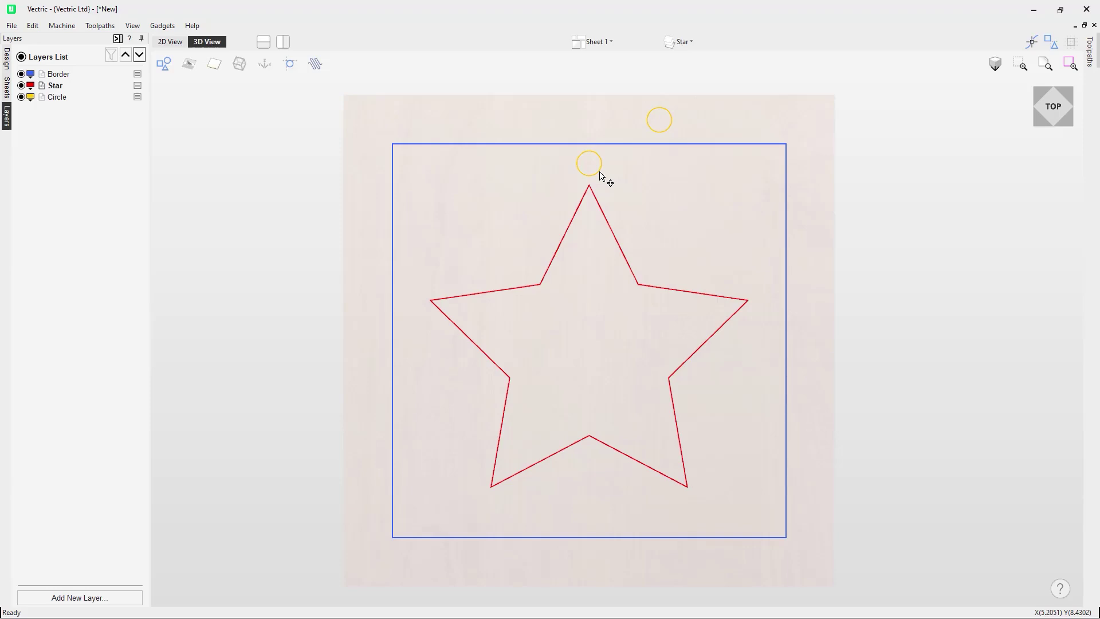
left_click(659, 132)
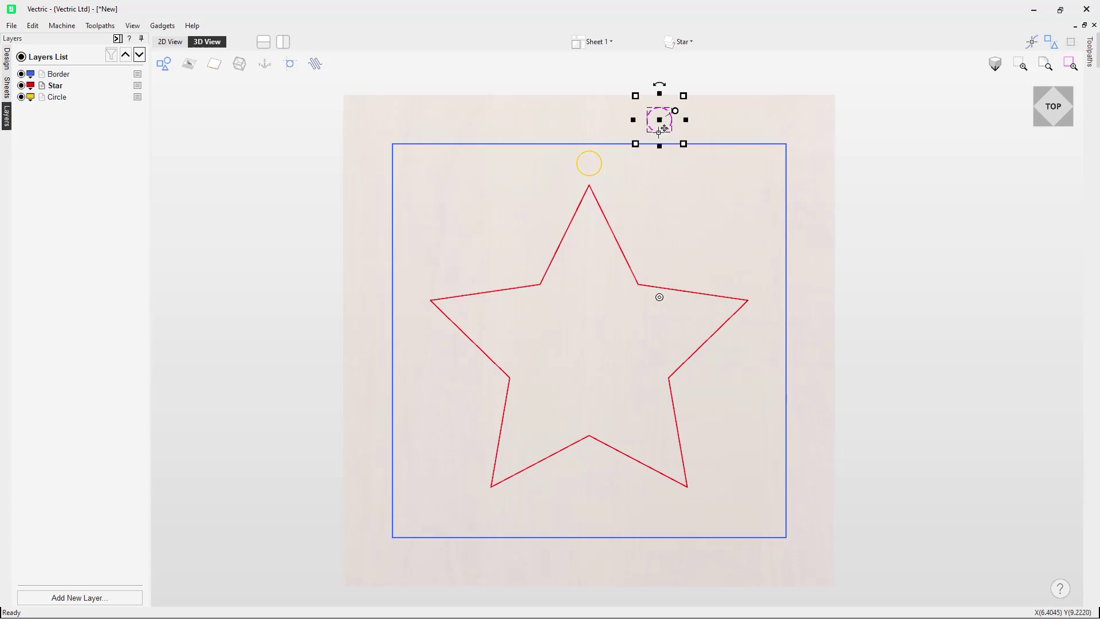
key("Delete")
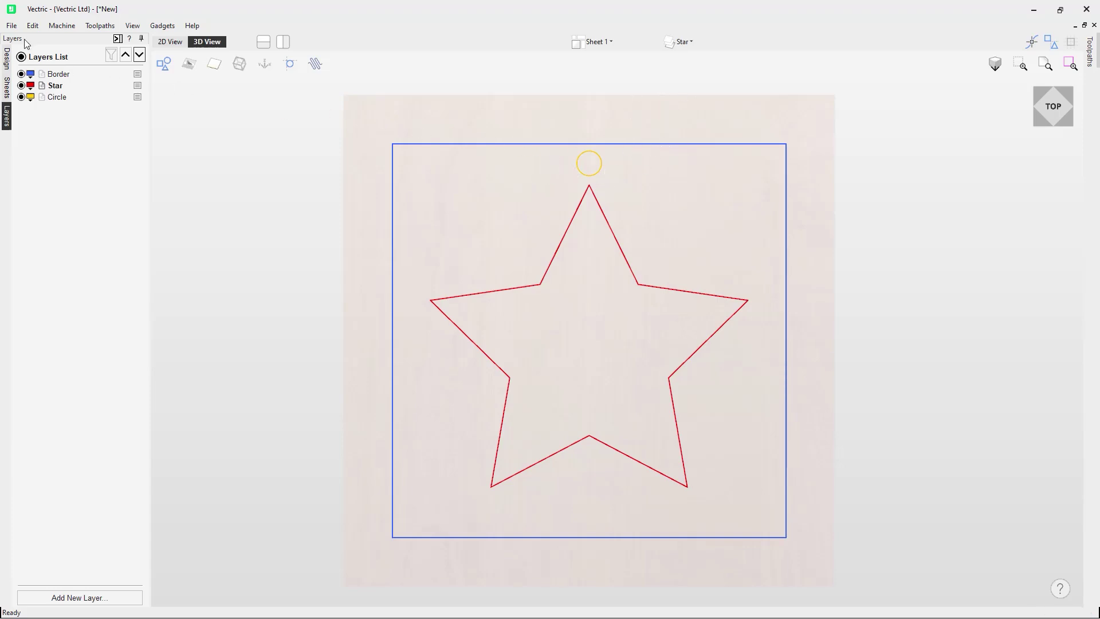
Create a circular copy of the yellow circle with 12 items over a 360-degree total angle about X 5.0, Y 5.0
left_click(7, 59)
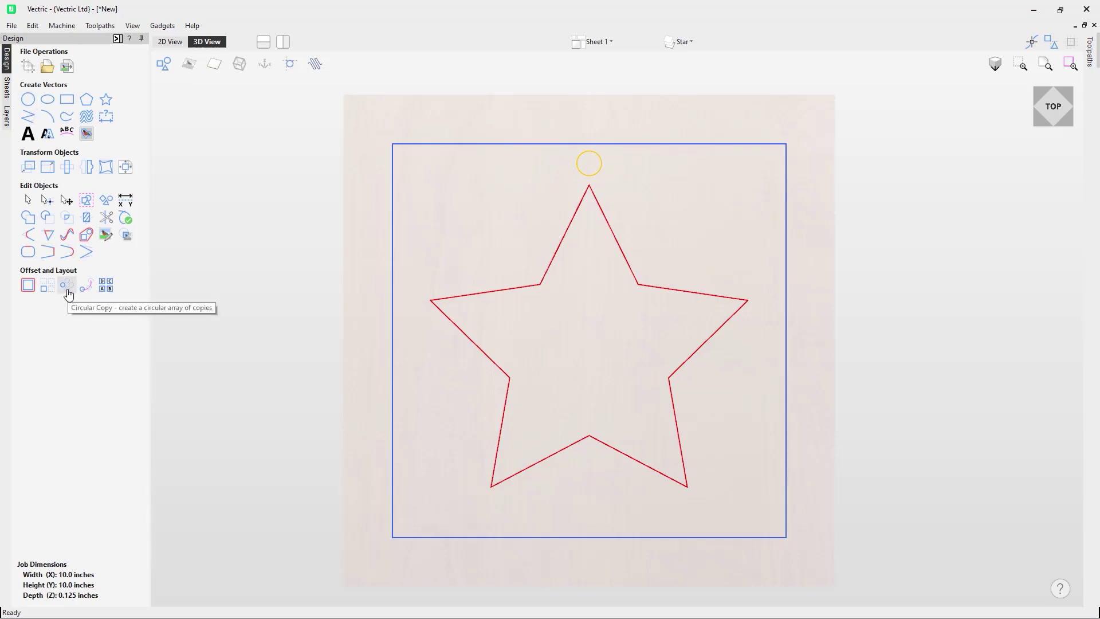
left_click(68, 290)
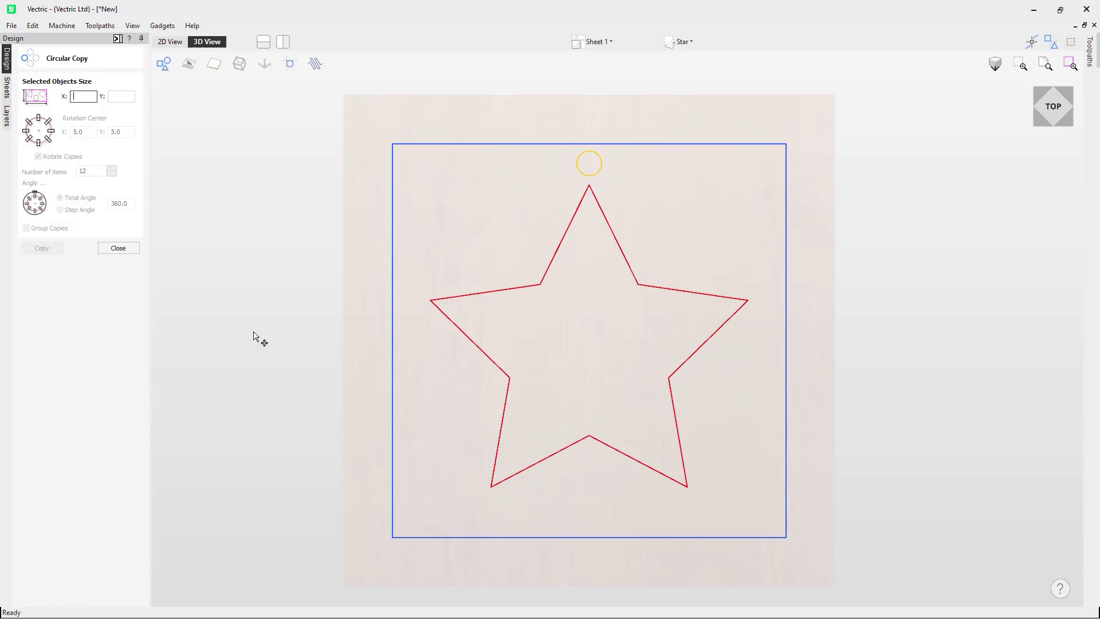
left_click(589, 176)
left_click(102, 170)
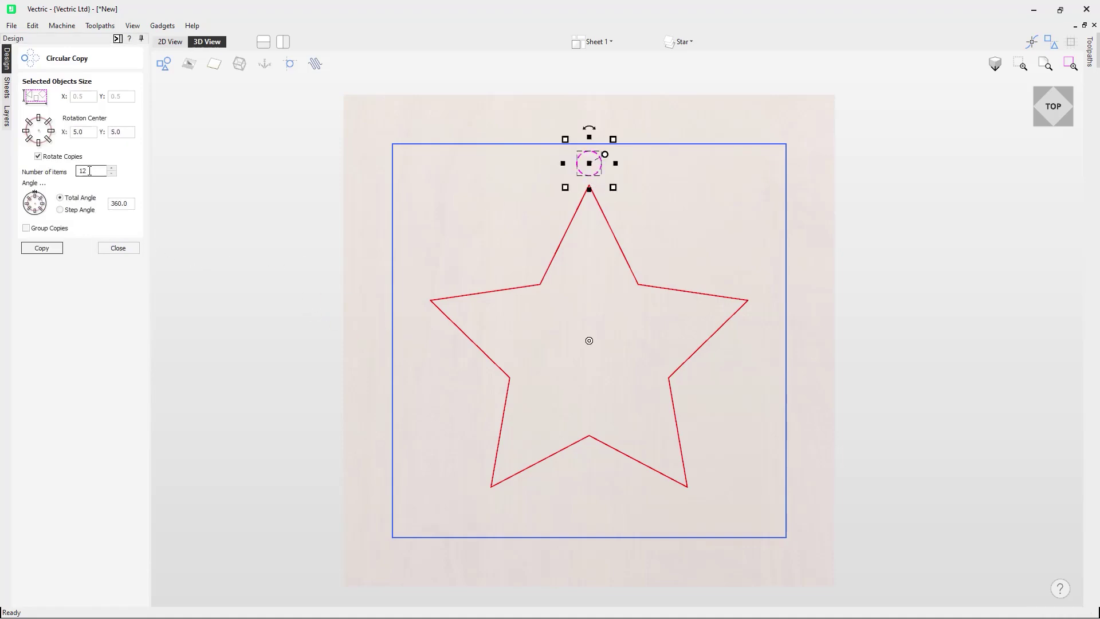
left_click(49, 252)
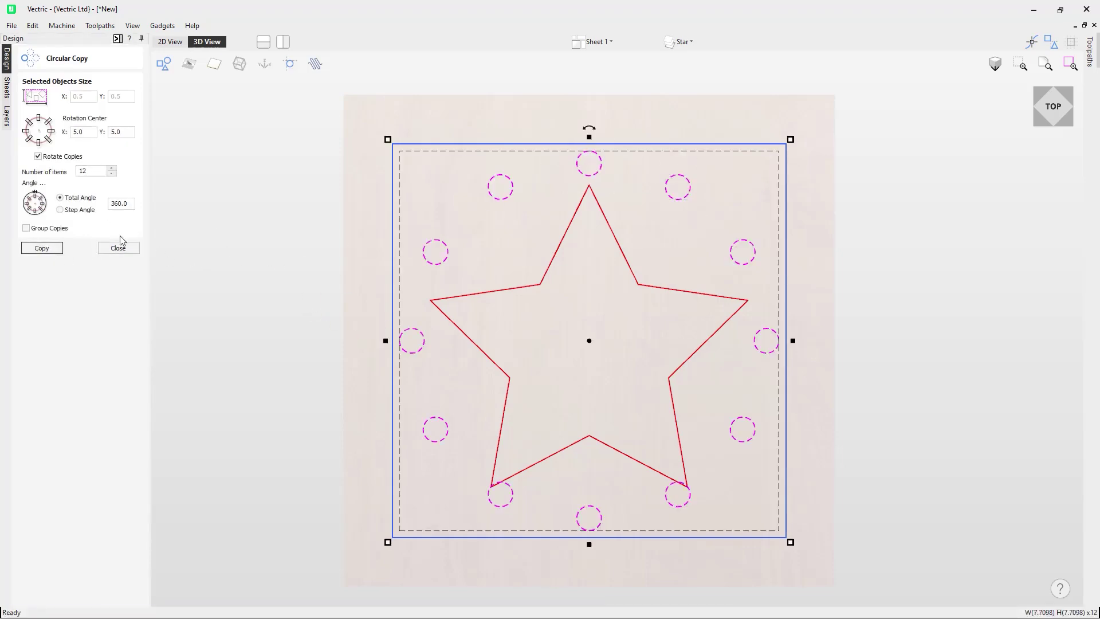
left_click(434, 205)
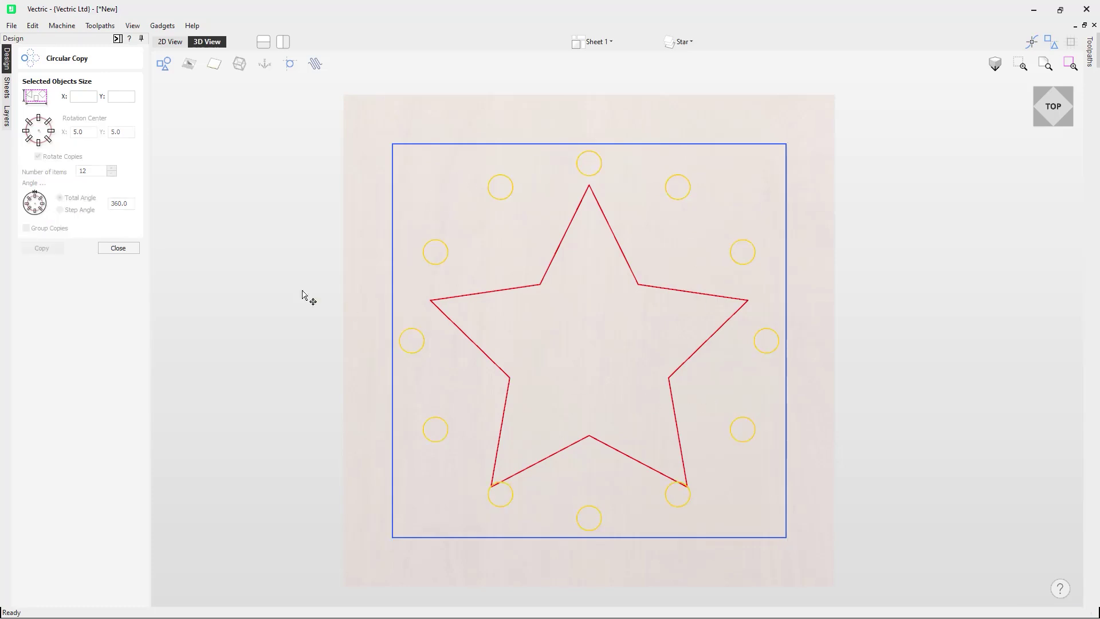
left_click(133, 249)
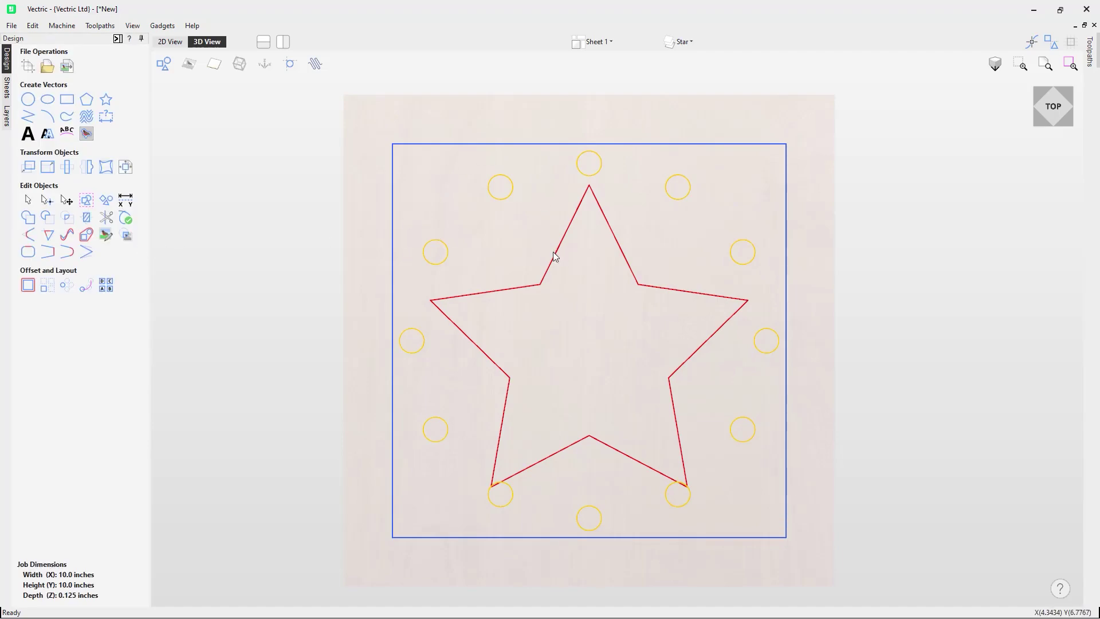
Offset the yellow circle above the star outwards by 0.25 inches with Select new enabled, and clear the selection
left_click(7, 116)
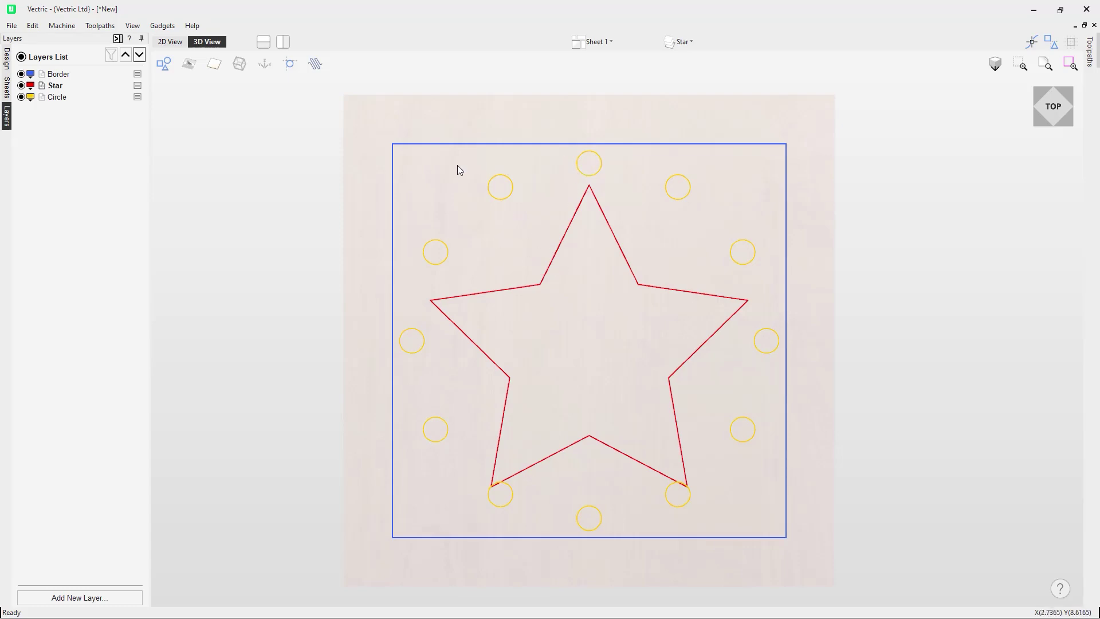
left_click(6, 69)
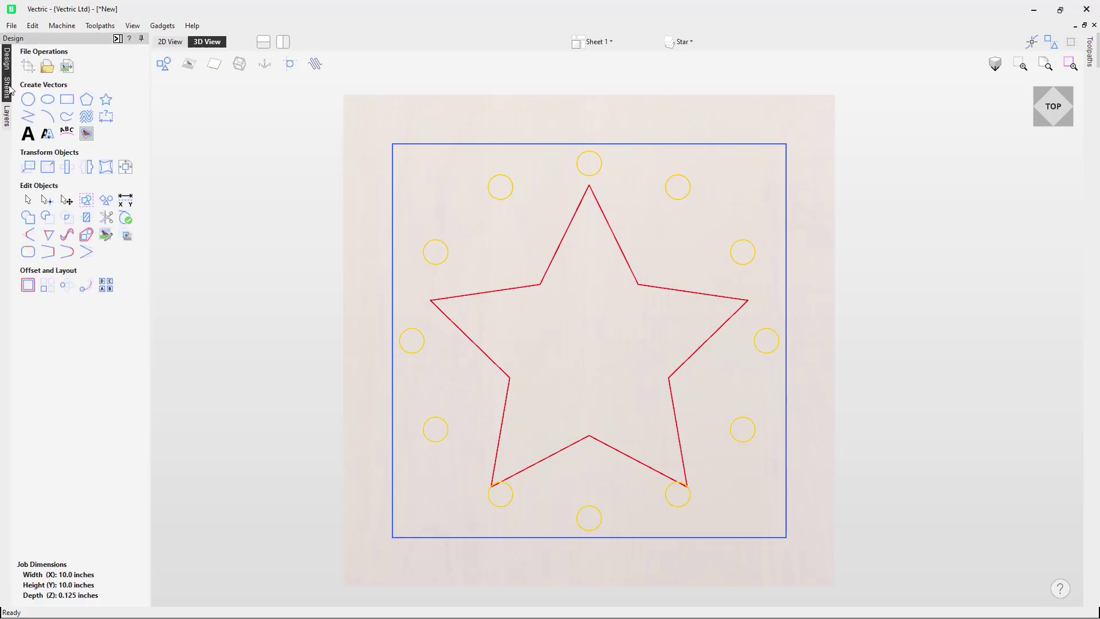
left_click(27, 285)
left_click(600, 169)
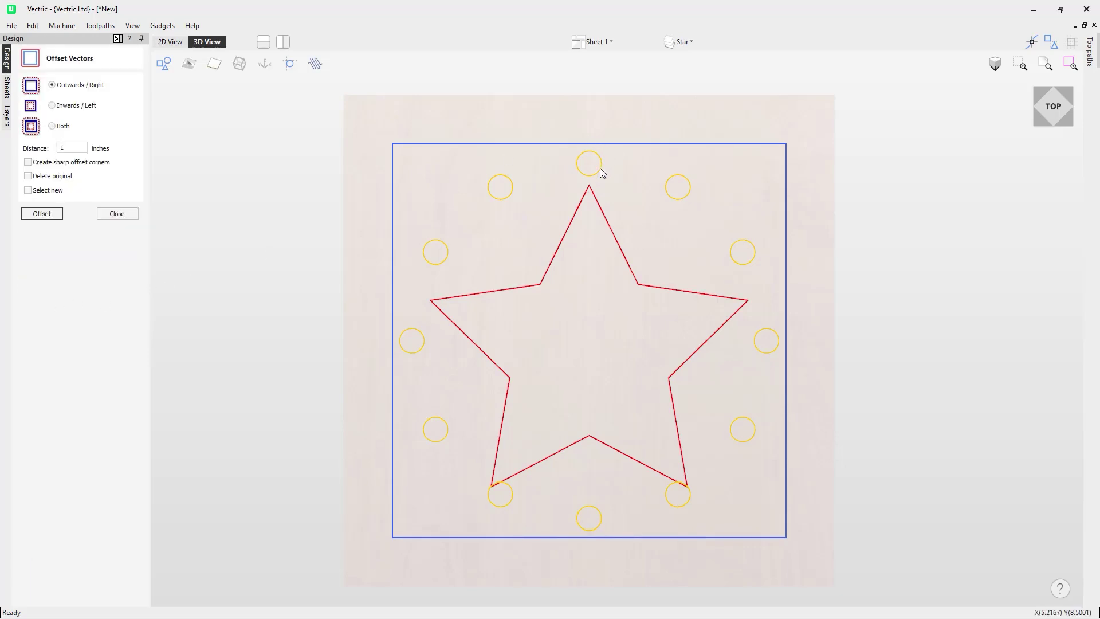
double_click(81, 149)
type("0.25")
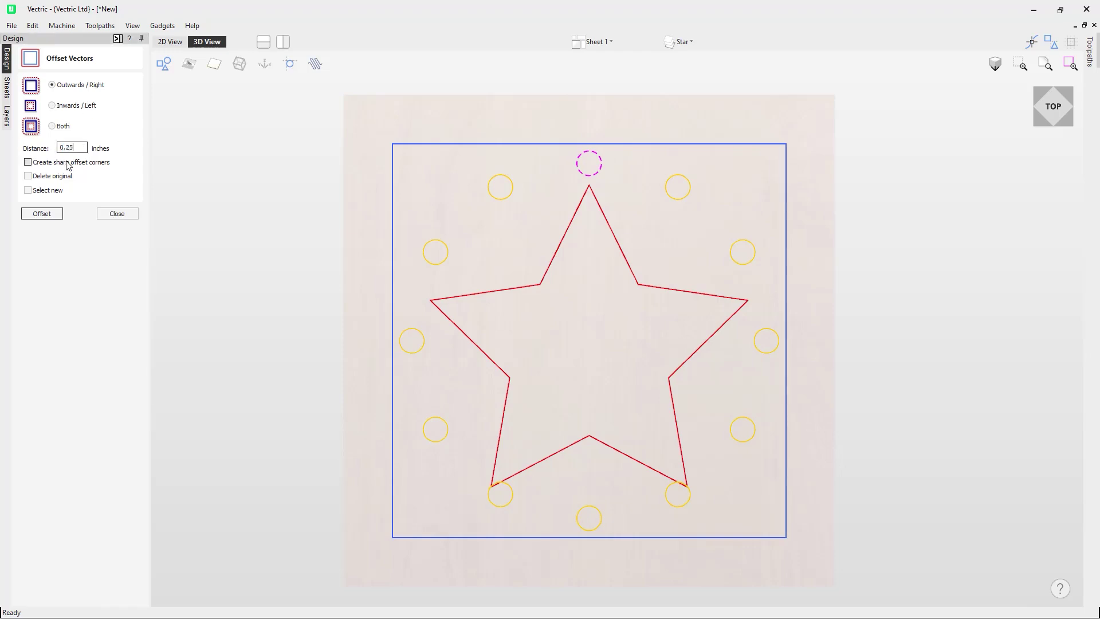
left_click(50, 191)
left_click(49, 215)
left_click(552, 192)
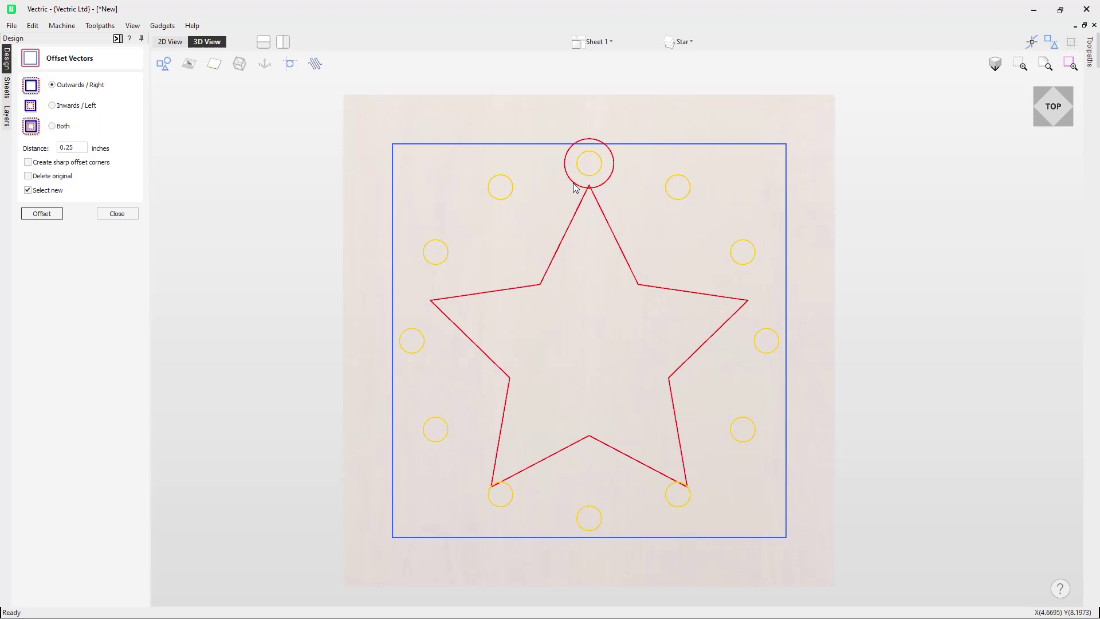
Check the original yellow circle inside its offset by selecting it, then deselect it and close Offset Vectors
left_click(592, 174)
left_click(594, 178)
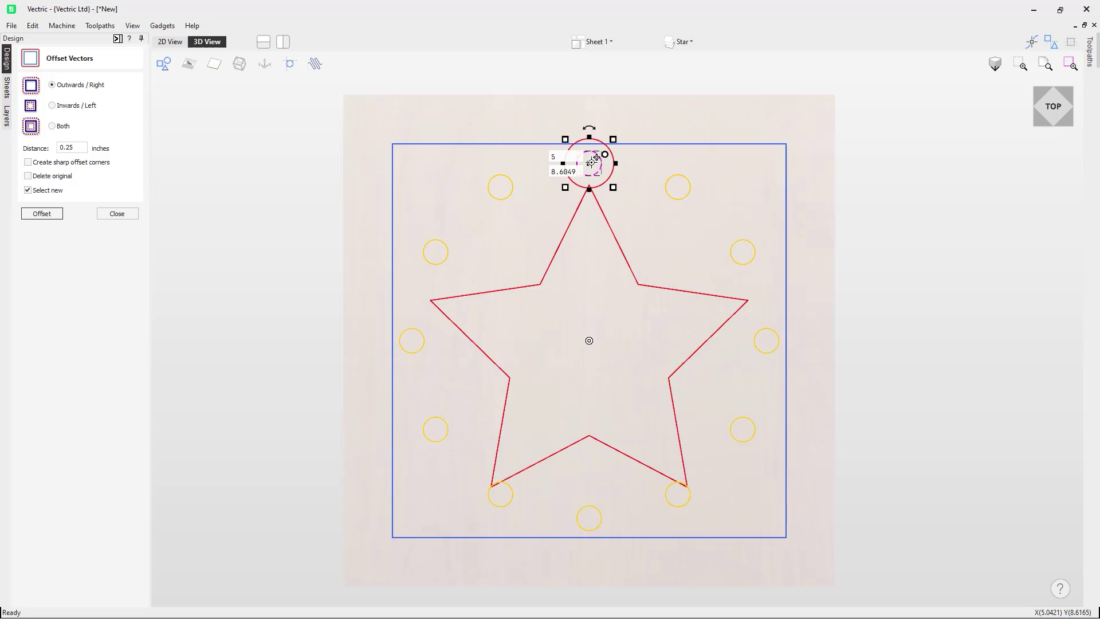
left_click_drag(594, 161, 590, 162)
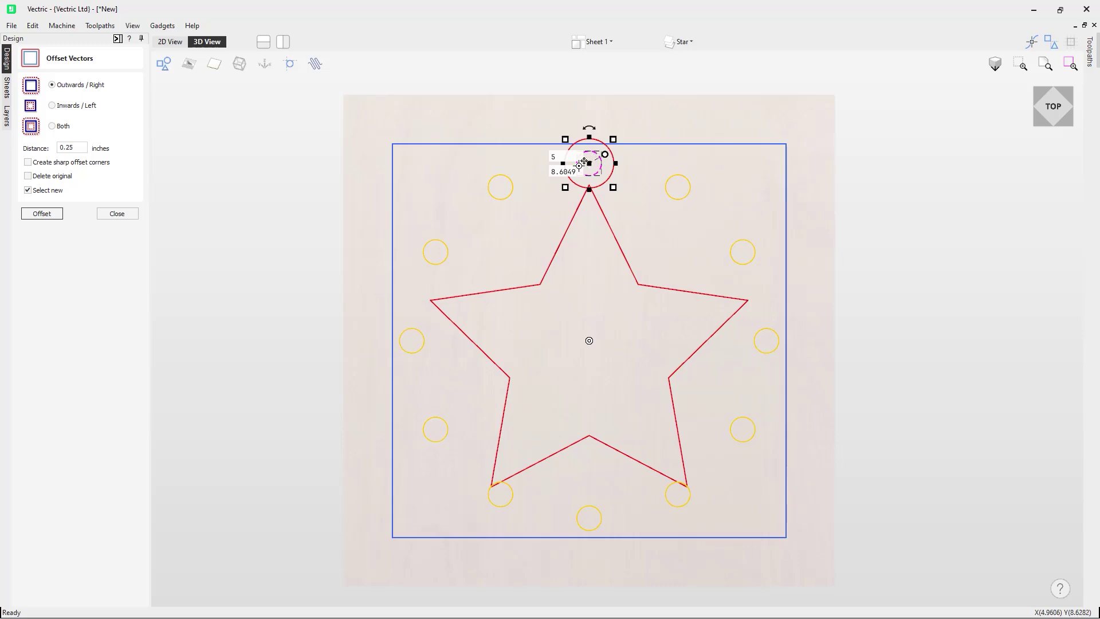
left_click(445, 177)
left_click(117, 214)
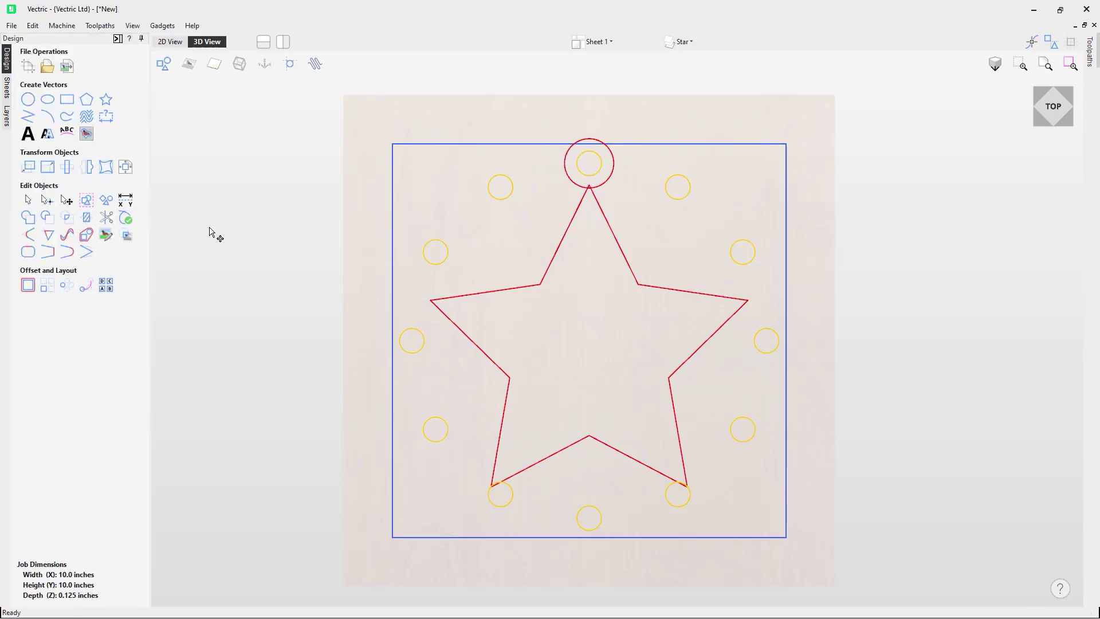
Make Circle the active layer and move it above Star in the layers list
left_click(7, 116)
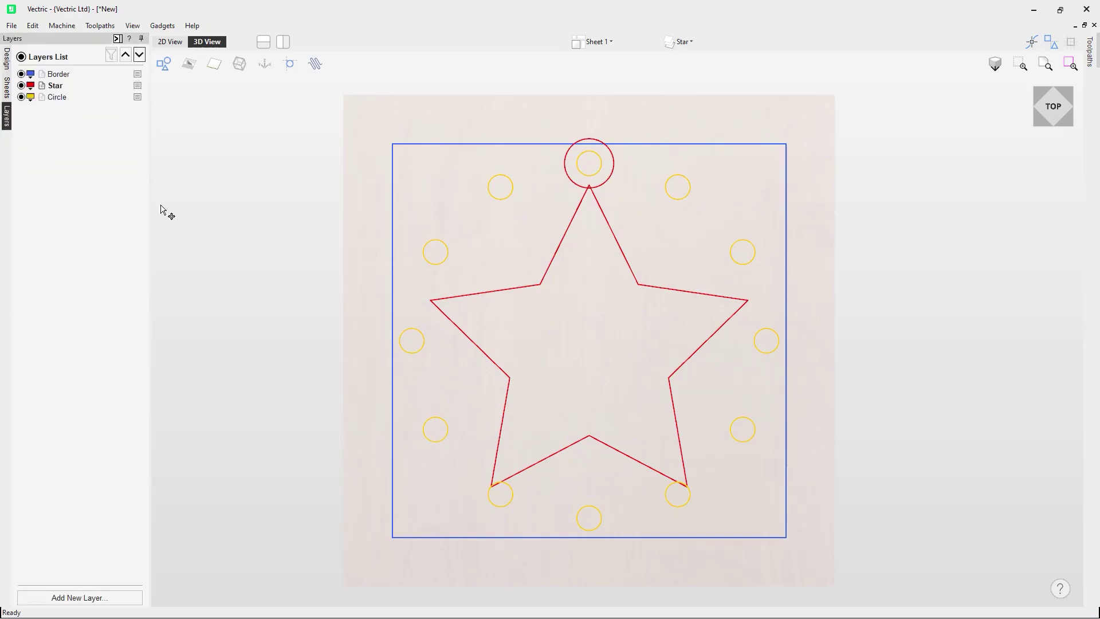
left_click(62, 98)
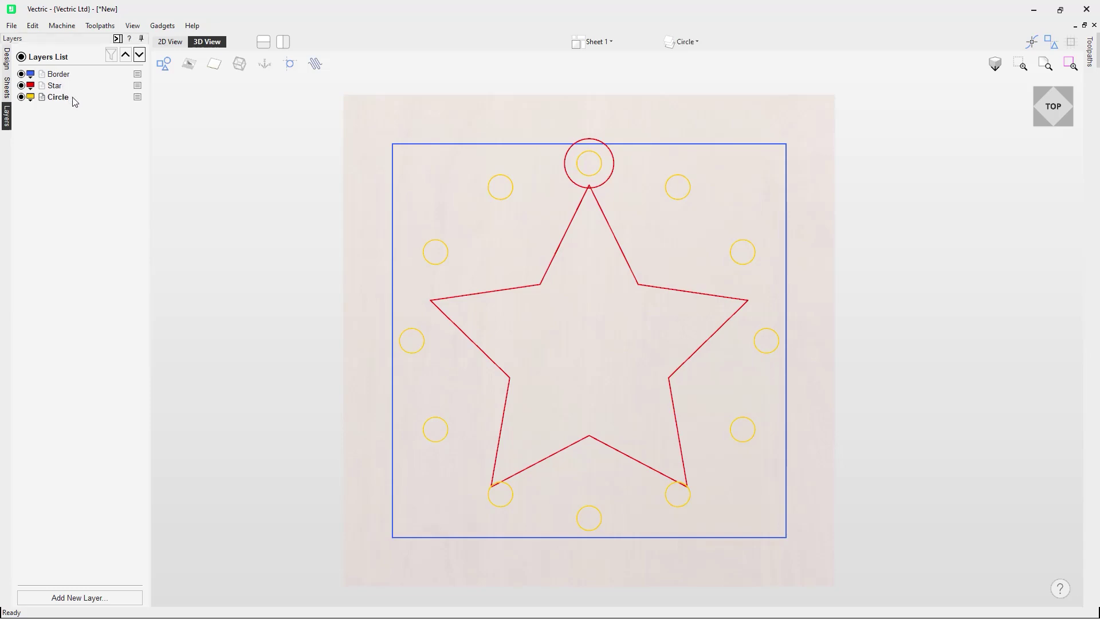
left_click(125, 55)
left_click(139, 55)
left_click(125, 55)
left_click(139, 54)
left_click_drag(64, 99, 69, 84)
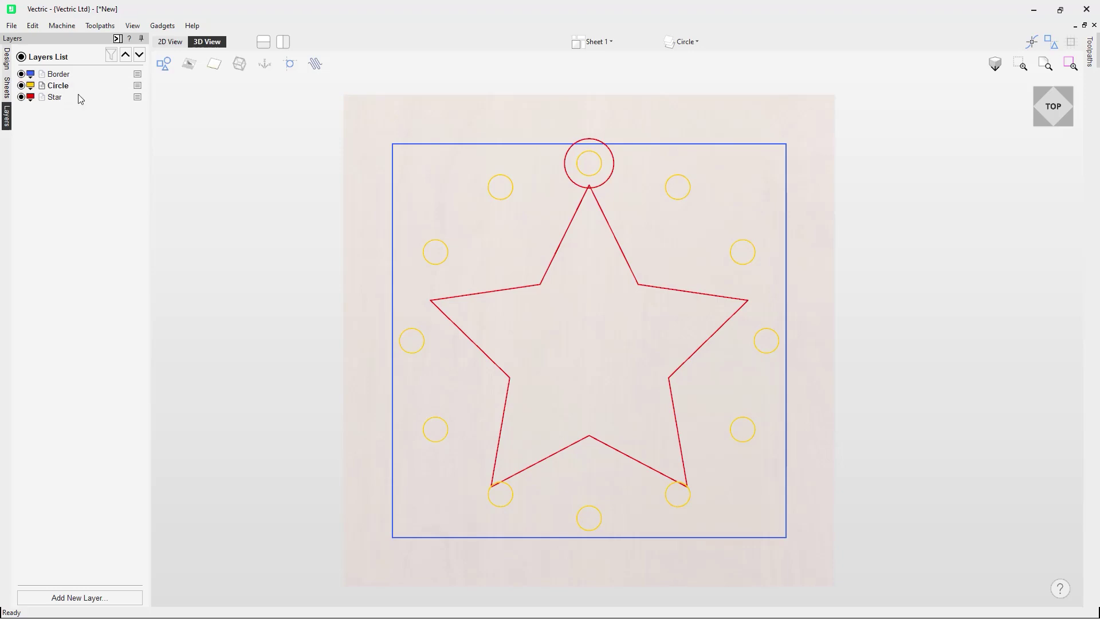
Examine the layer order in the active-layer selector above the drawing and close it
left_click(688, 42)
mouse_move(732, 77)
left_mouse_down()
mouse_move(725, 97)
mouse_move(726, 71)
left_mouse_up()
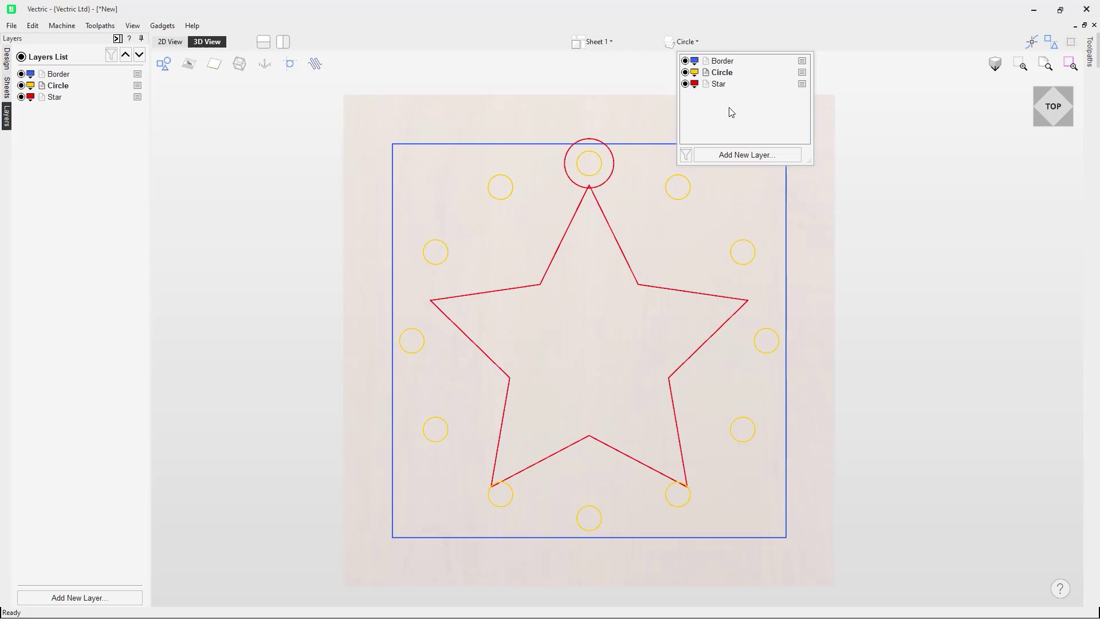
left_click(186, 172)
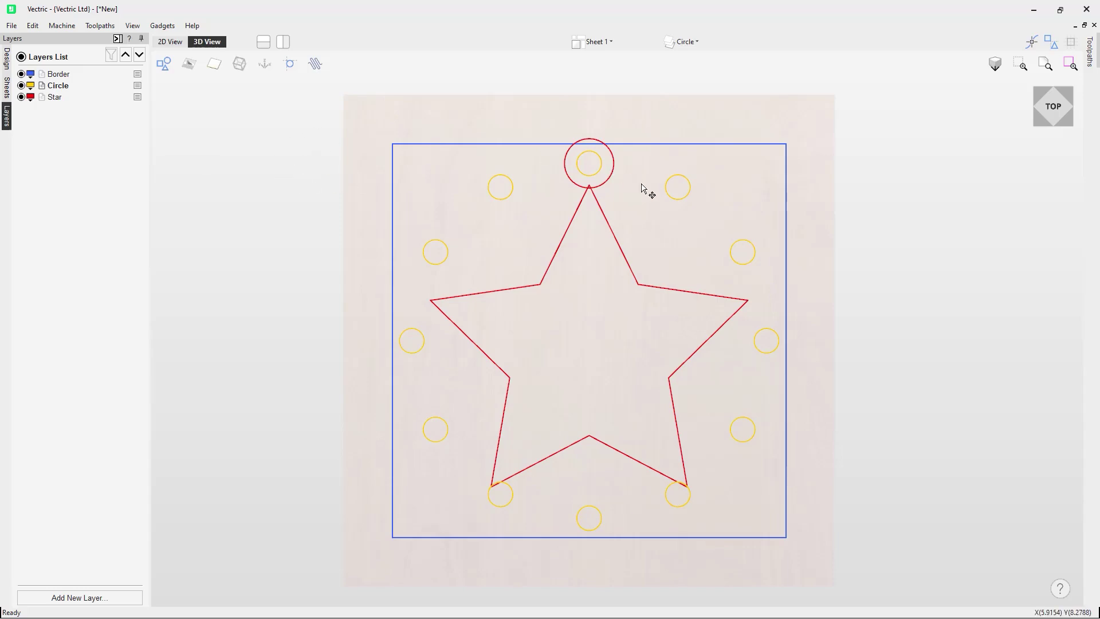
Group the border, the star, the two concentric circles and the adjacent yellow circle while Circle is the active layer
left_click_drag(706, 210, 554, 138)
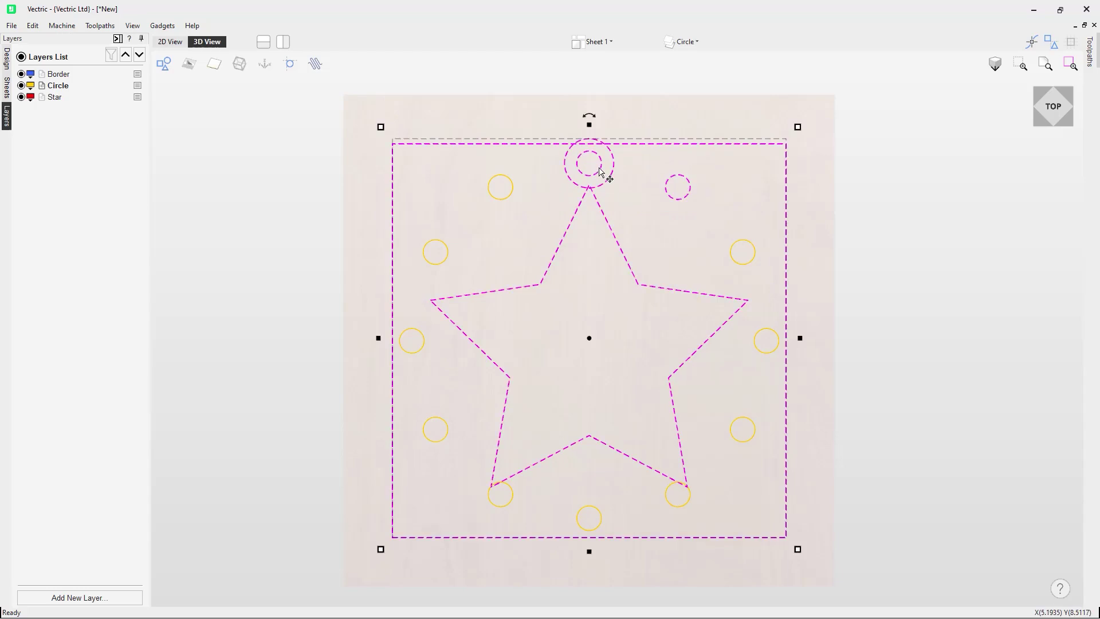
right_click(600, 171)
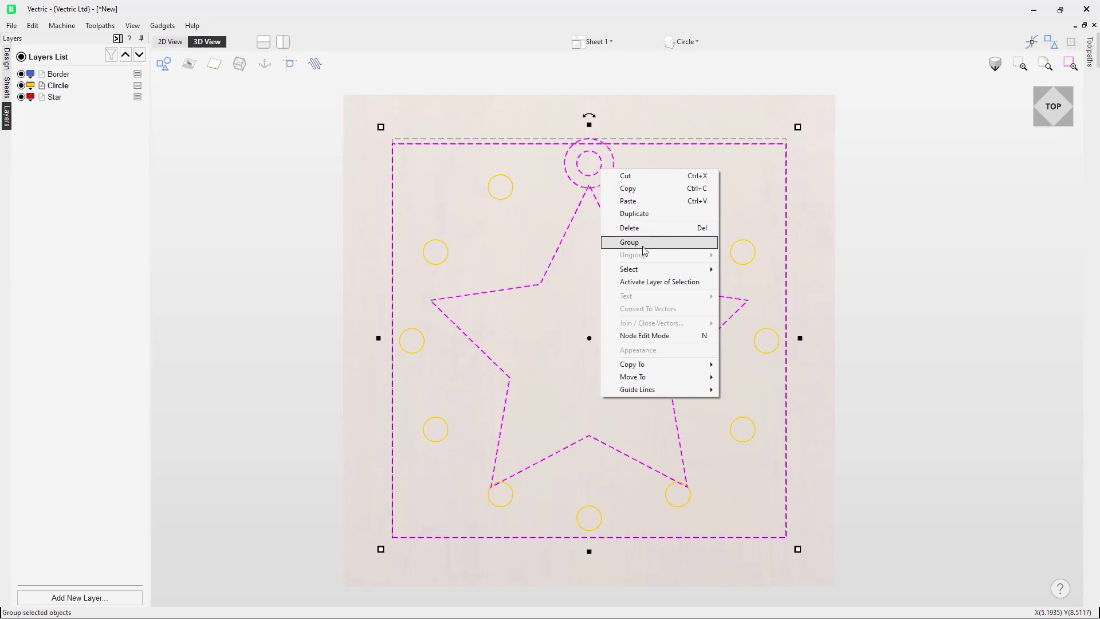
left_click(658, 242)
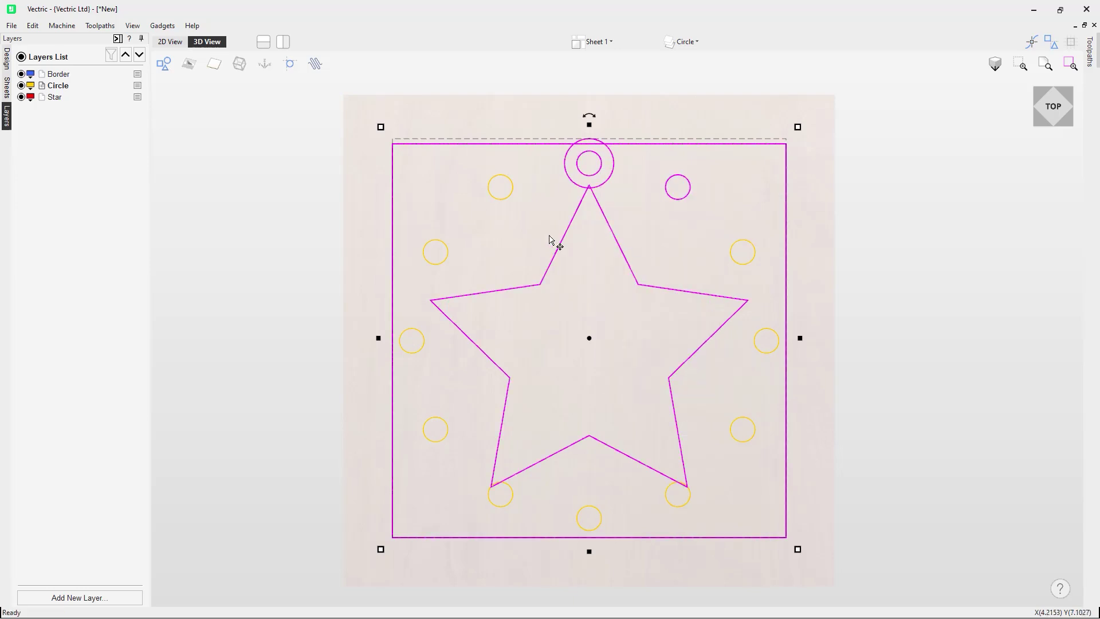
left_click(541, 241)
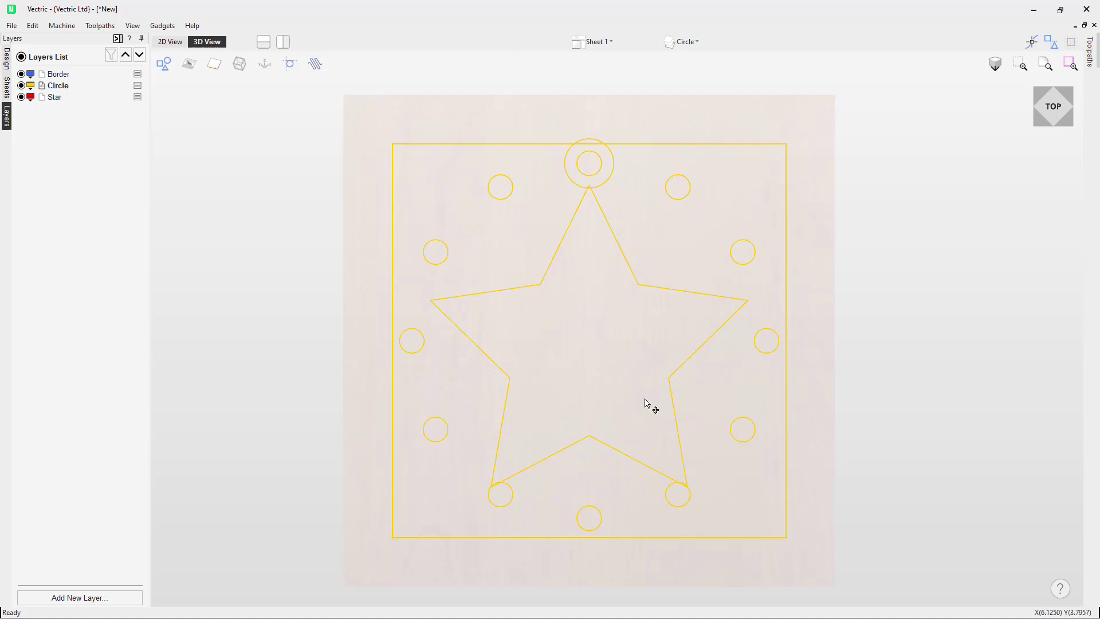
Ungroup the border, star and circles back onto their original object layers and deselect them
left_click(605, 186)
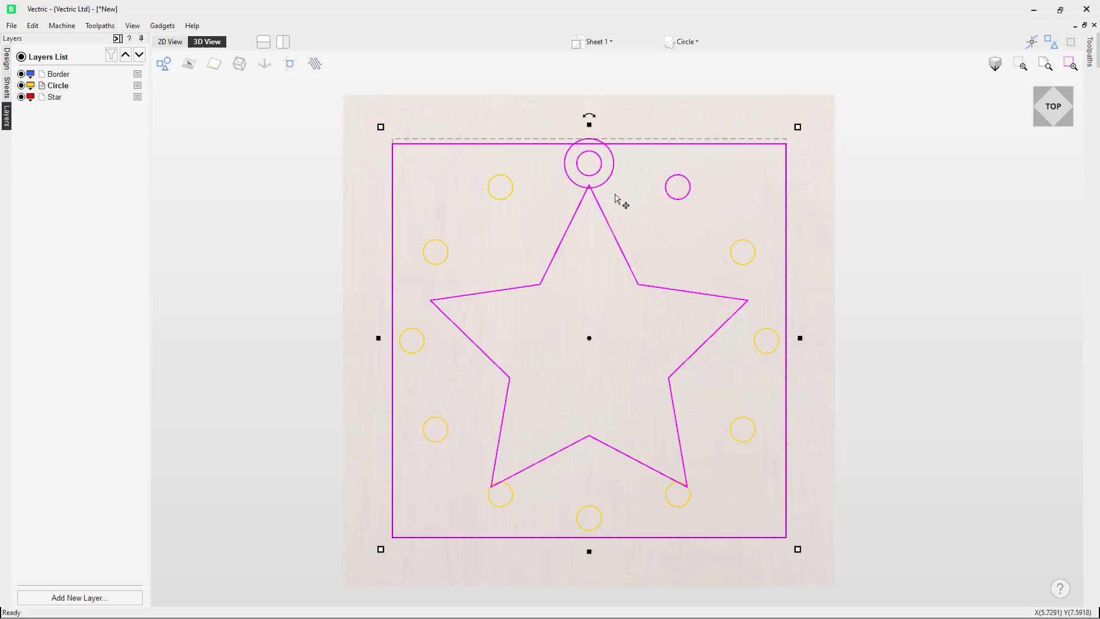
right_click(600, 173)
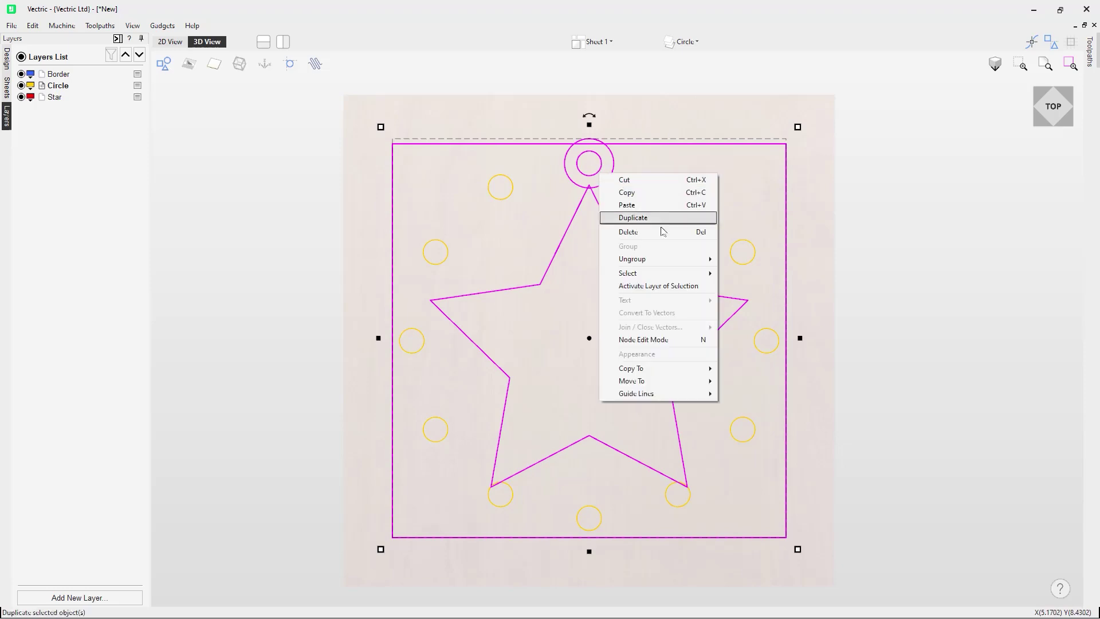
mouse_move(684, 259)
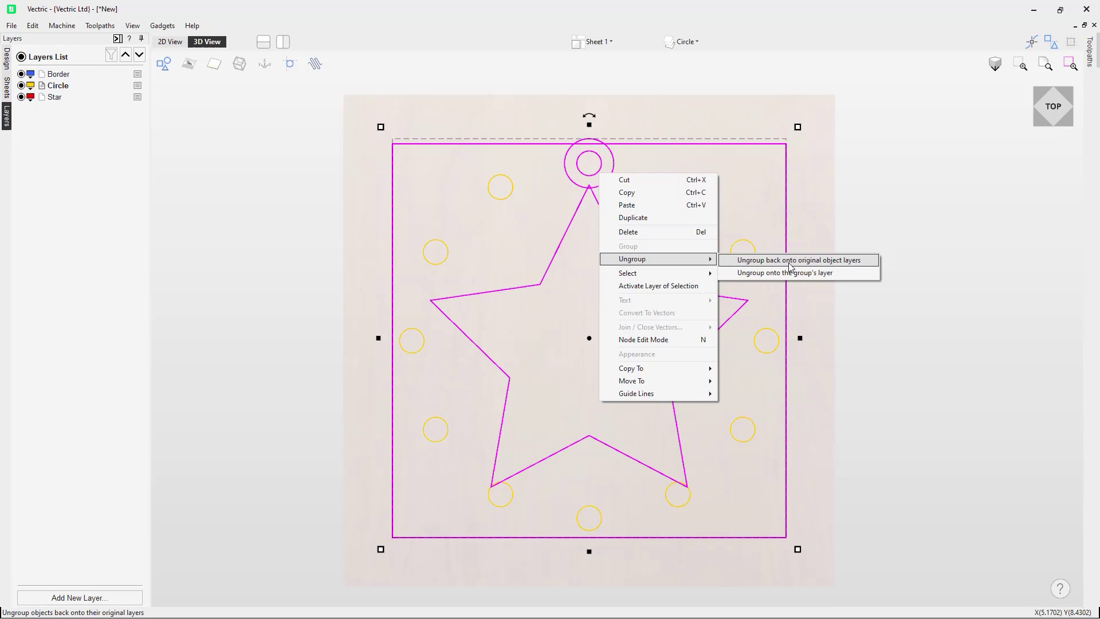
left_click(789, 265)
left_click(710, 225)
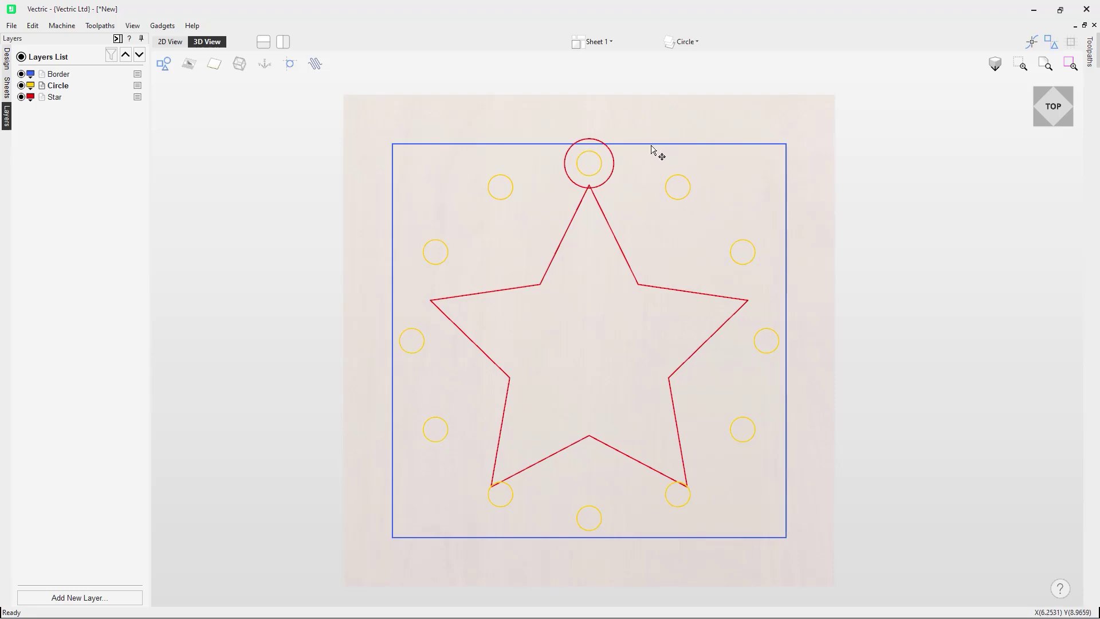
Select the small yellow circle above the star and open the Circle layer's name for editing
left_click(599, 173)
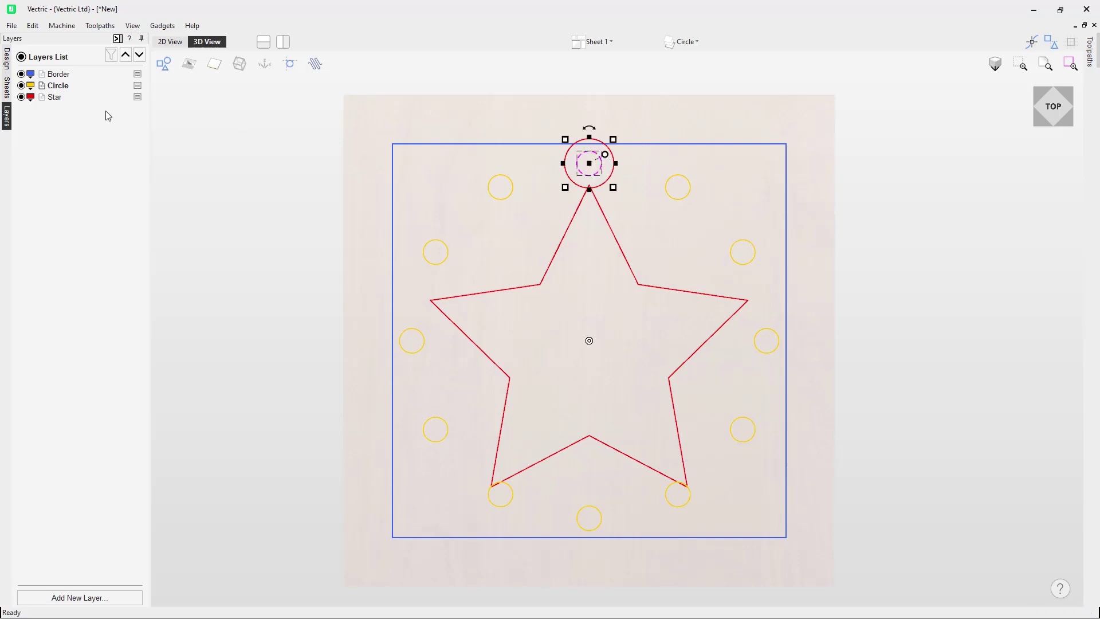
double_click(63, 86)
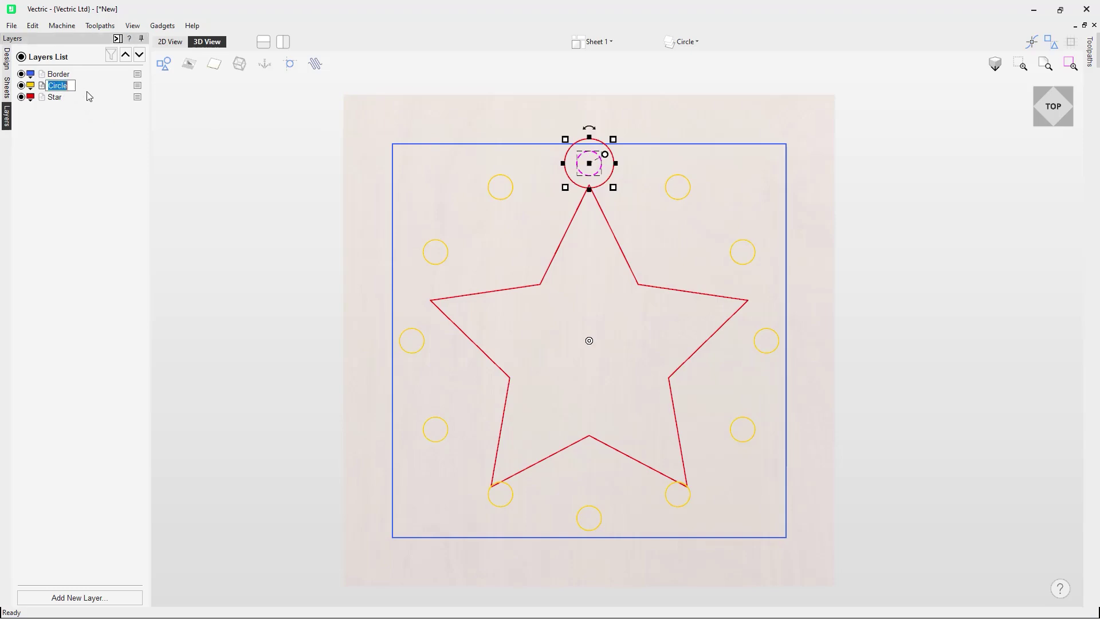
key("Return")
Delete the Circle layer, choosing Delete data so that its vectors are removed with it
right_click(64, 92)
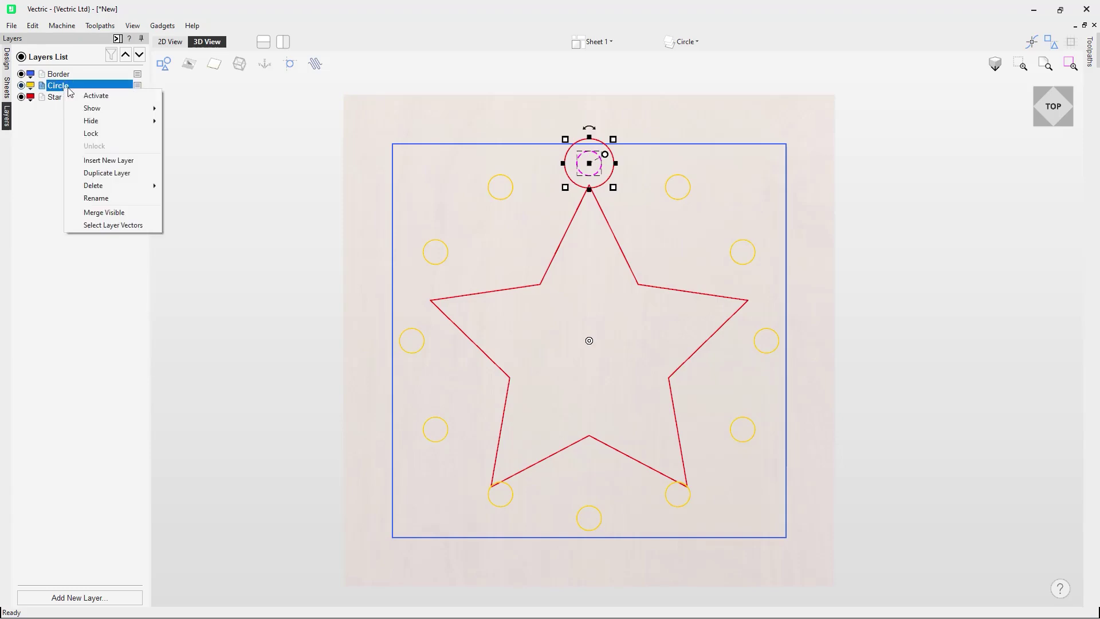
mouse_move(96, 191)
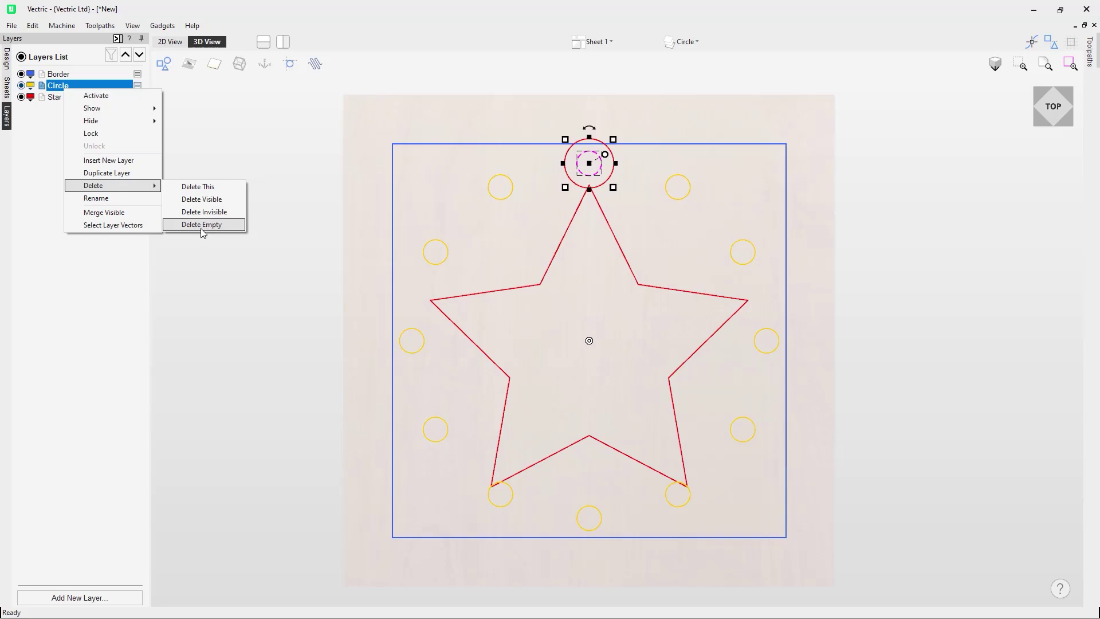
left_click(199, 192)
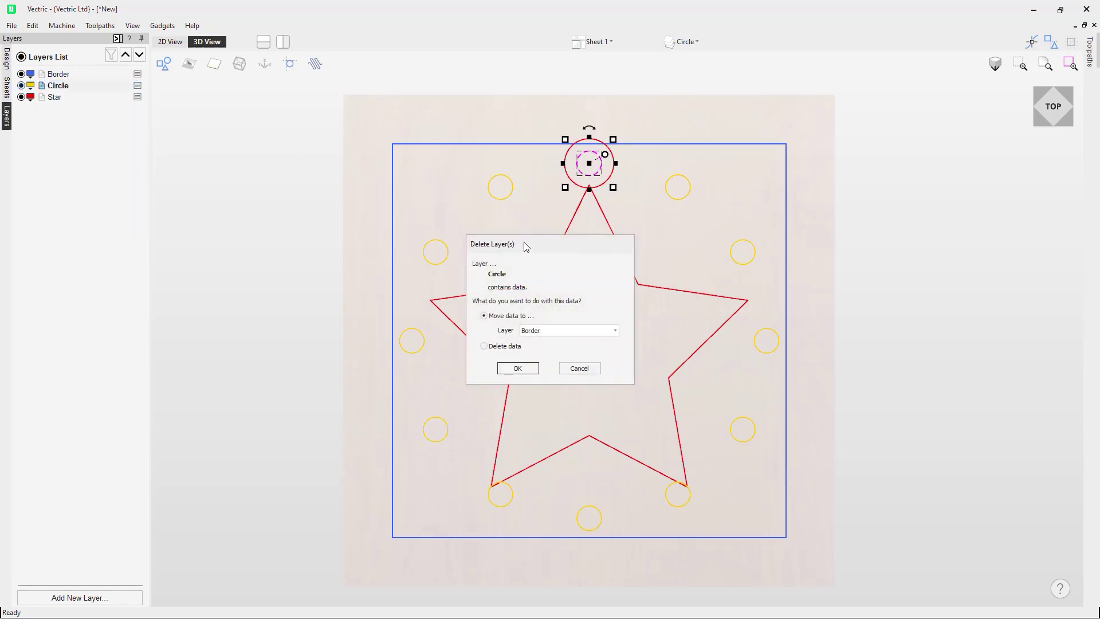
left_click_drag(526, 243, 514, 212)
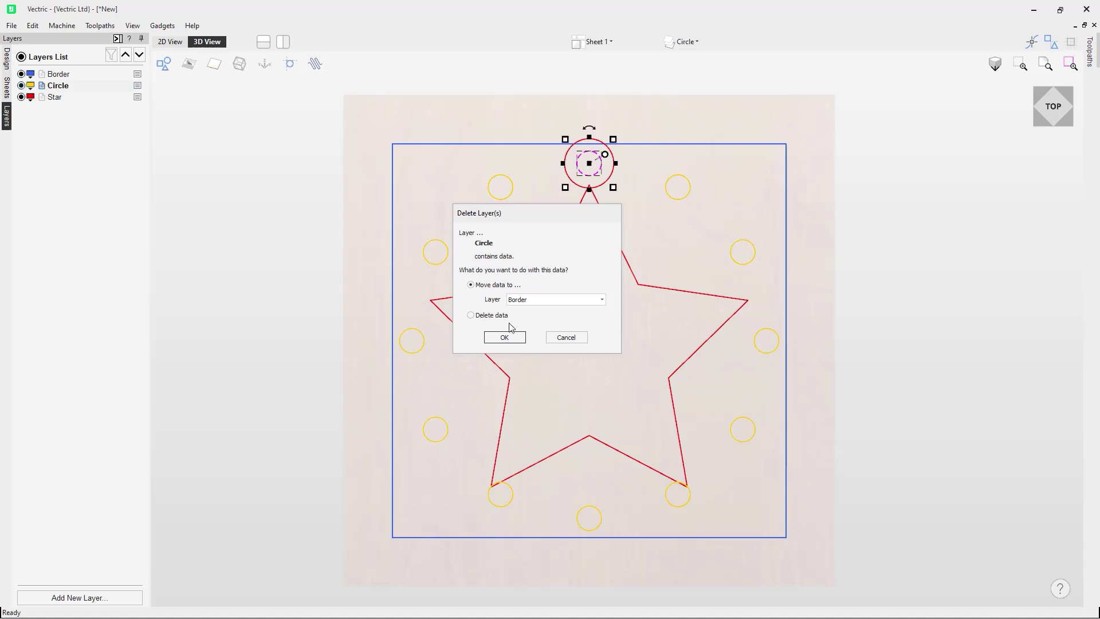
left_click(547, 301)
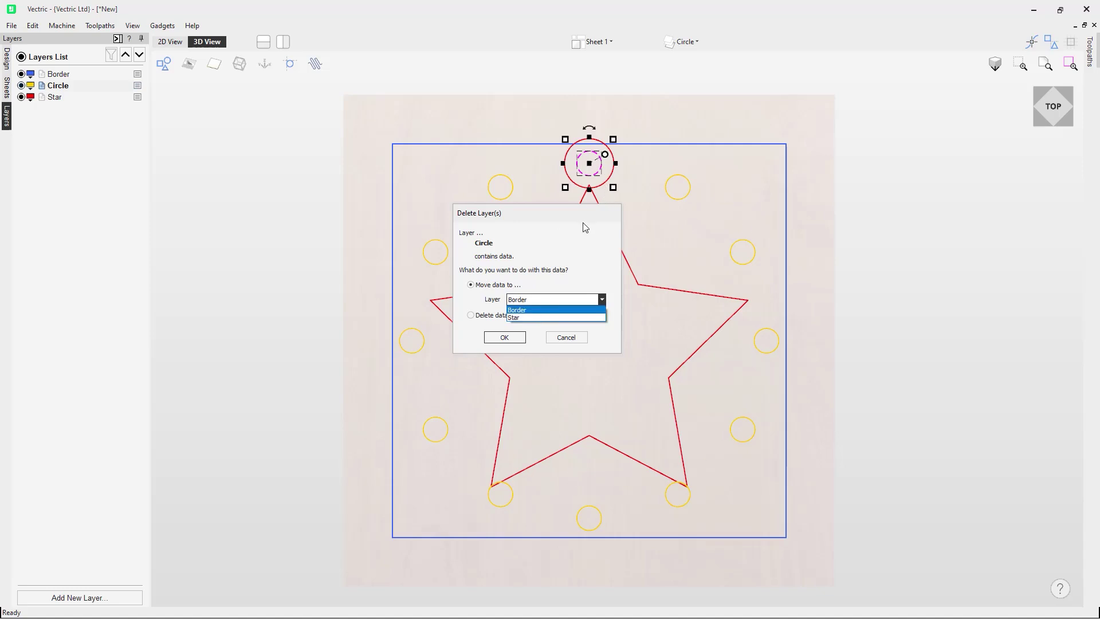
left_click(580, 271)
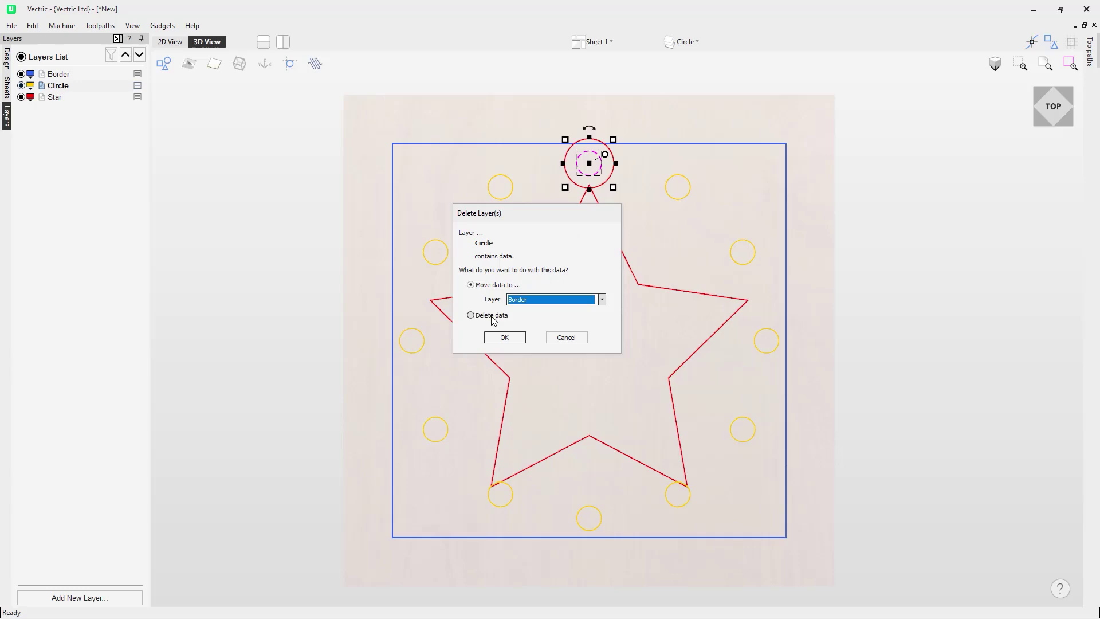
left_click(471, 315)
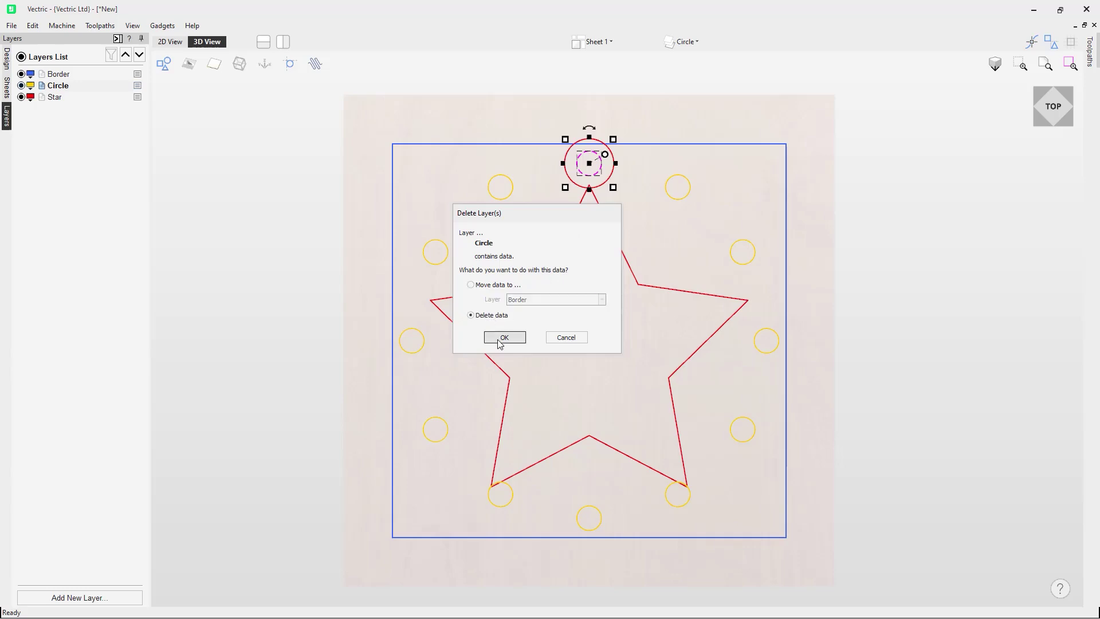
left_click(504, 337)
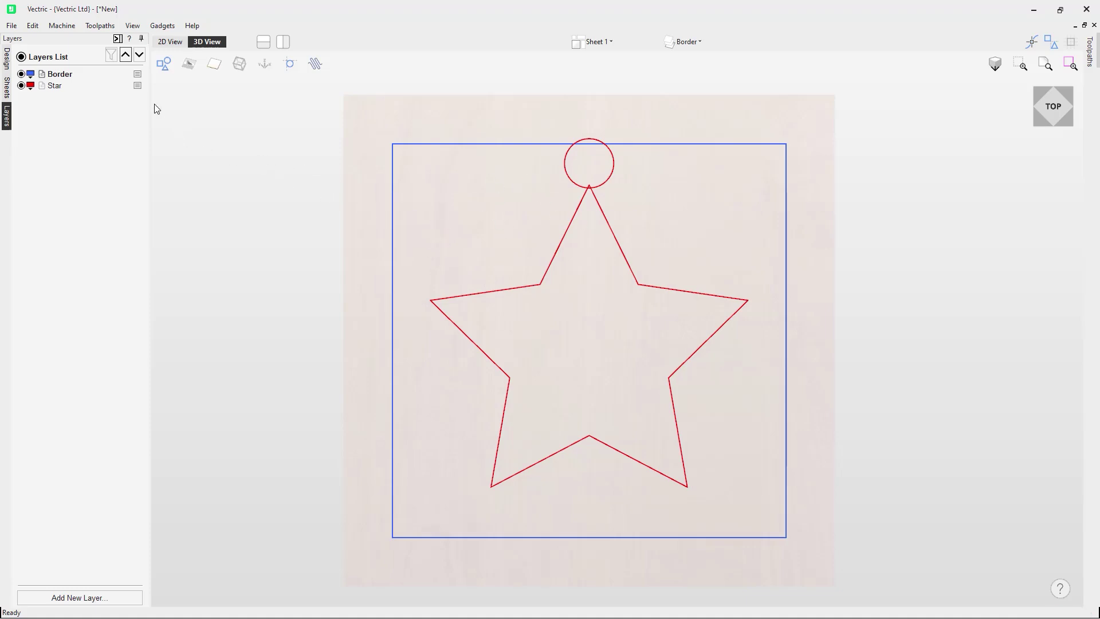
Make Star the active layer
left_click(138, 77)
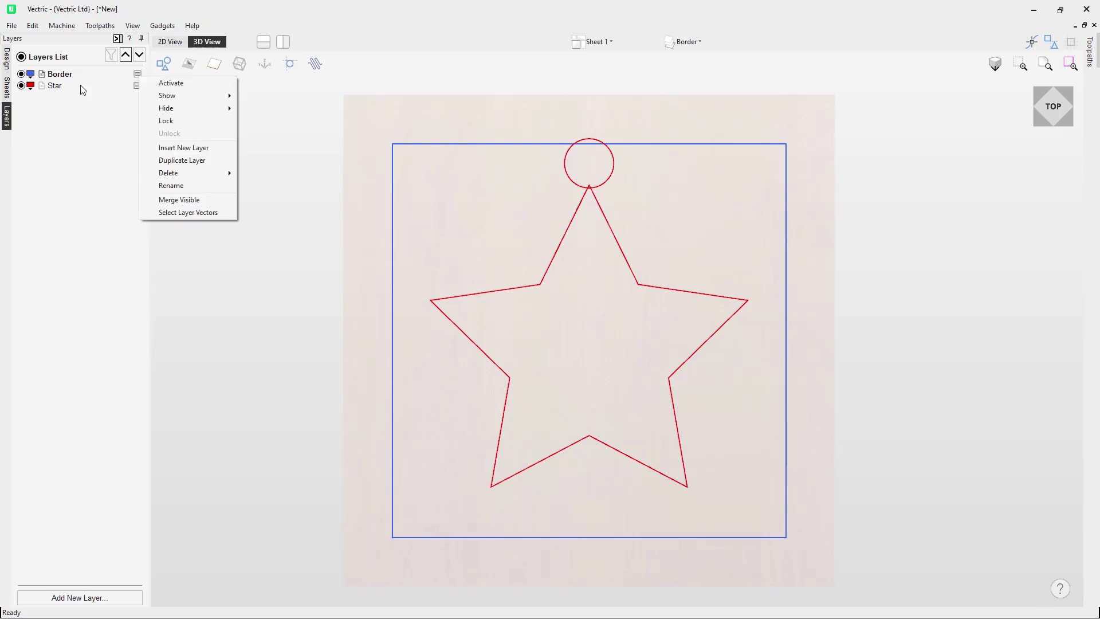
left_click(129, 87)
left_click(137, 87)
left_click(150, 93)
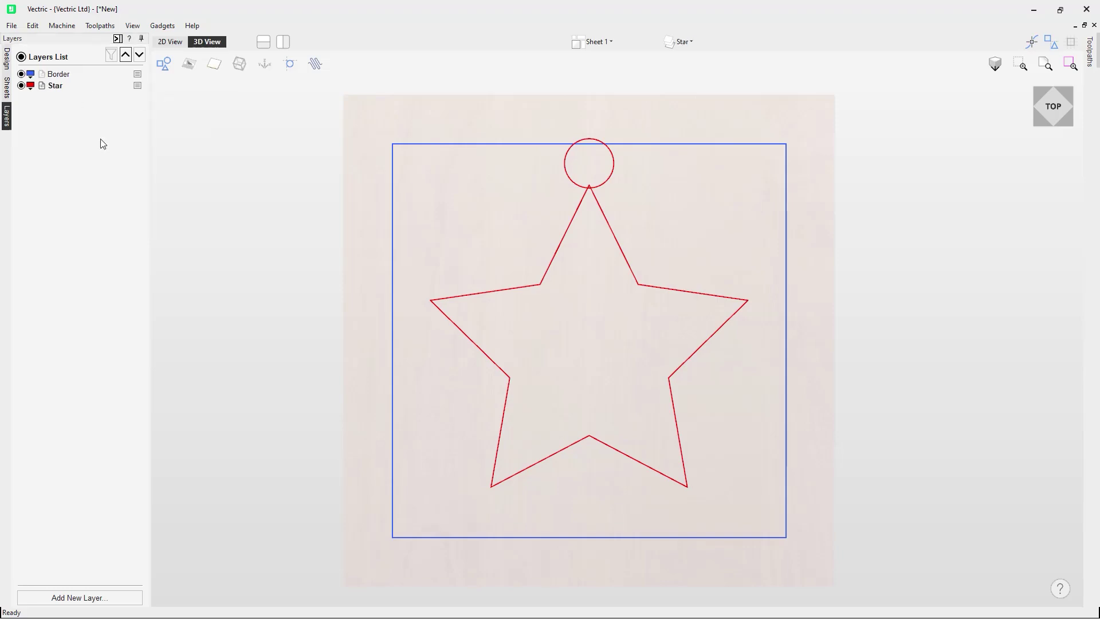
Apply Show This to the Star layer, hide the layer and bring it back with Show This
left_click(137, 86)
mouse_move(181, 108)
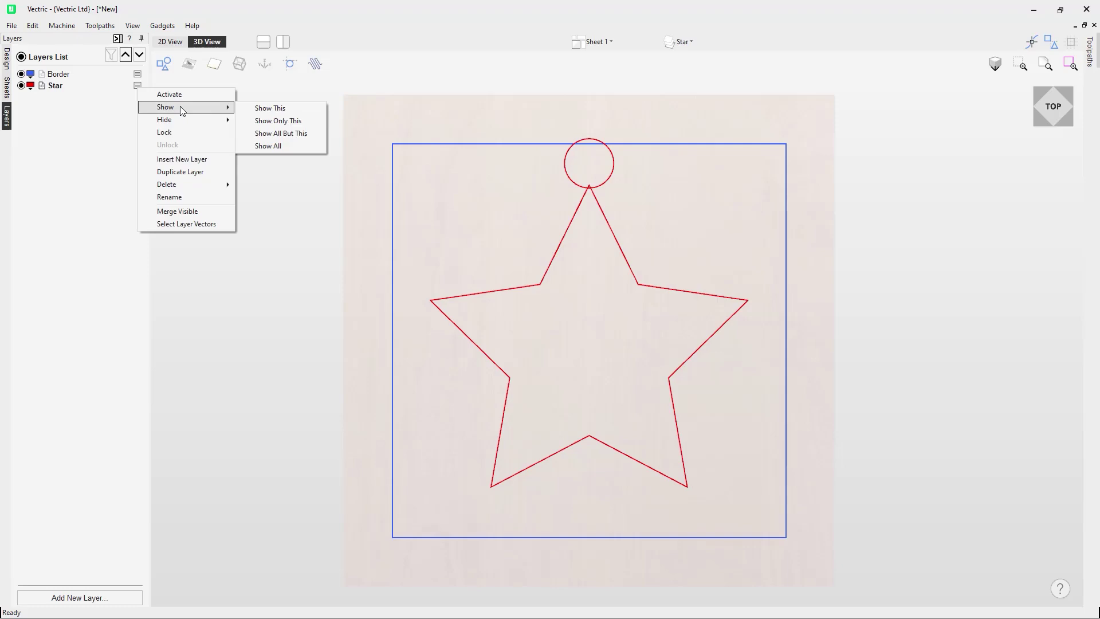
left_click(275, 113)
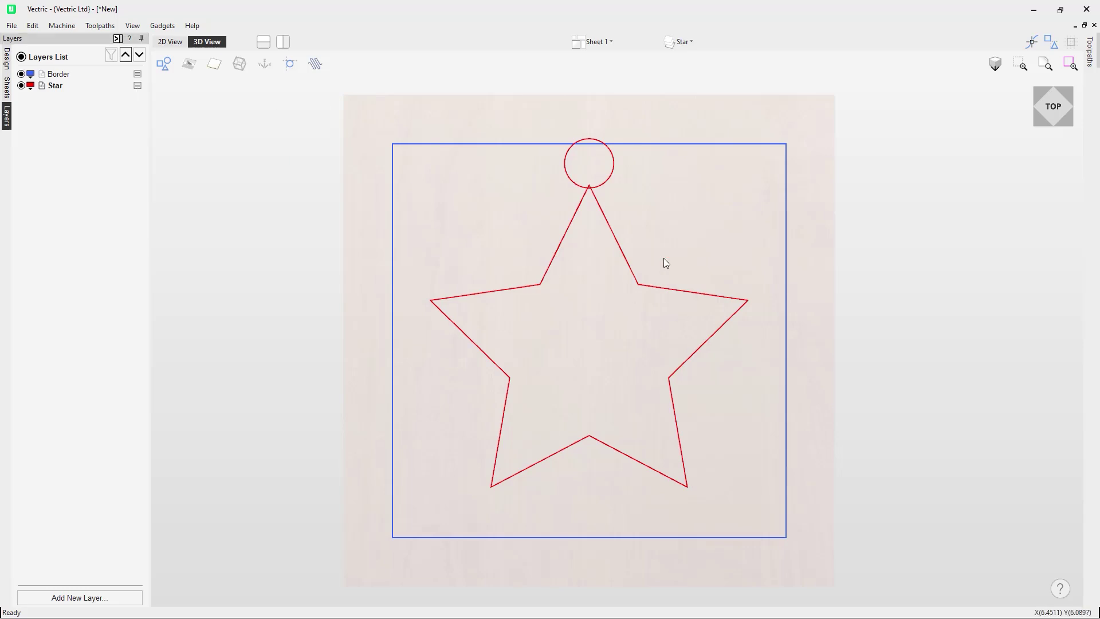
left_click(20, 85)
right_click(140, 88)
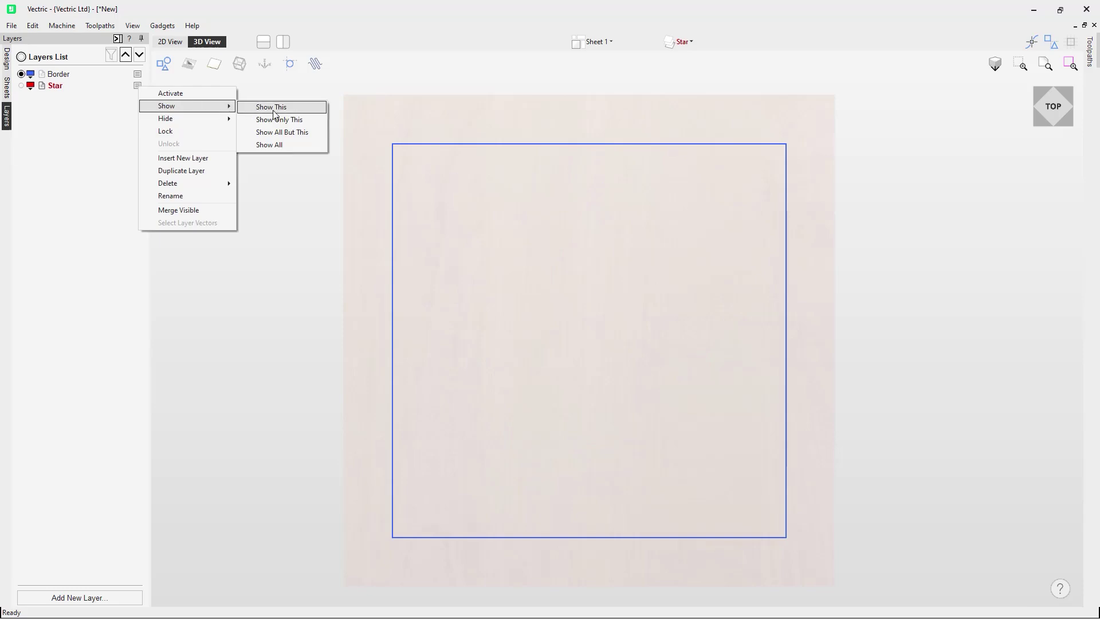
left_click(271, 105)
Show only the Star layer, hiding the Border layer
right_click(141, 93)
mouse_move(206, 111)
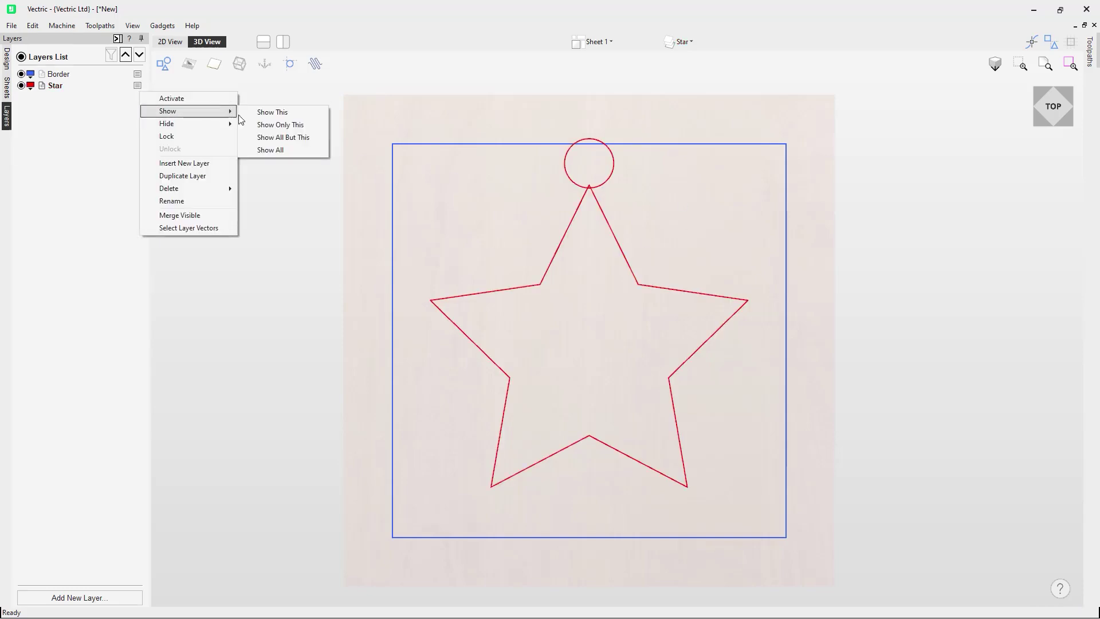
left_click(280, 126)
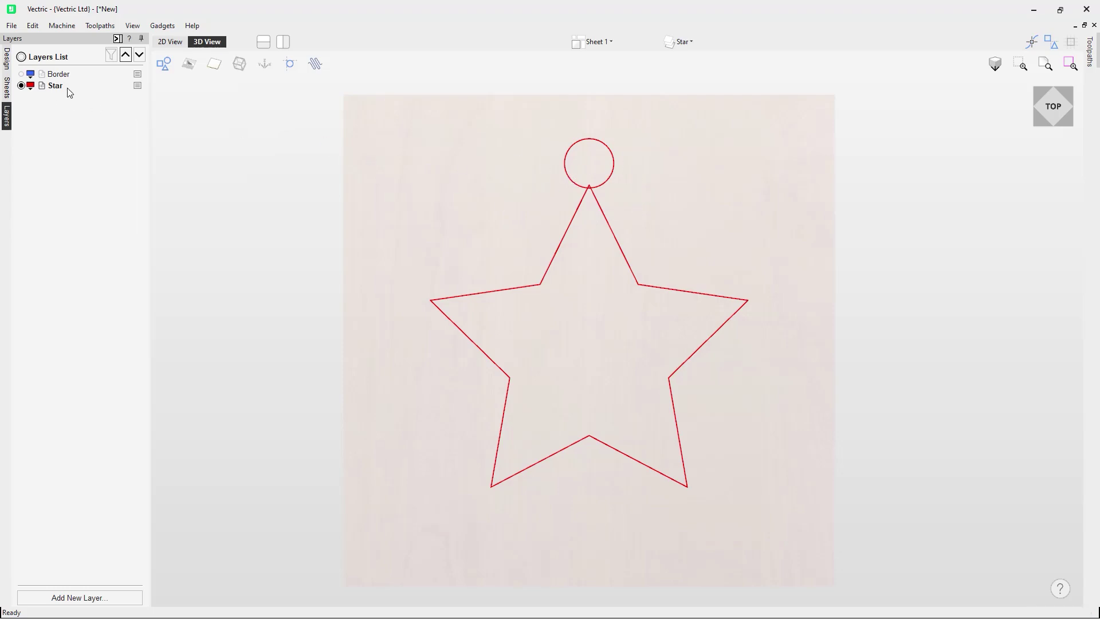
Show all layers except Star
right_click(141, 89)
mouse_move(181, 109)
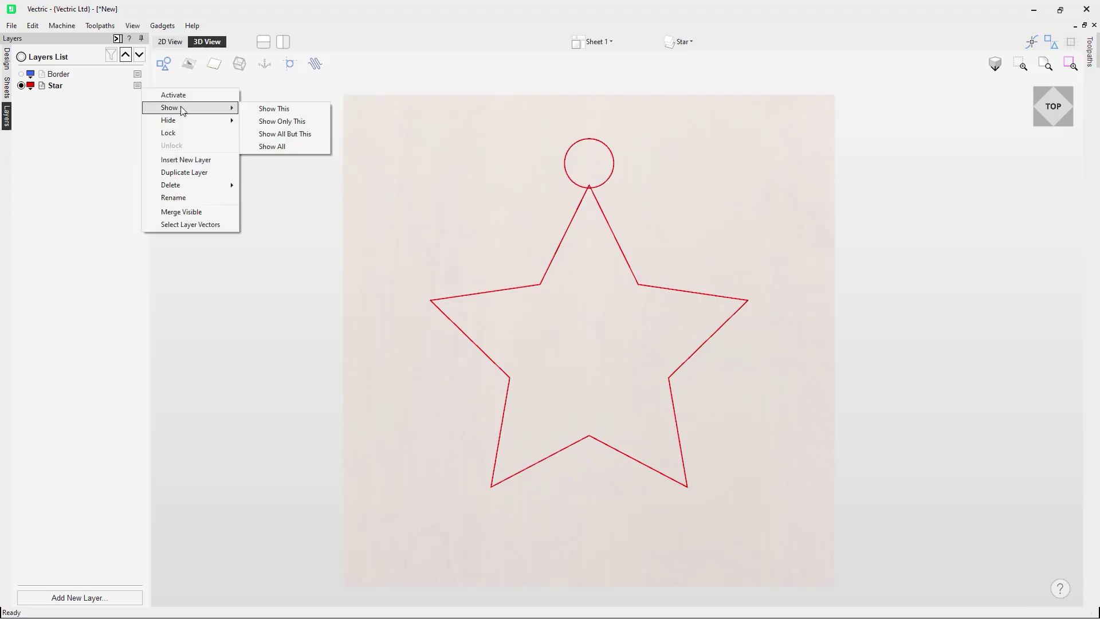
left_click(288, 137)
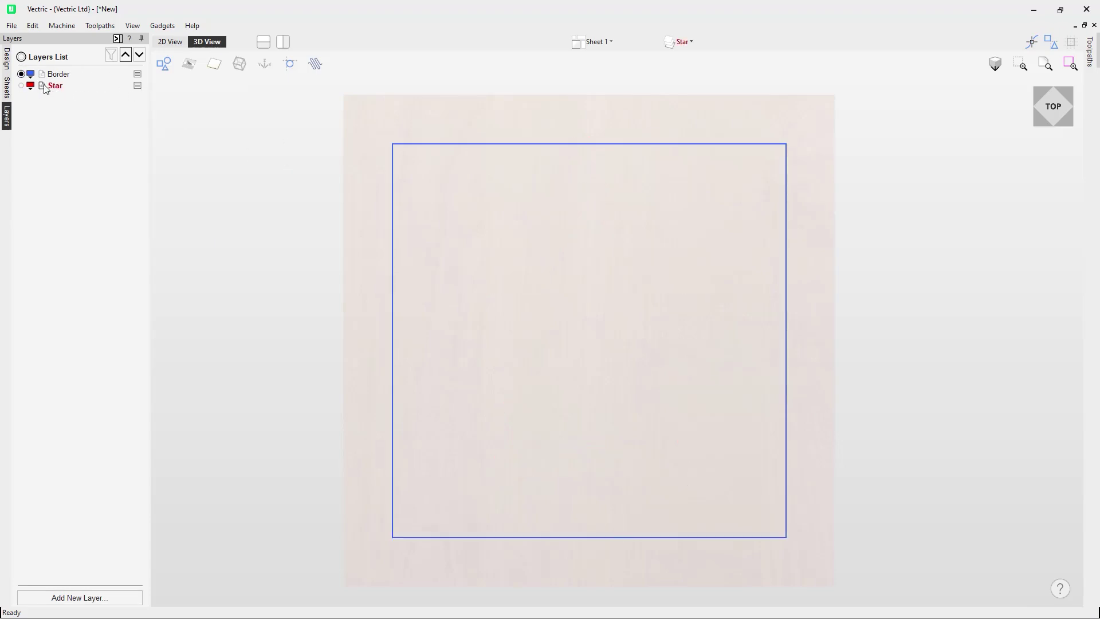
Make all layers visible using Star's Show All option
left_click(137, 86)
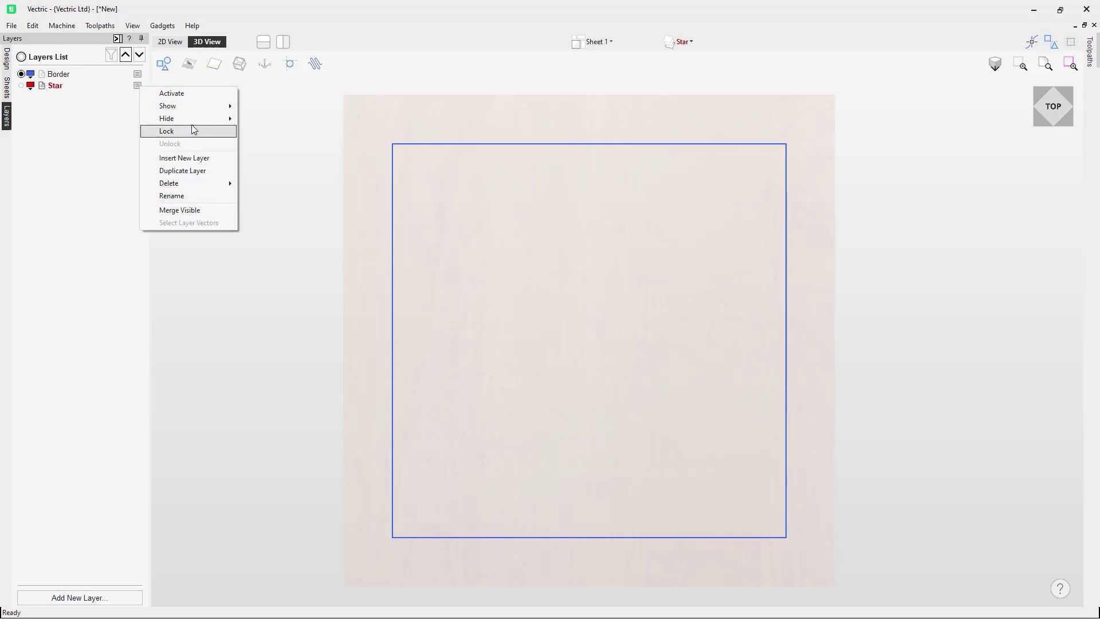
mouse_move(195, 106)
left_click(276, 144)
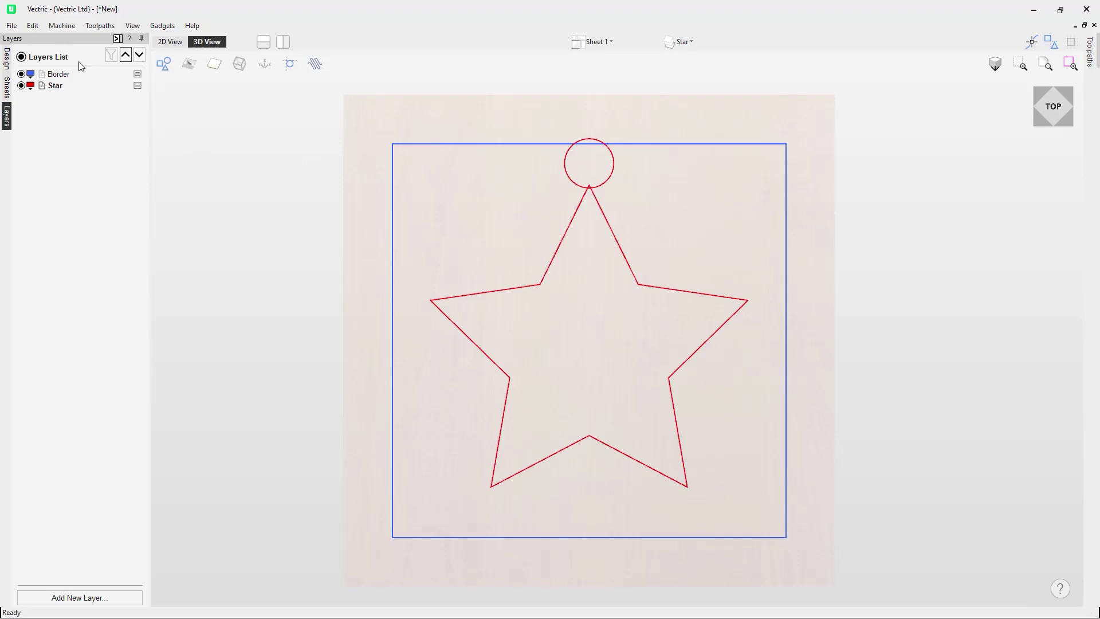
Hide just the Star layer, leaving the Border layer shown
left_click(138, 87)
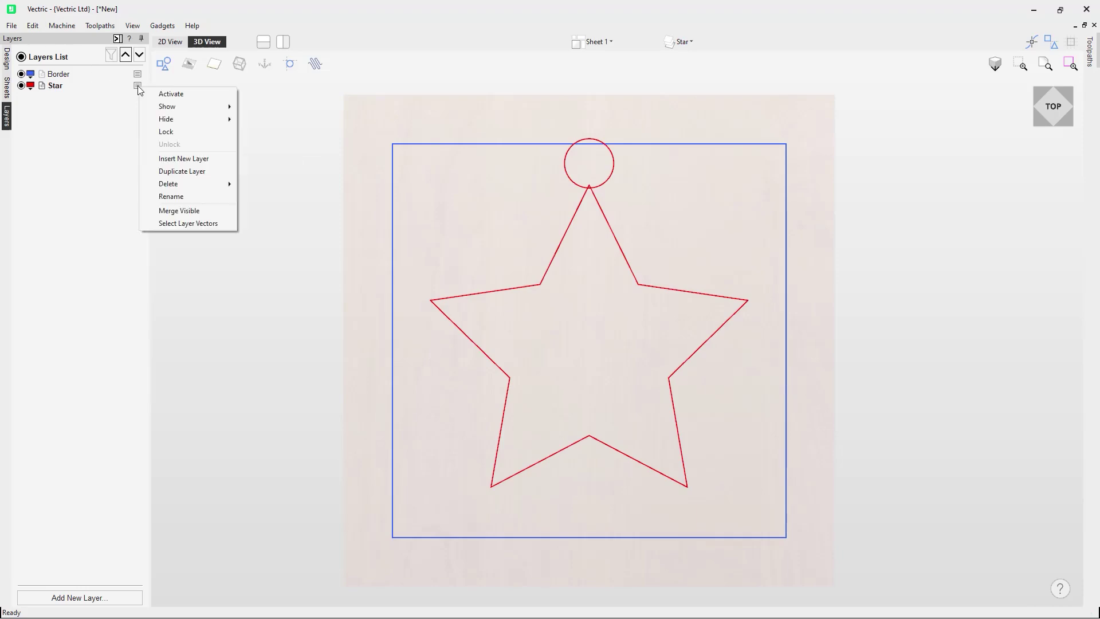
mouse_move(175, 119)
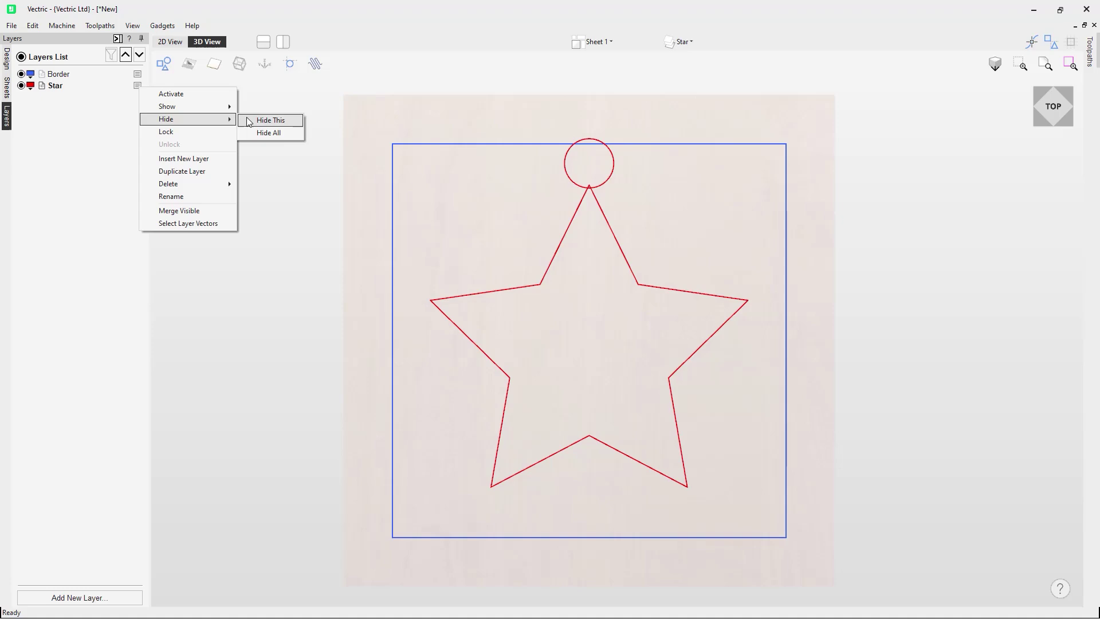
left_click(251, 120)
Hide all layers at once and restore their visibility with the master visibility toggle of the layers list
left_click(138, 86)
mouse_move(229, 119)
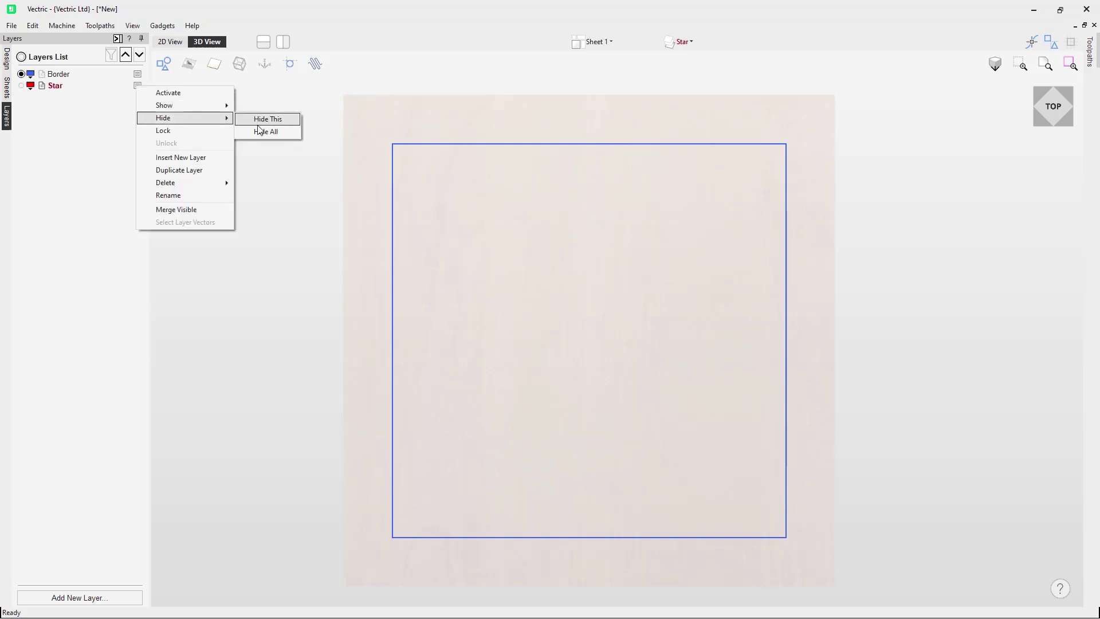
left_click(258, 132)
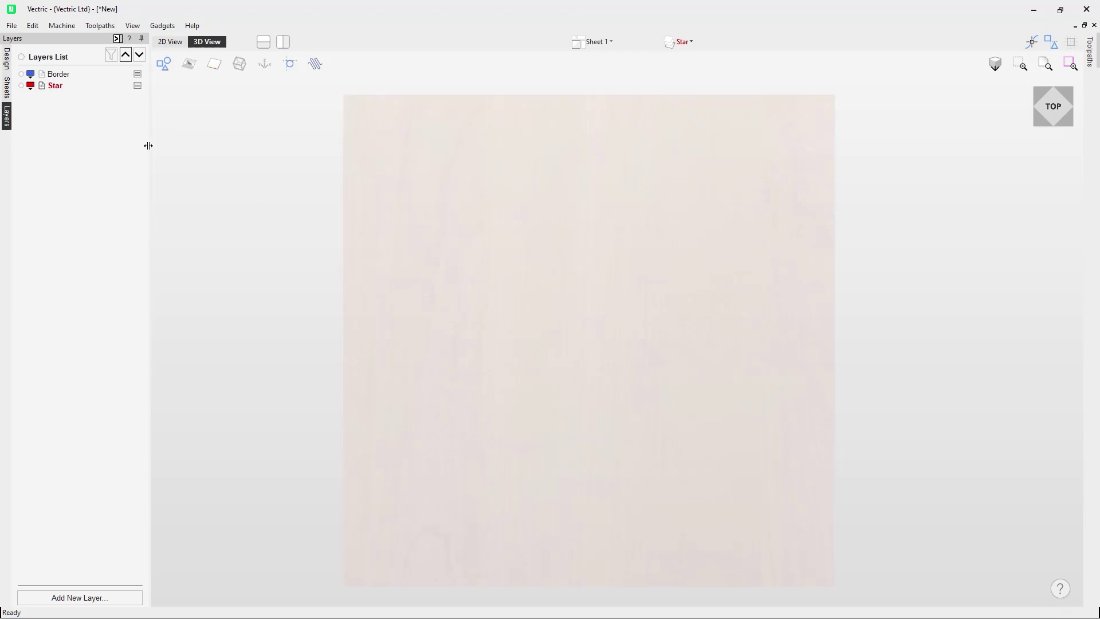
left_click(22, 57)
left_click(21, 57)
left_click(22, 57)
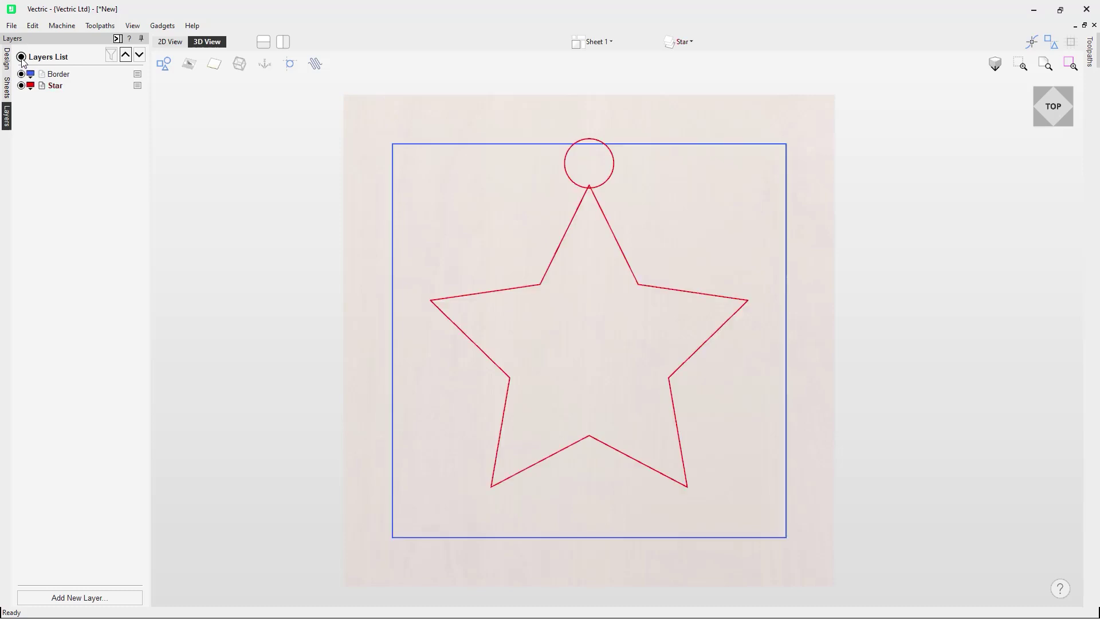
Lock the Star layer against editing and unlock it again
left_click(137, 85)
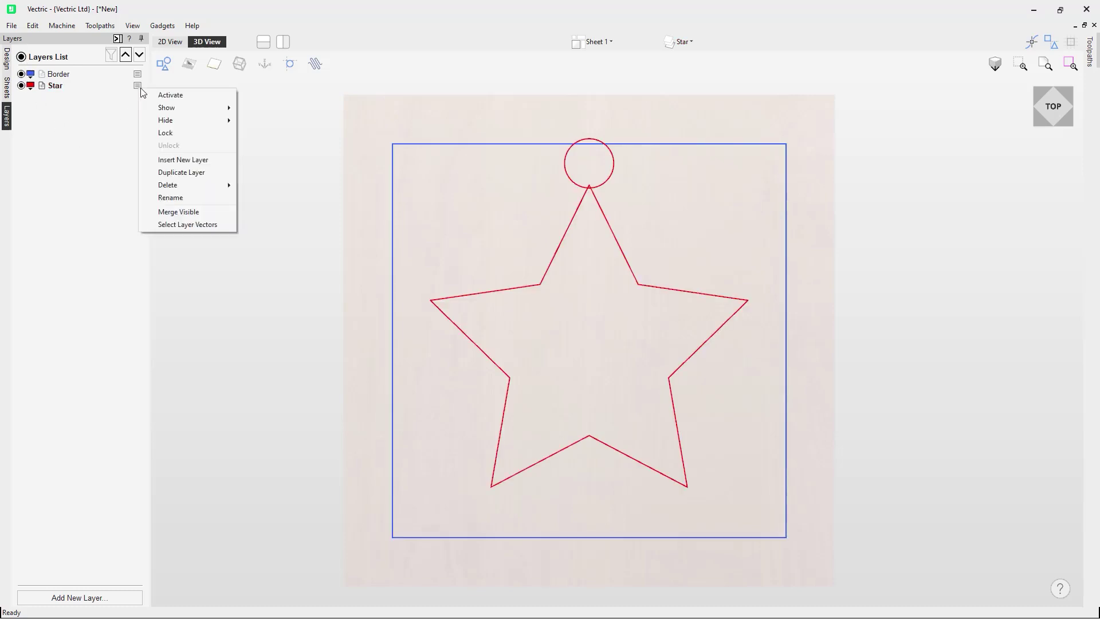
left_click(191, 137)
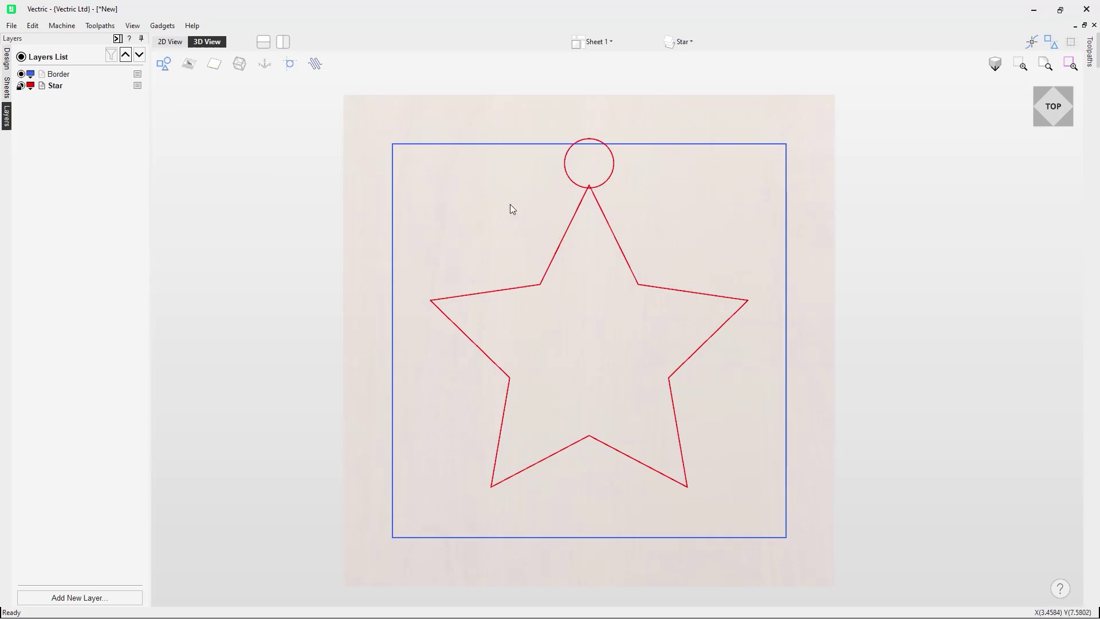
left_click(139, 89)
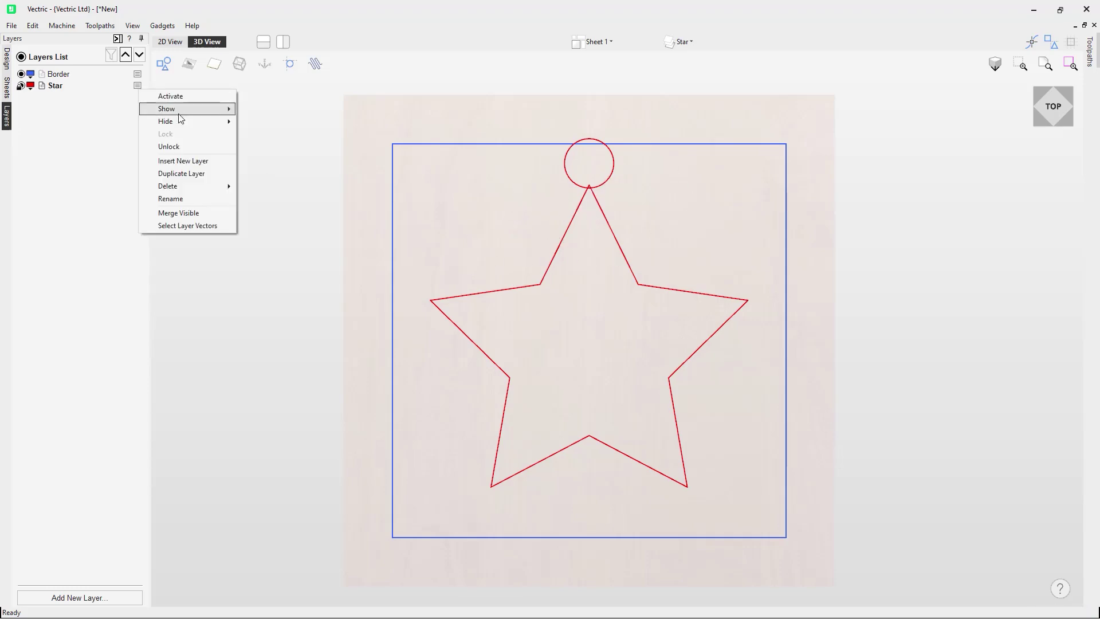
left_click(201, 146)
Insert two new empty layers between the Border and Star layers, keeping their default names
left_click(138, 89)
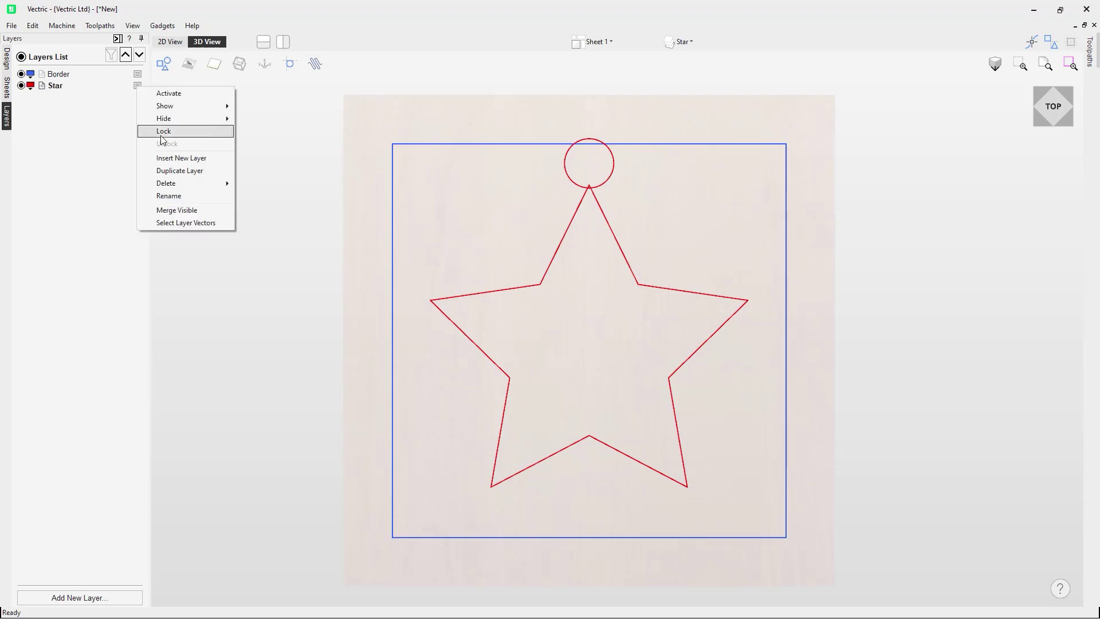
left_click(189, 162)
left_click(138, 89)
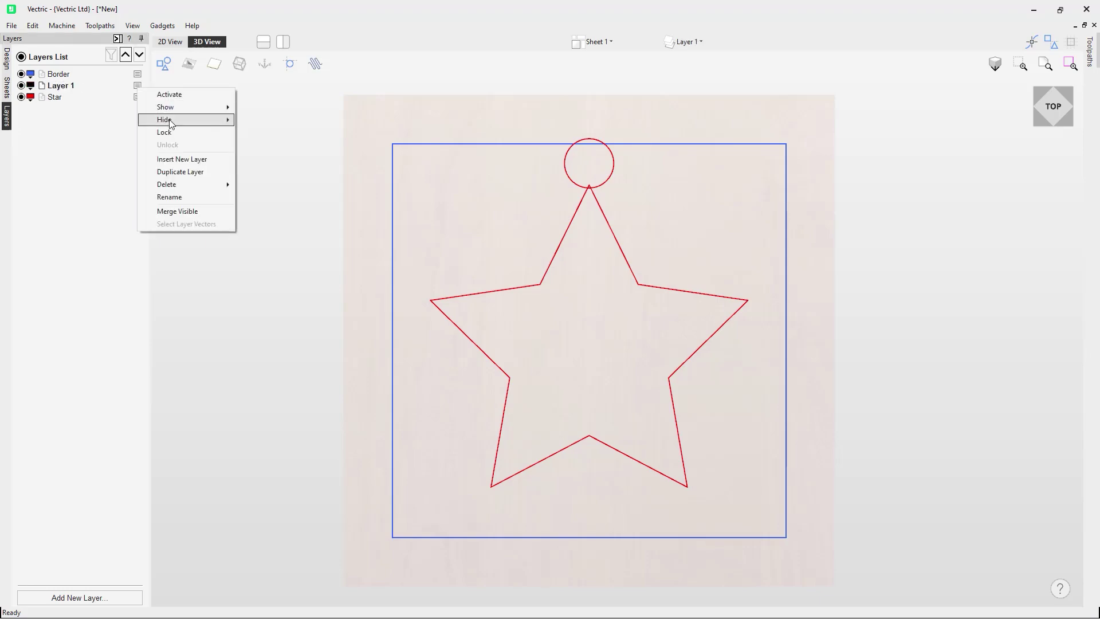
left_click(191, 166)
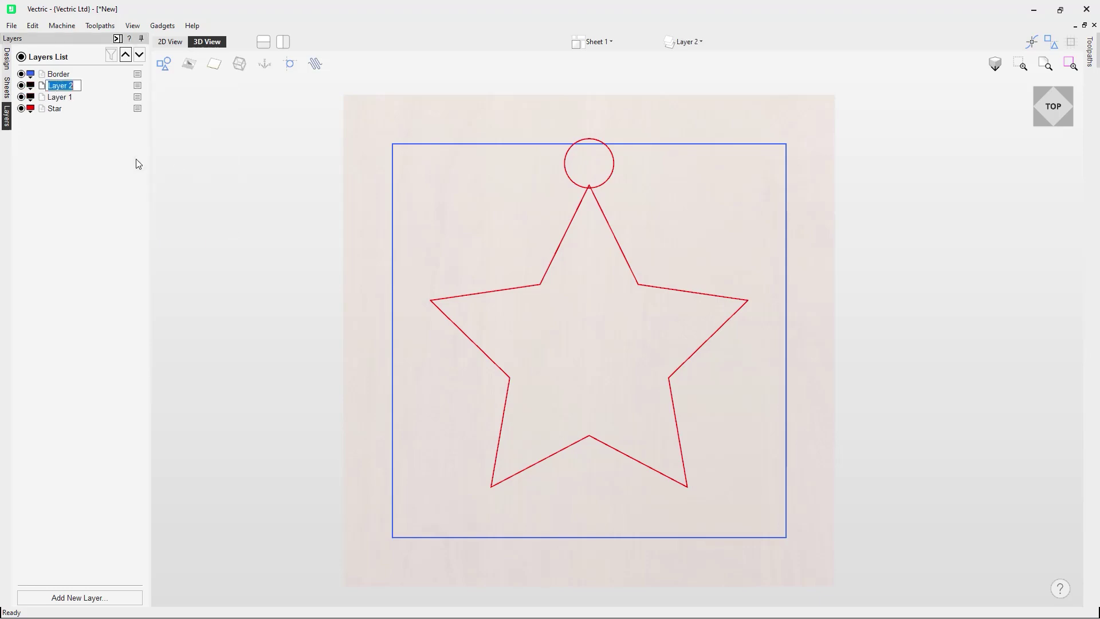
Activate the Star layer and duplicate it with its vectors, keeping the copy's default name
left_click(92, 111)
left_click(137, 108)
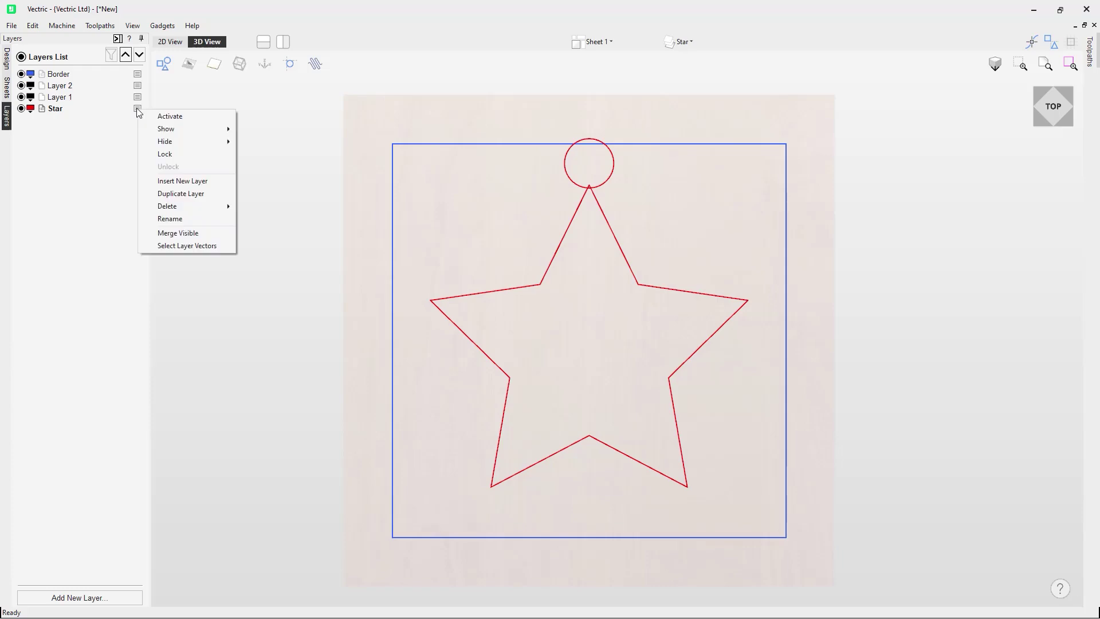
left_click(193, 195)
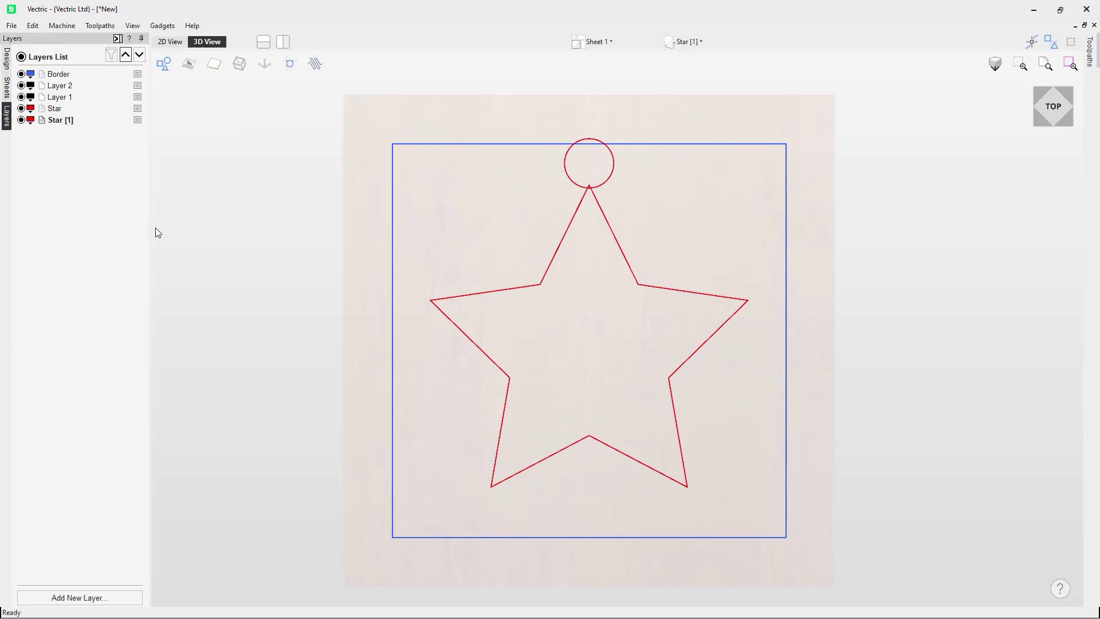
double_click(71, 122)
key("Return")
Delete the duplicated Star [1] layer together with the data it contains
left_click(137, 119)
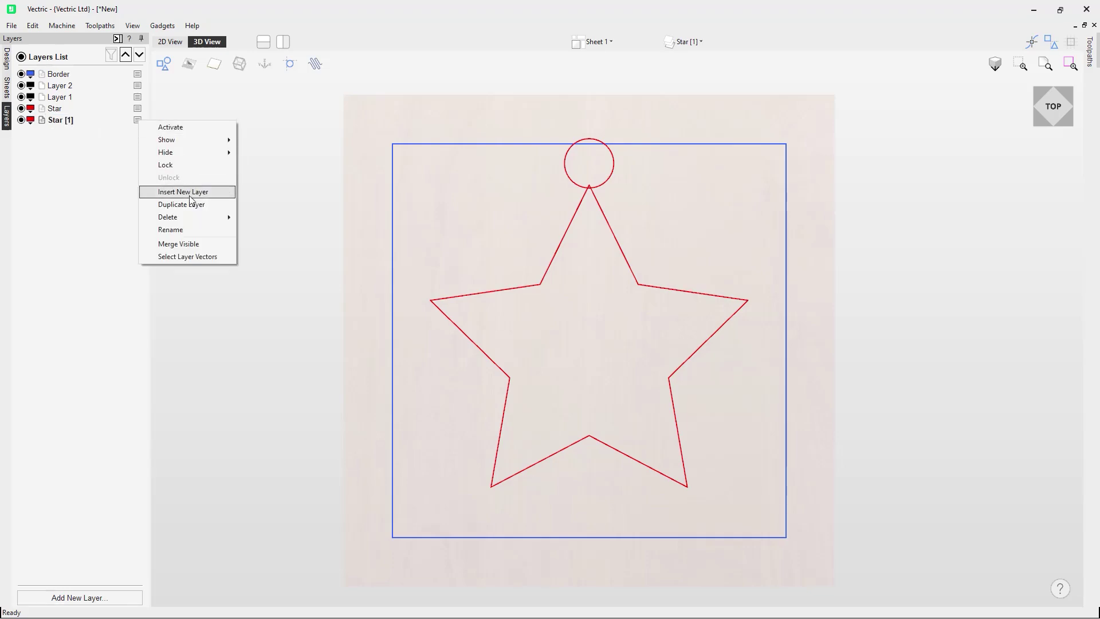
mouse_move(191, 217)
left_click(277, 218)
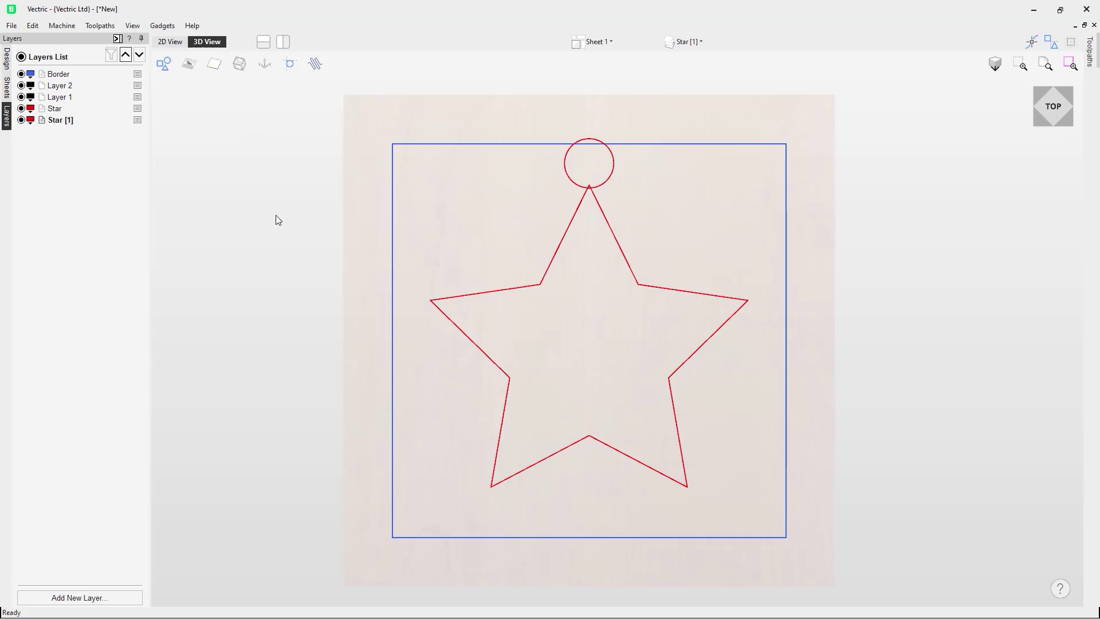
left_click(504, 346)
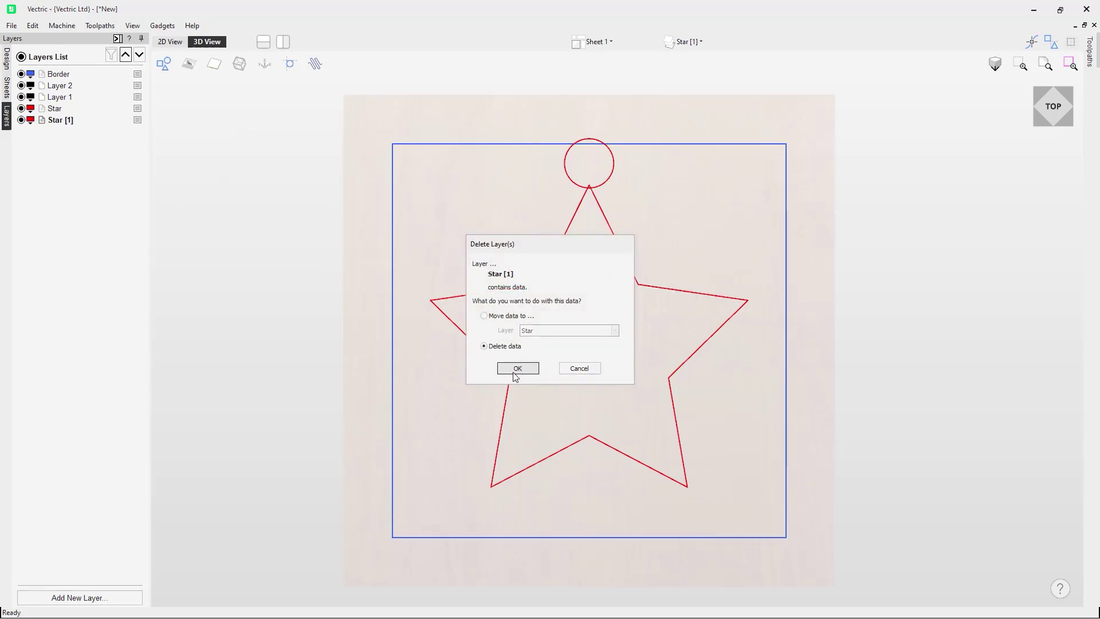
left_click(514, 370)
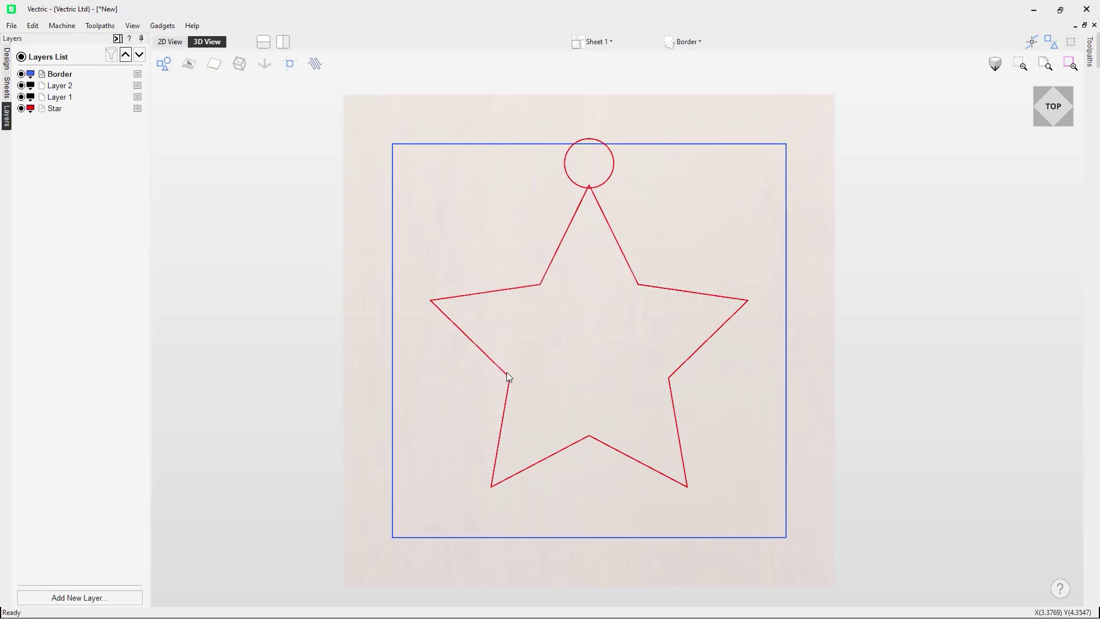
Delete all empty layers from the job with a single delete operation
left_click(137, 86)
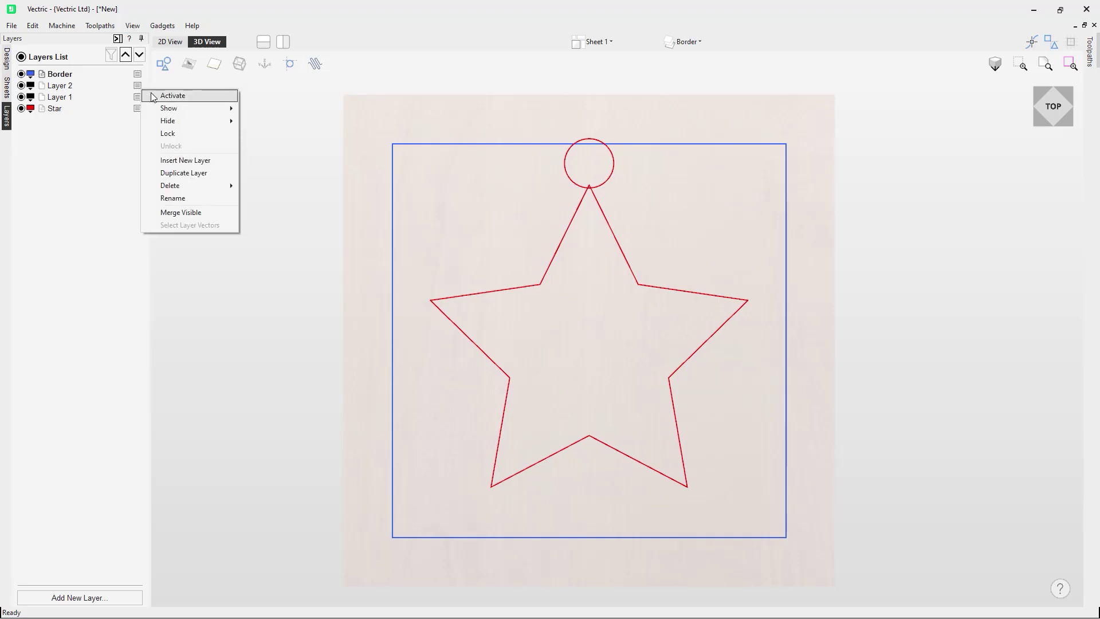
mouse_move(208, 184)
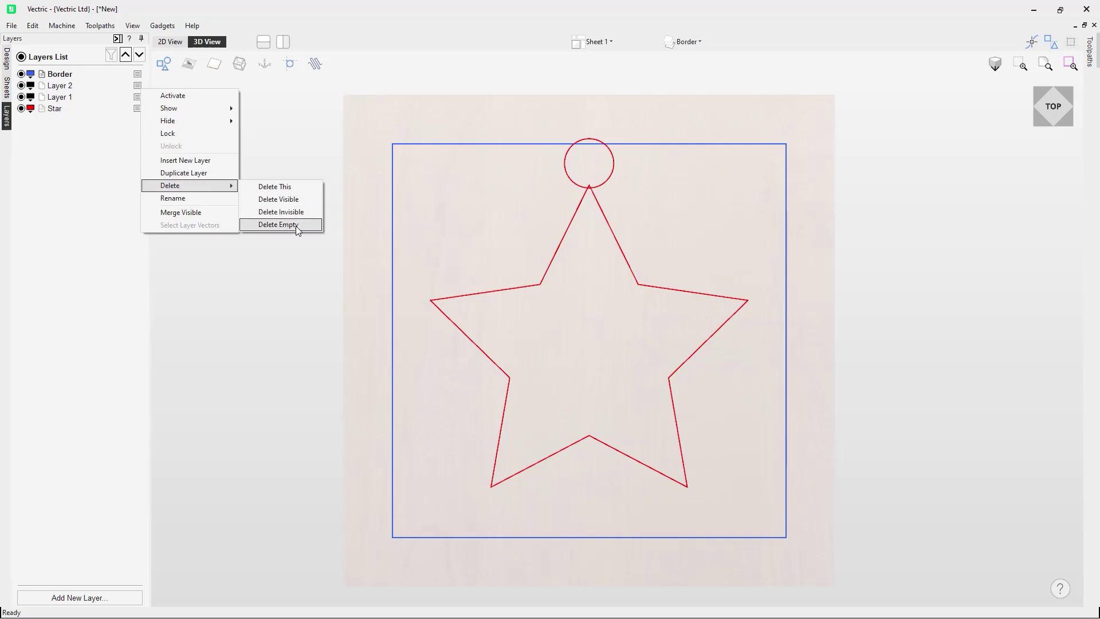
left_click(86, 138)
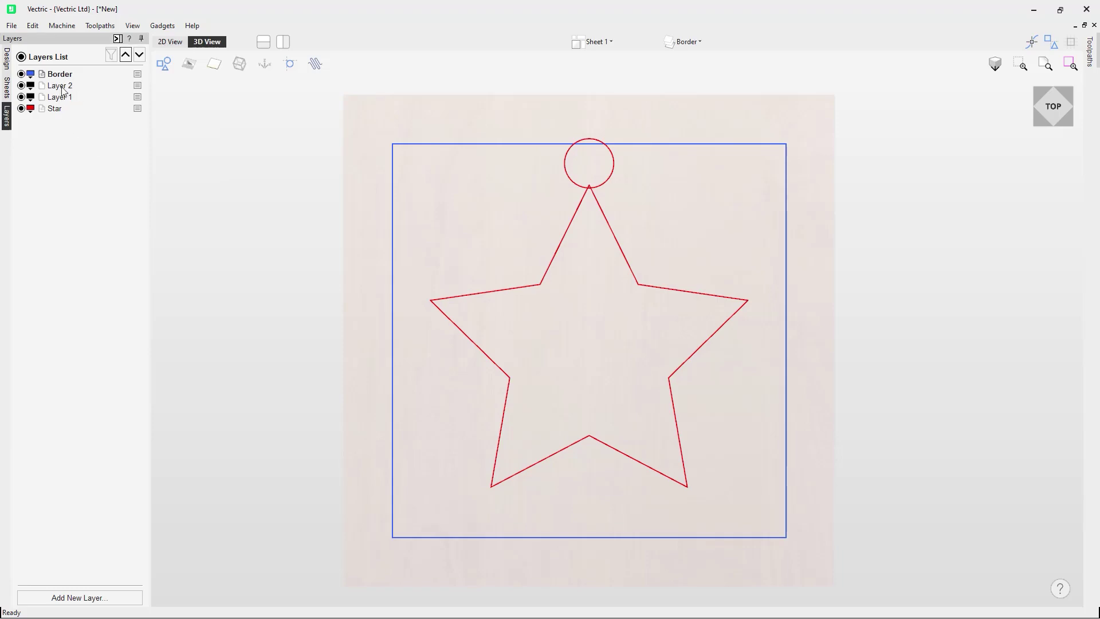
left_click(137, 87)
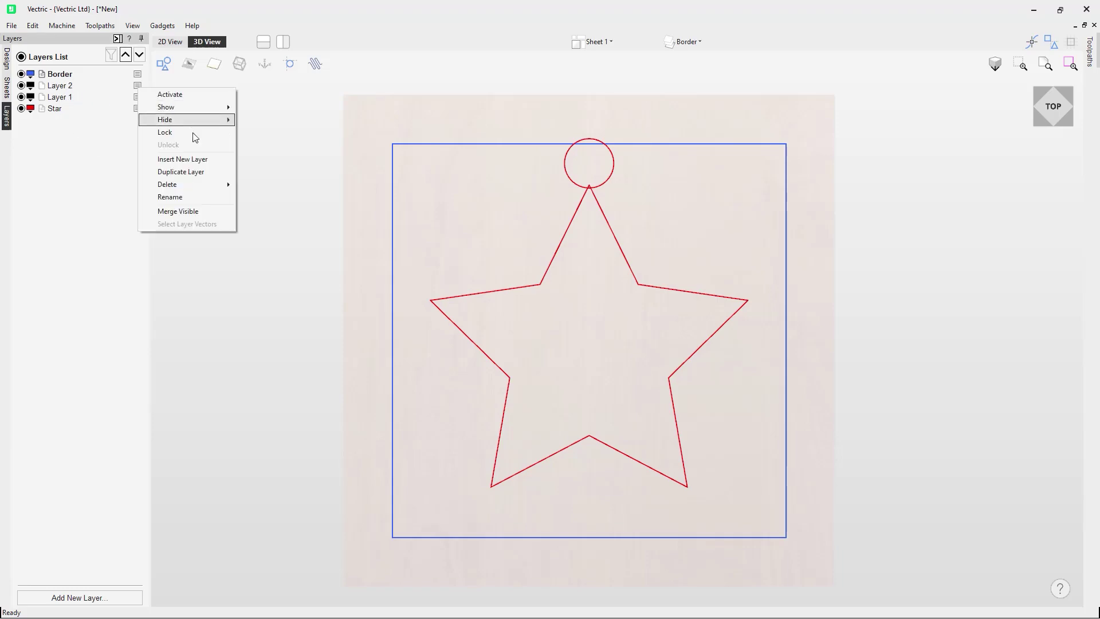
left_click(275, 222)
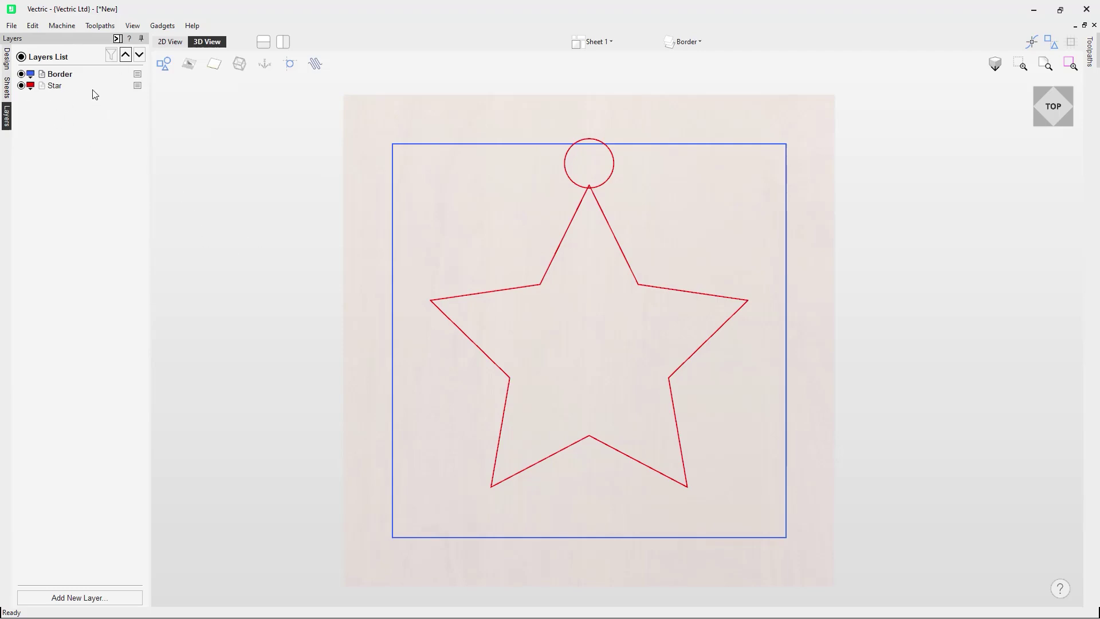
Select all vectors on the Star layer, and replace that selection with all vectors on the Border layer
left_click(138, 87)
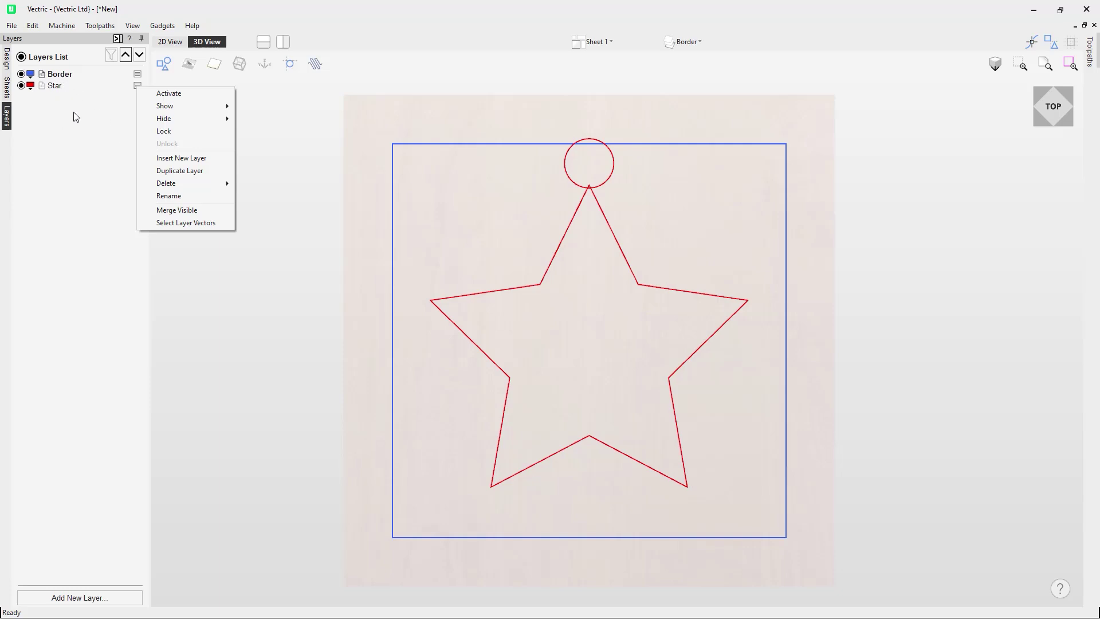
left_click(172, 211)
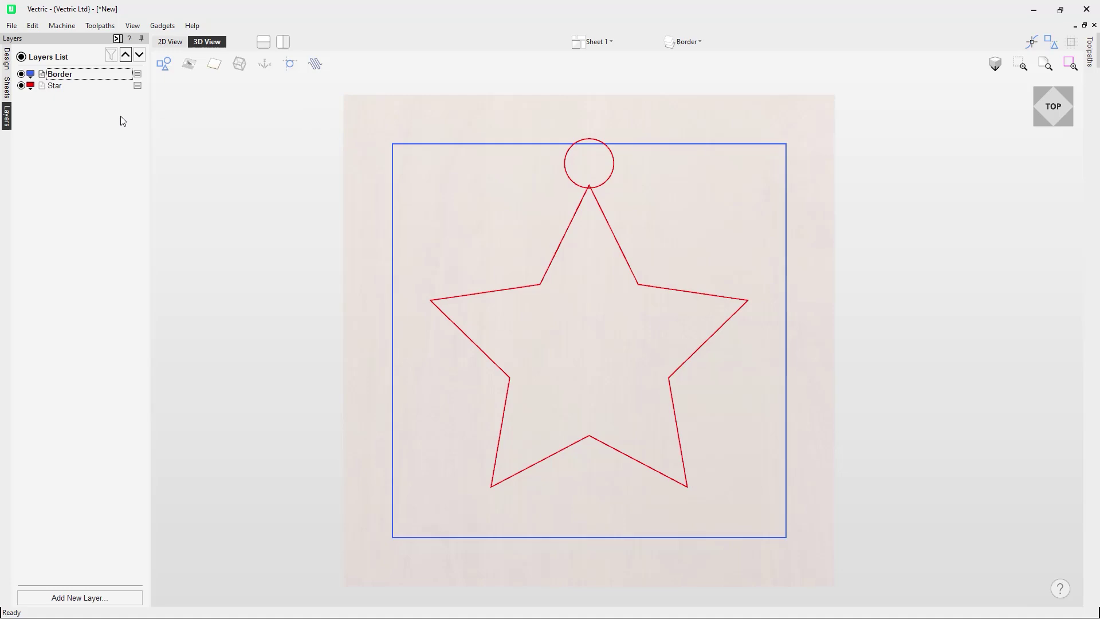
left_click(138, 88)
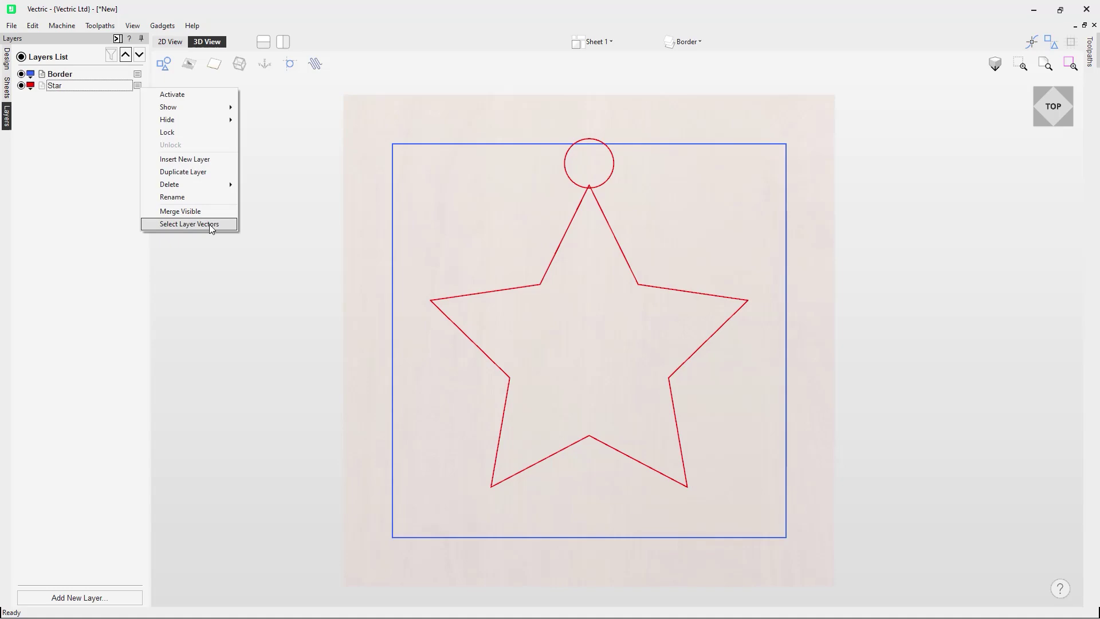
left_click(189, 224)
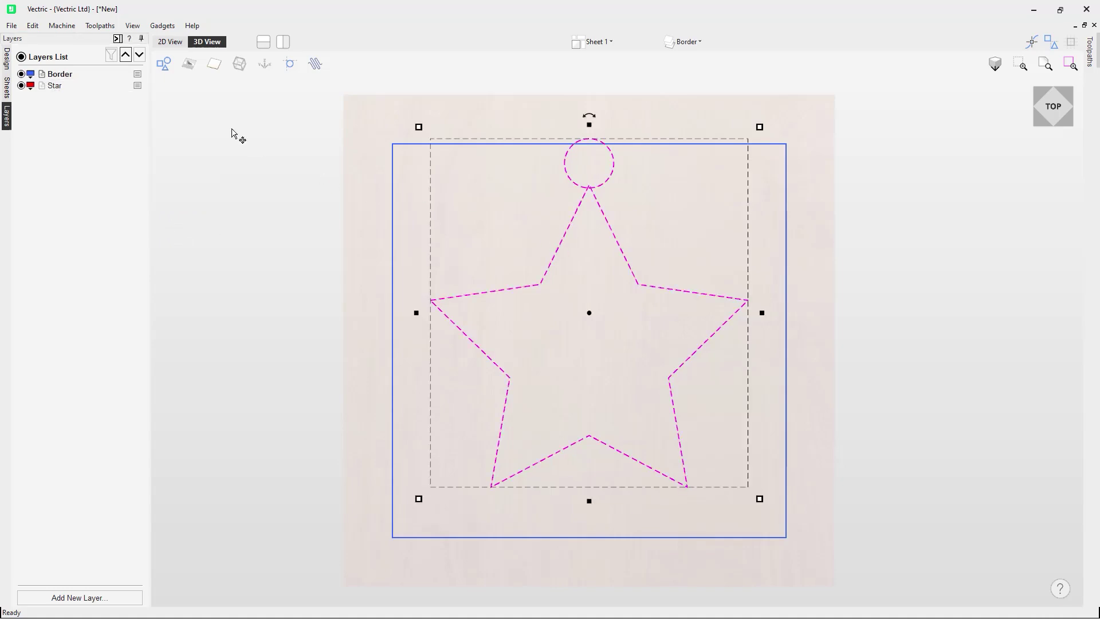
double_click(63, 75)
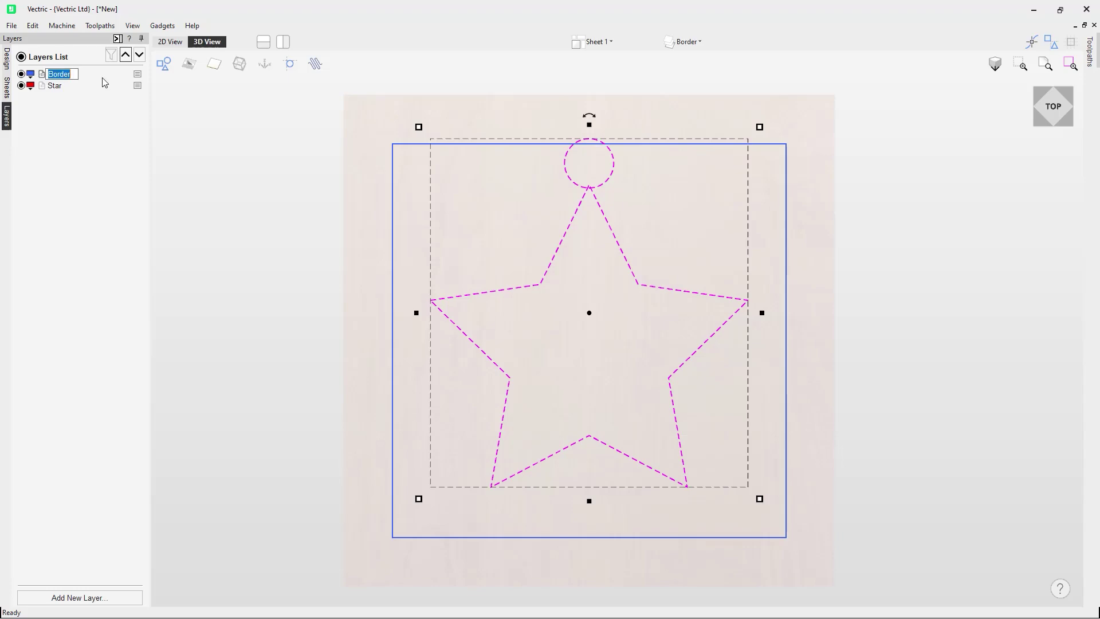
left_click(138, 75)
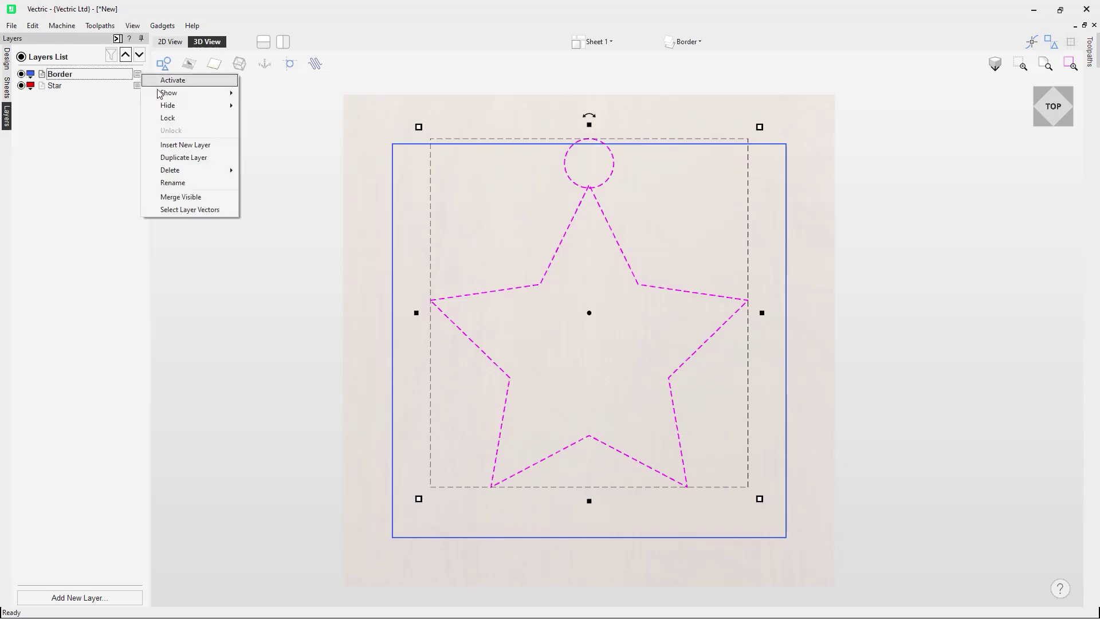
left_click(212, 216)
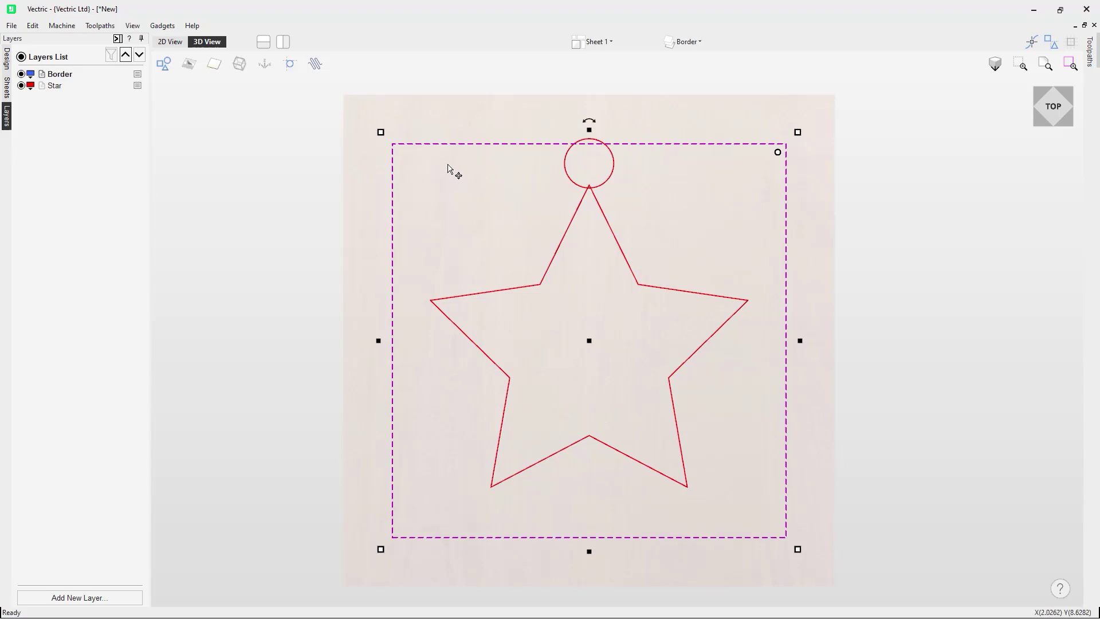
Switch to the 2D view and insert a new layer above the Border layer, keeping its default name
left_click(182, 45)
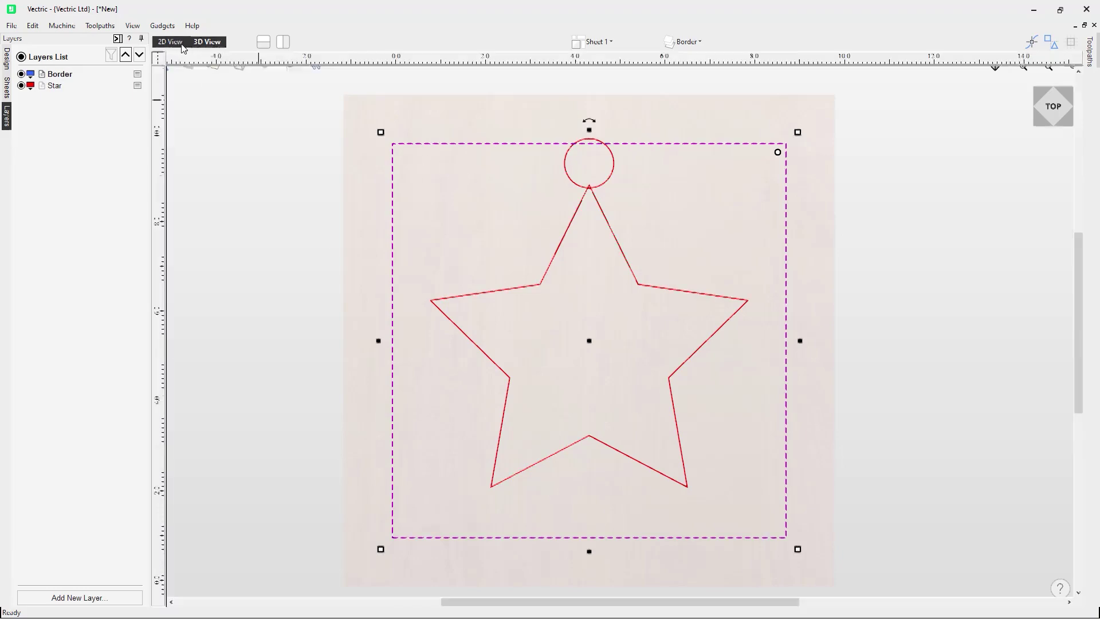
scroll(535, 228, "down", 4)
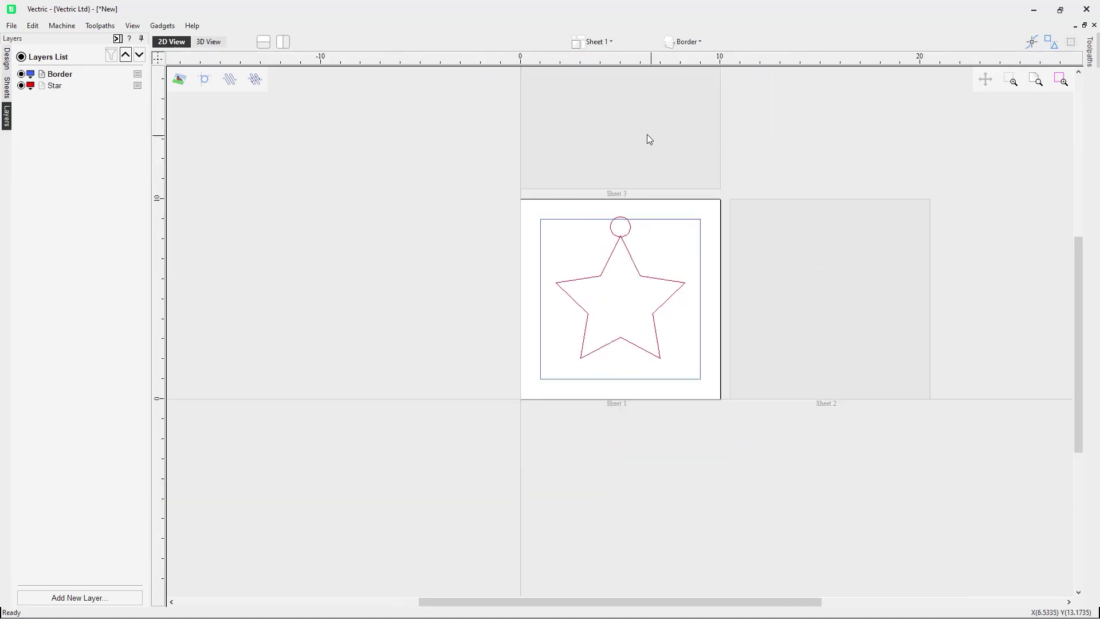
left_click(1043, 86)
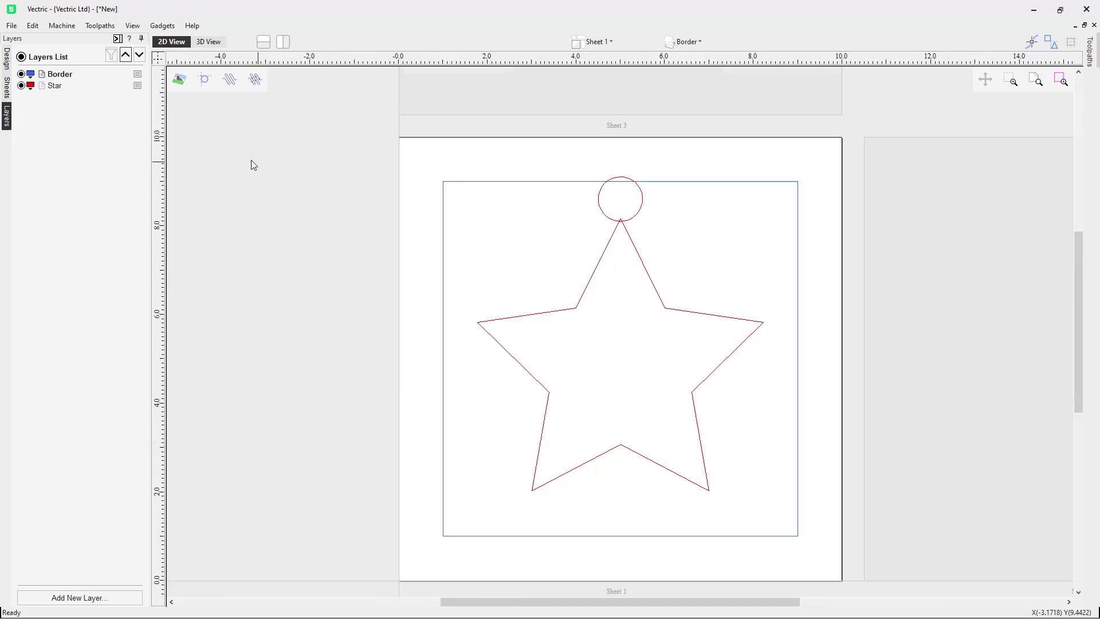
left_click(60, 80)
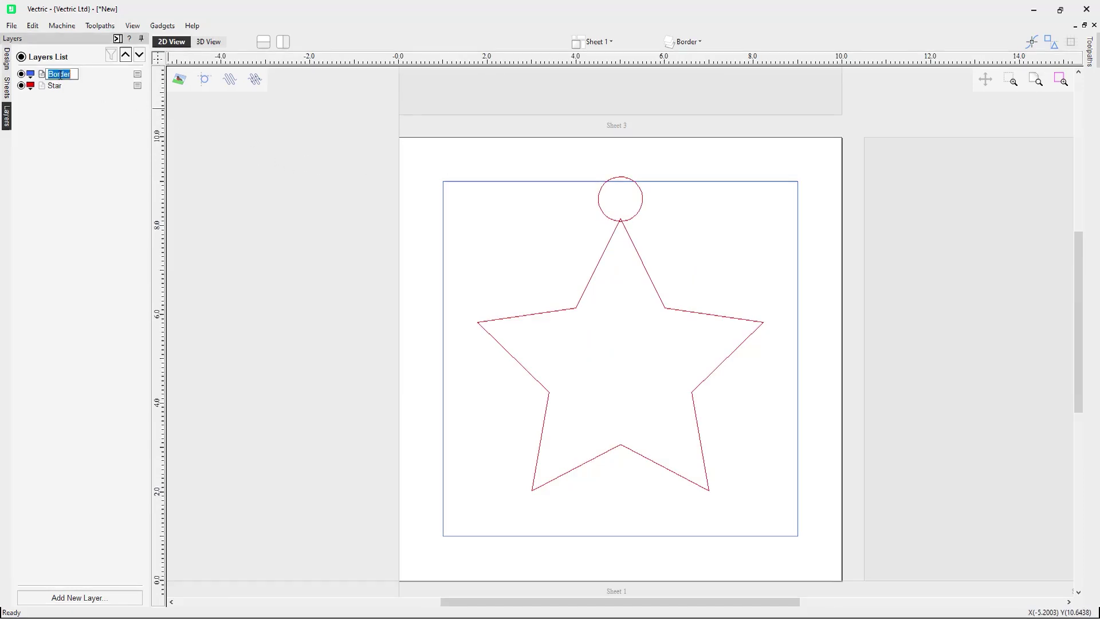
right_click(86, 78)
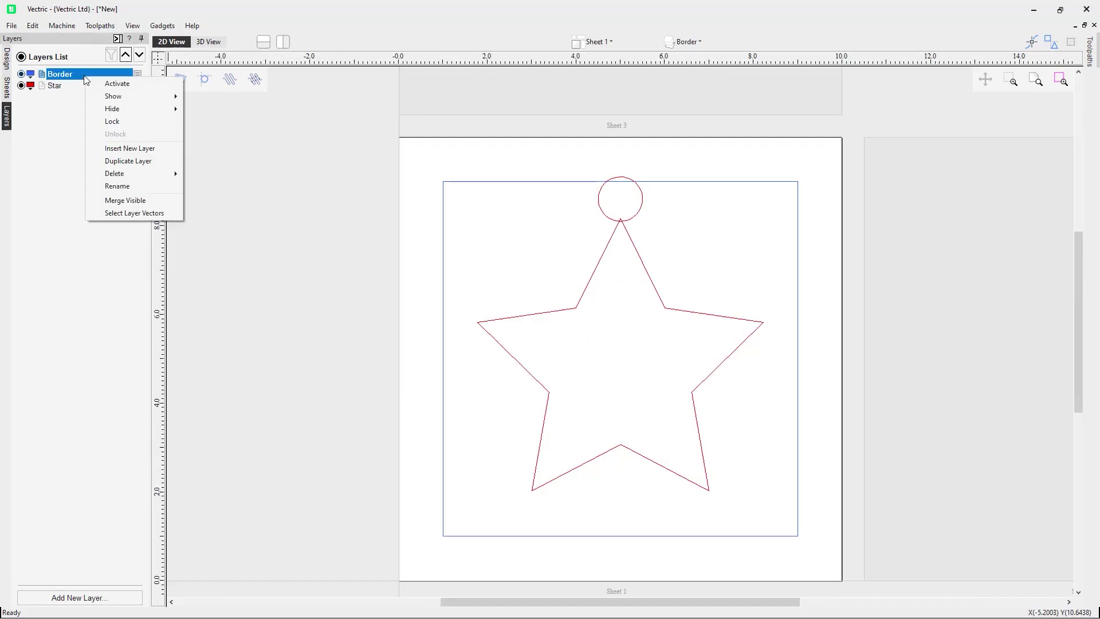
left_click(138, 149)
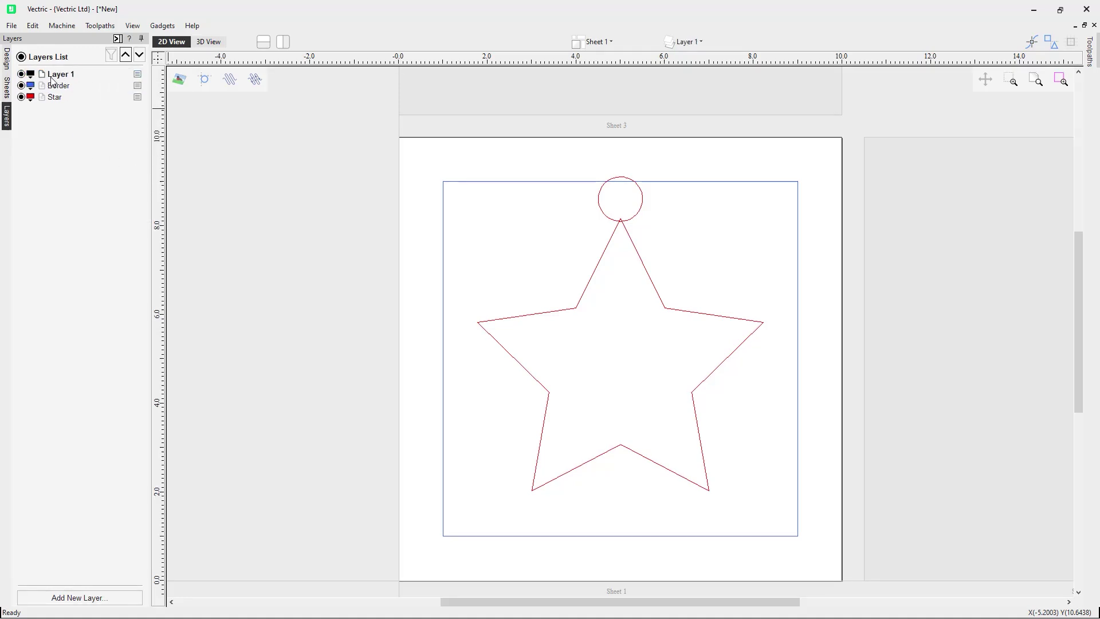
Create an 8 by 8 inch square-cornered rectangle centred at X 5, Y 5 on Layer 1
left_click(7, 59)
left_click(67, 100)
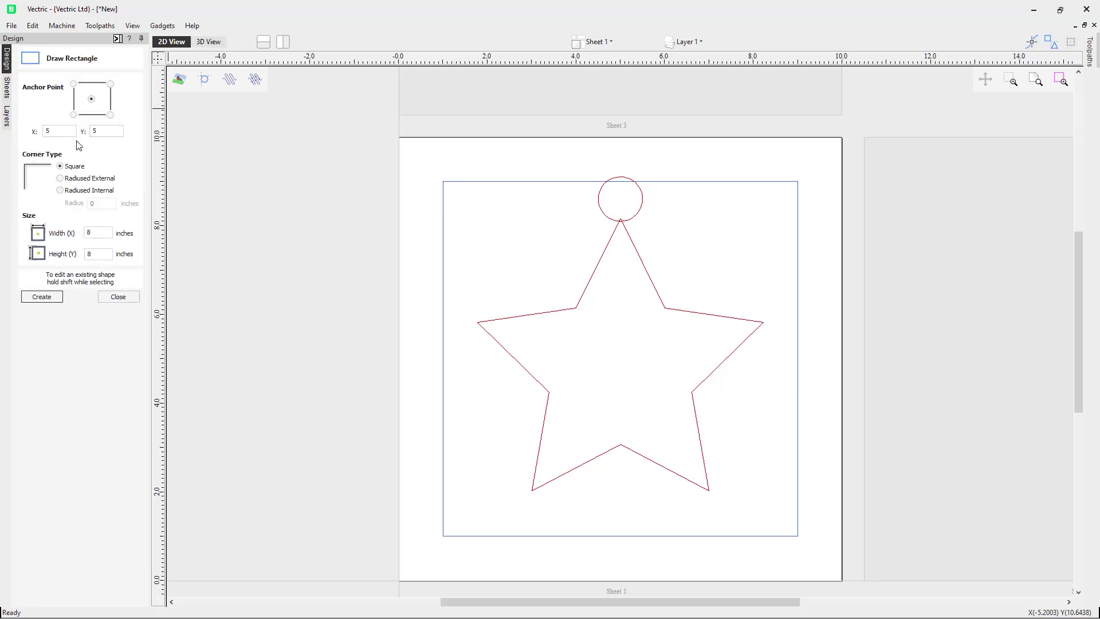
left_click(51, 297)
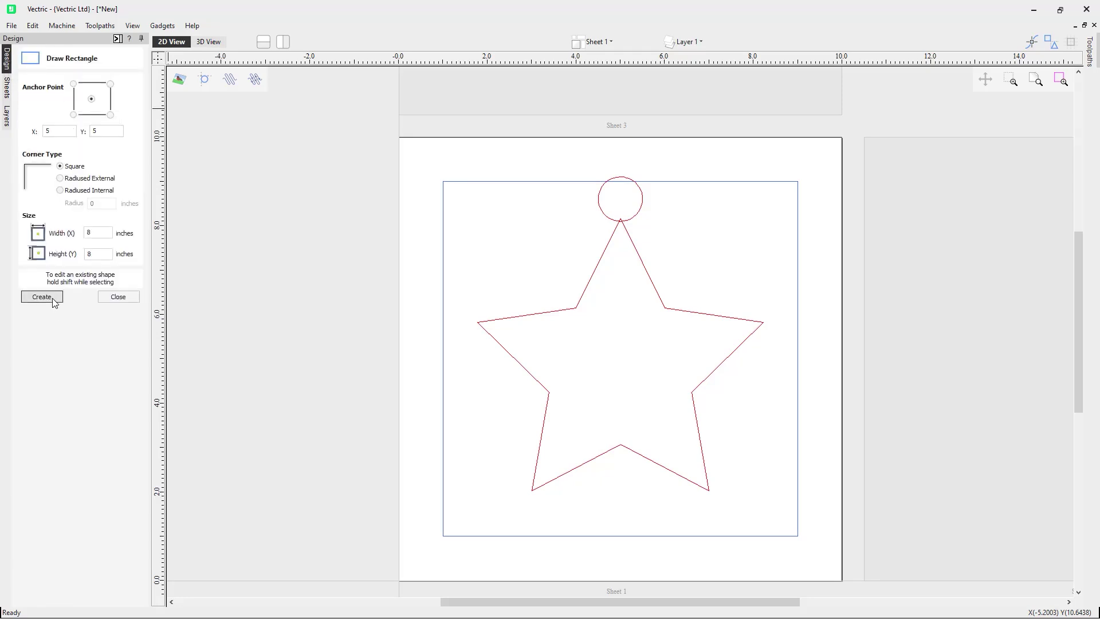
left_click(118, 297)
Move Layer 1 below the Border layer in the stacking order and back above it
left_click(11, 116)
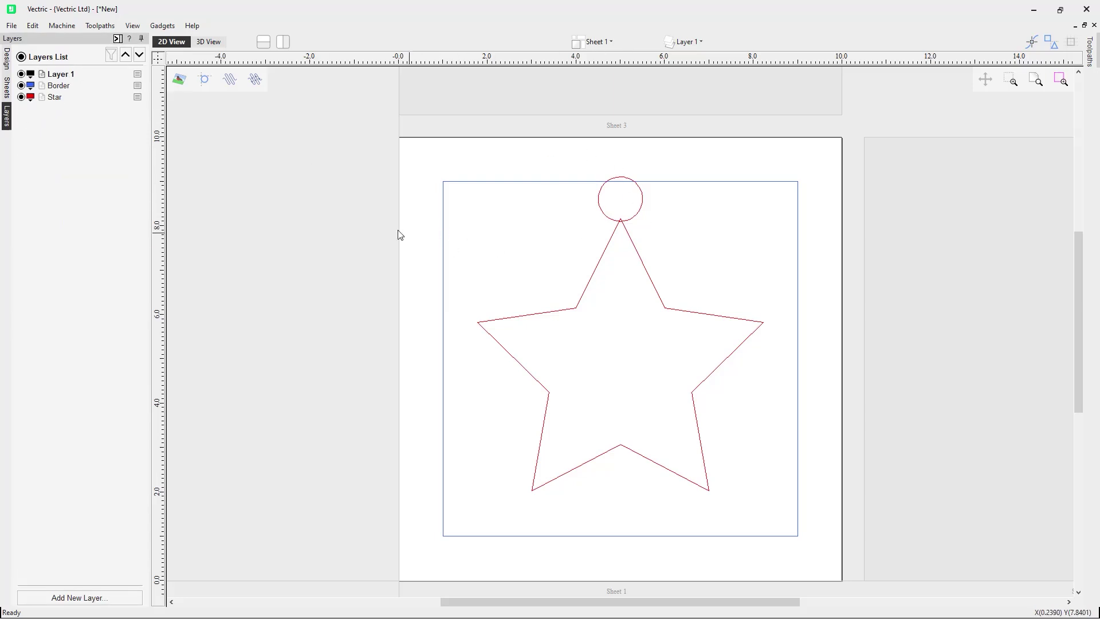
left_click(140, 55)
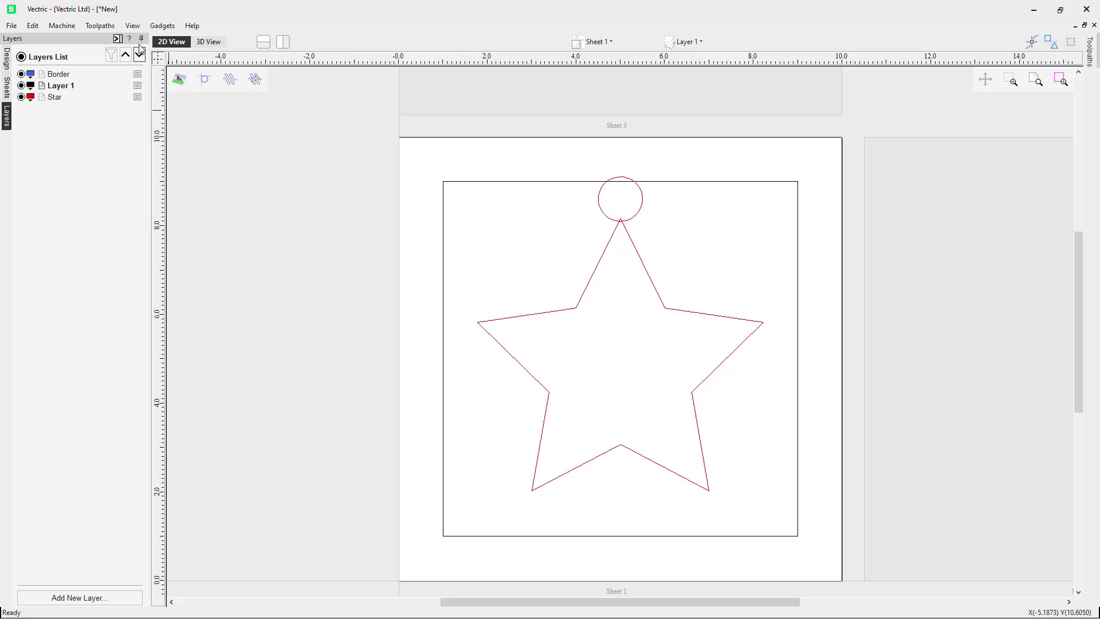
left_click(126, 54)
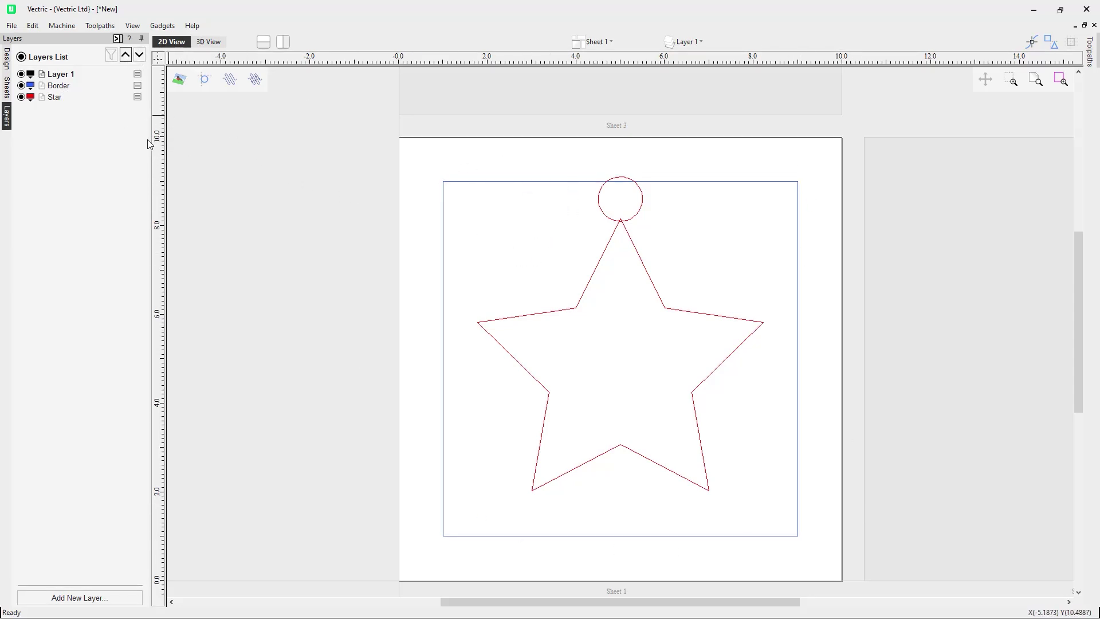
Activate Sheet 2 and draw a five-sided polygon with a 3.25 inch radius centred at X 5, Y 5
scroll(533, 241, "down", 3)
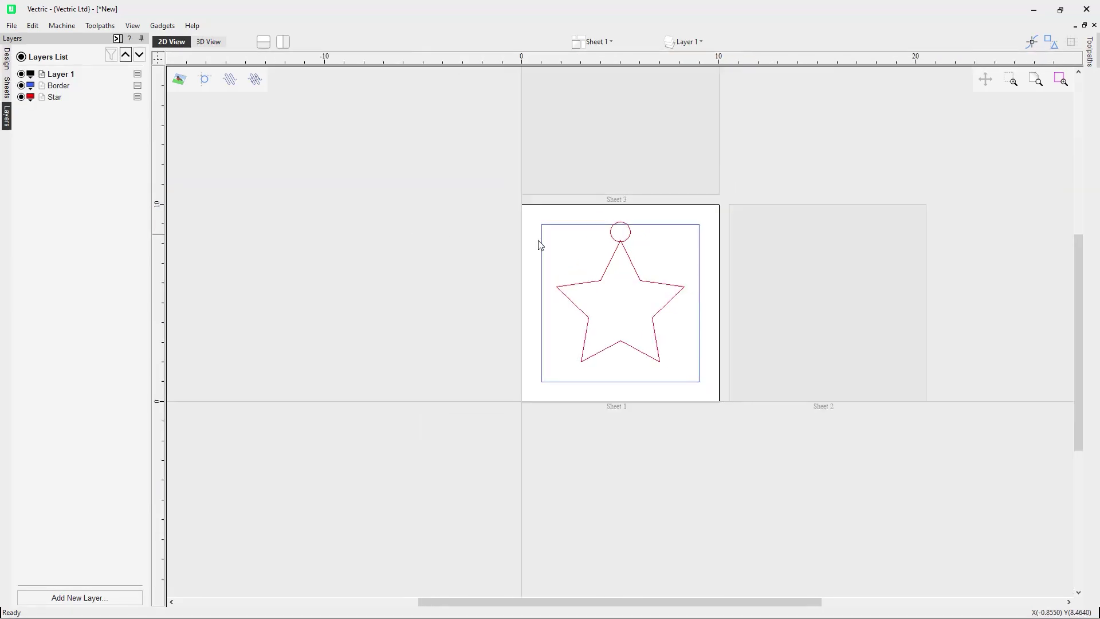
double_click(790, 279)
left_click(6, 58)
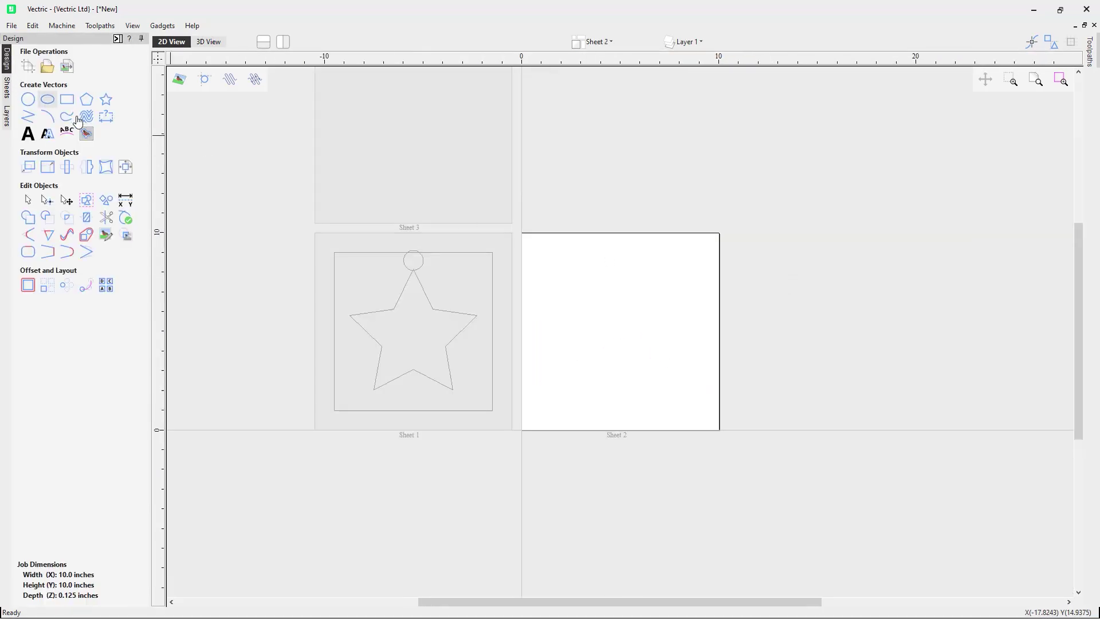
left_click(85, 109)
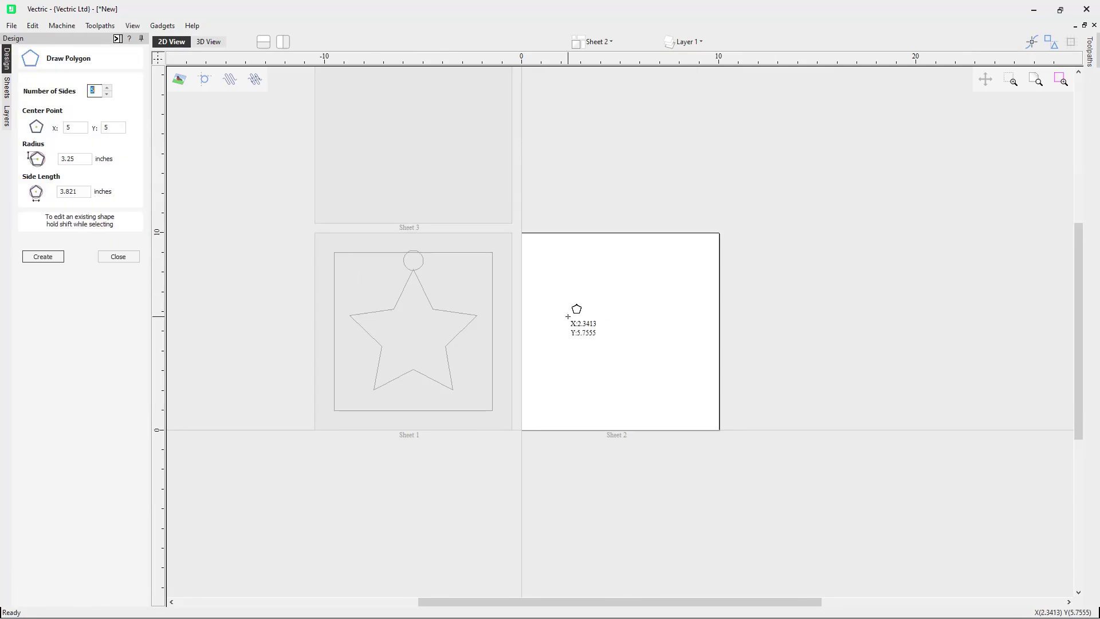
left_click_drag(620, 329, 579, 278)
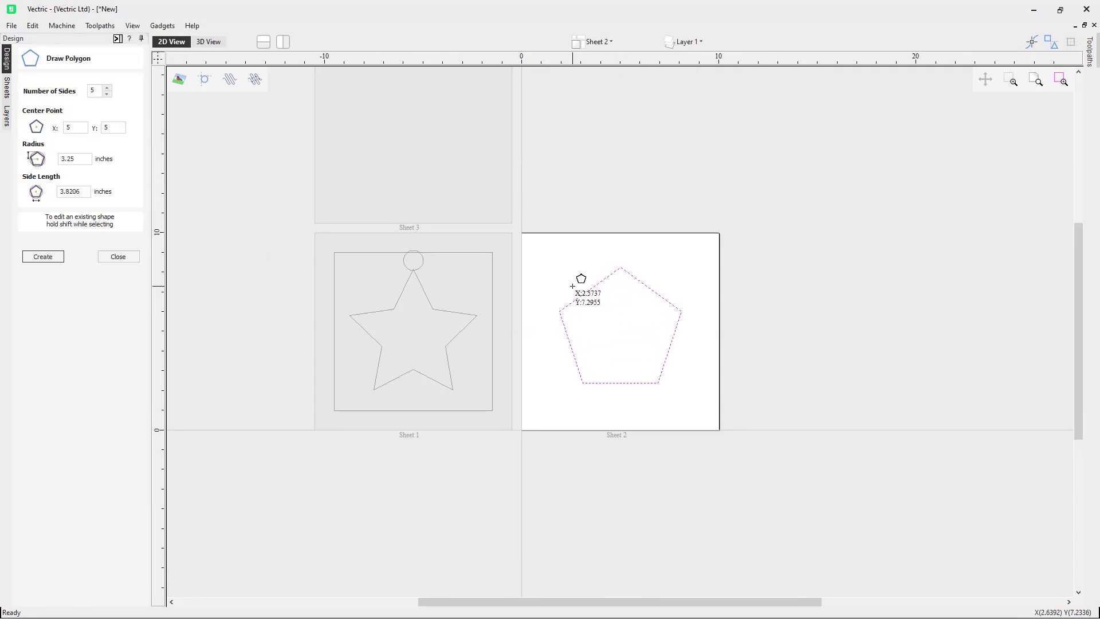
left_click(131, 256)
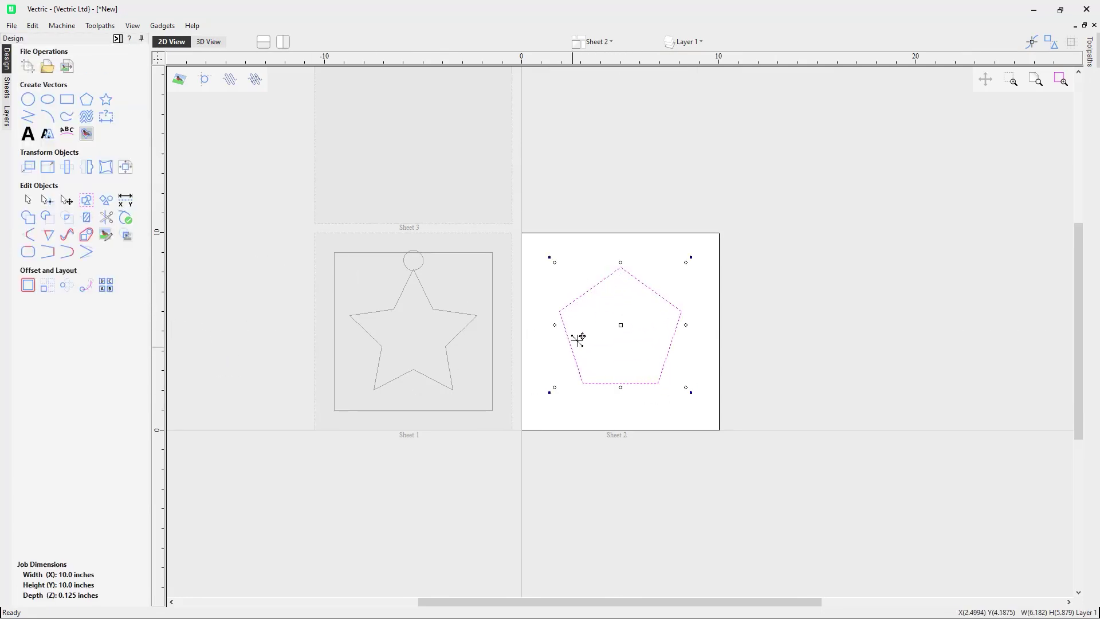
Move the pentagon on Sheet 2 to a new layer named Polygon with an orange drawing colour, visible and active
right_click(581, 293)
mouse_move(650, 504)
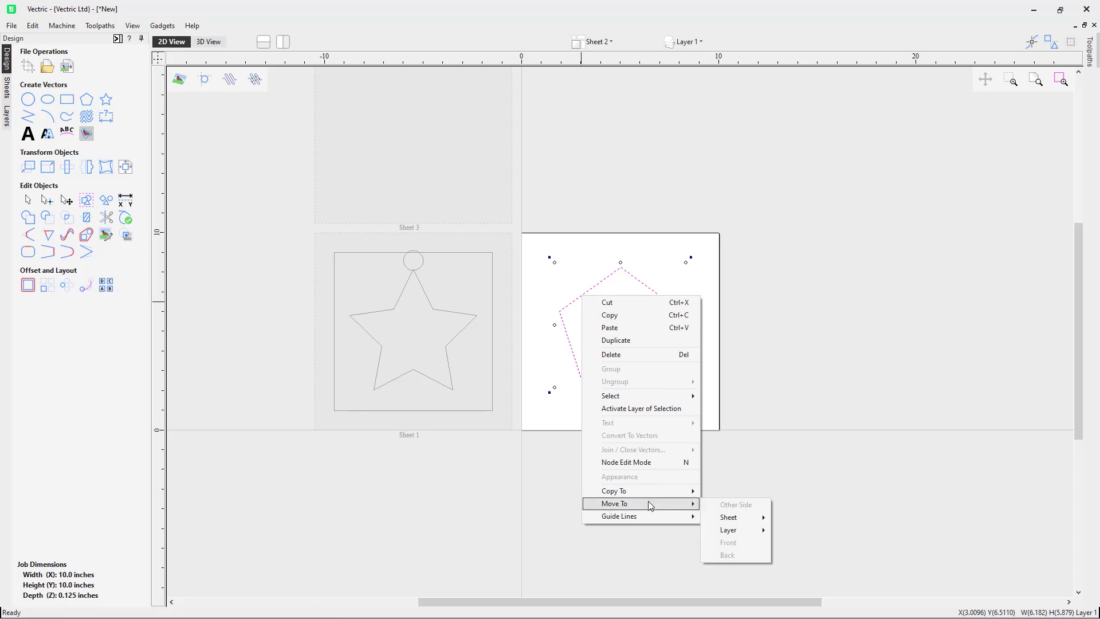
mouse_move(741, 534)
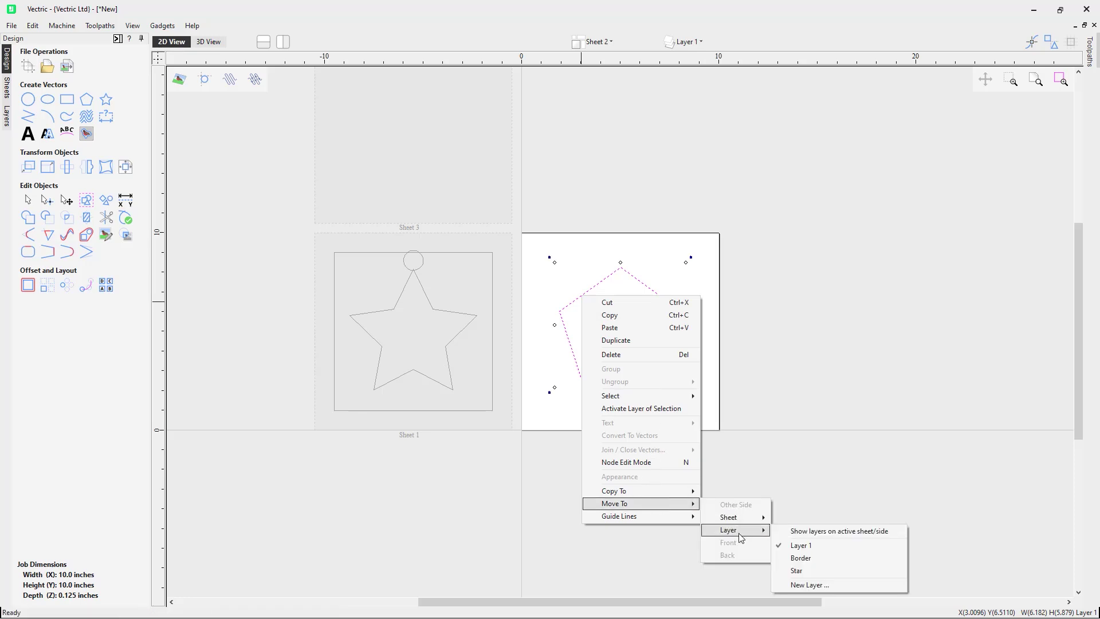
left_click(820, 584)
type("Polygon")
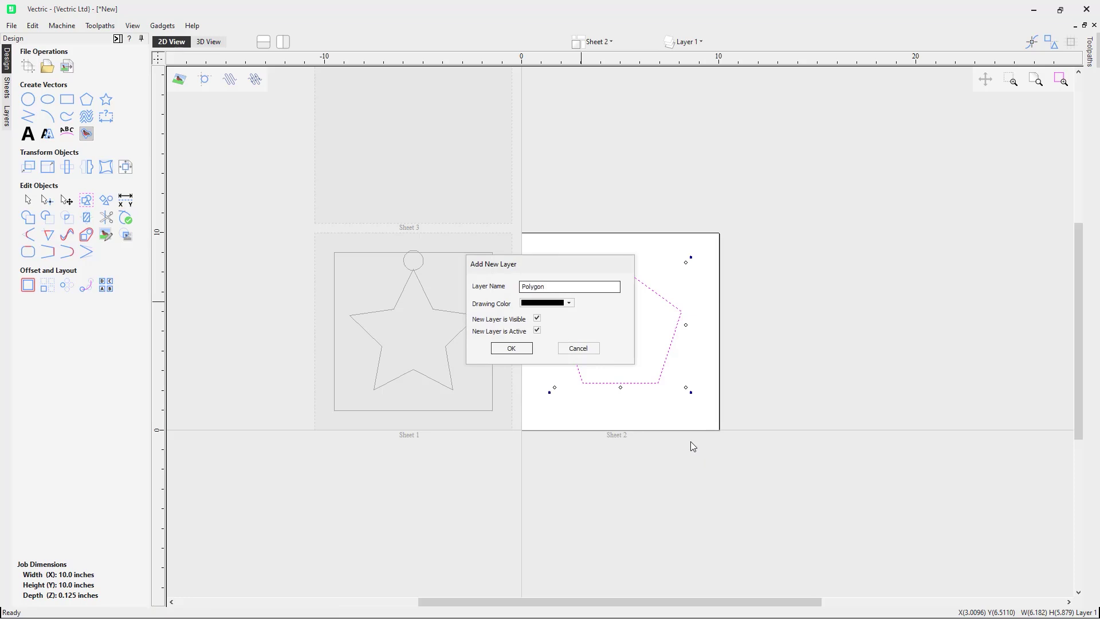
left_click(569, 302)
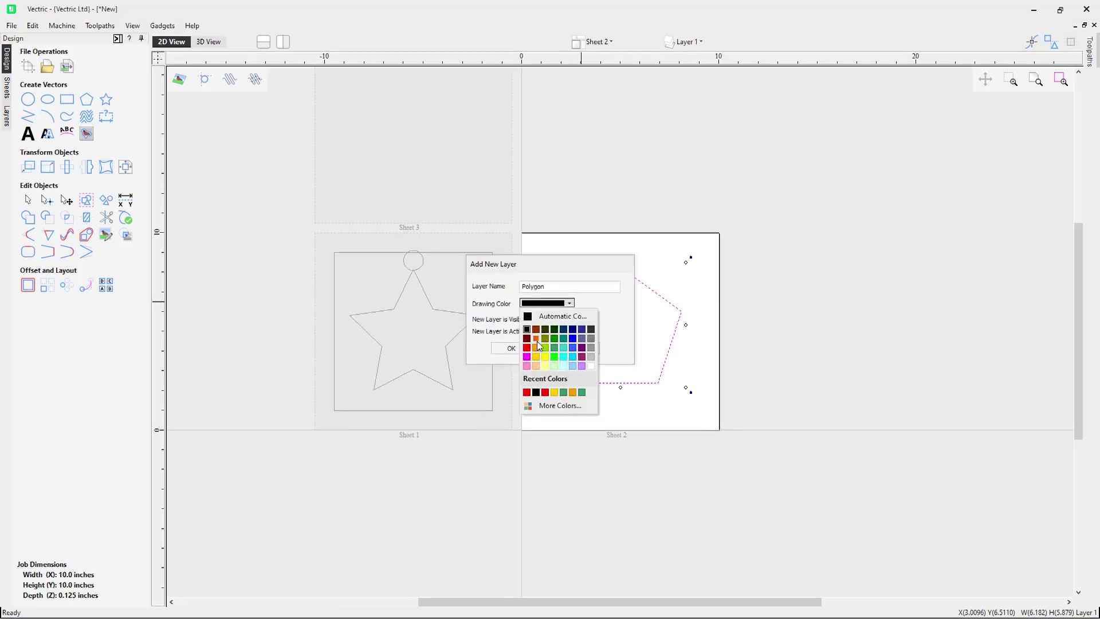
left_click(538, 352)
left_click(512, 349)
Activate Sheet 3 and draw an ellipse 8 inches wide and 4 inches high, centred at X 5, Y 5
left_click(445, 167)
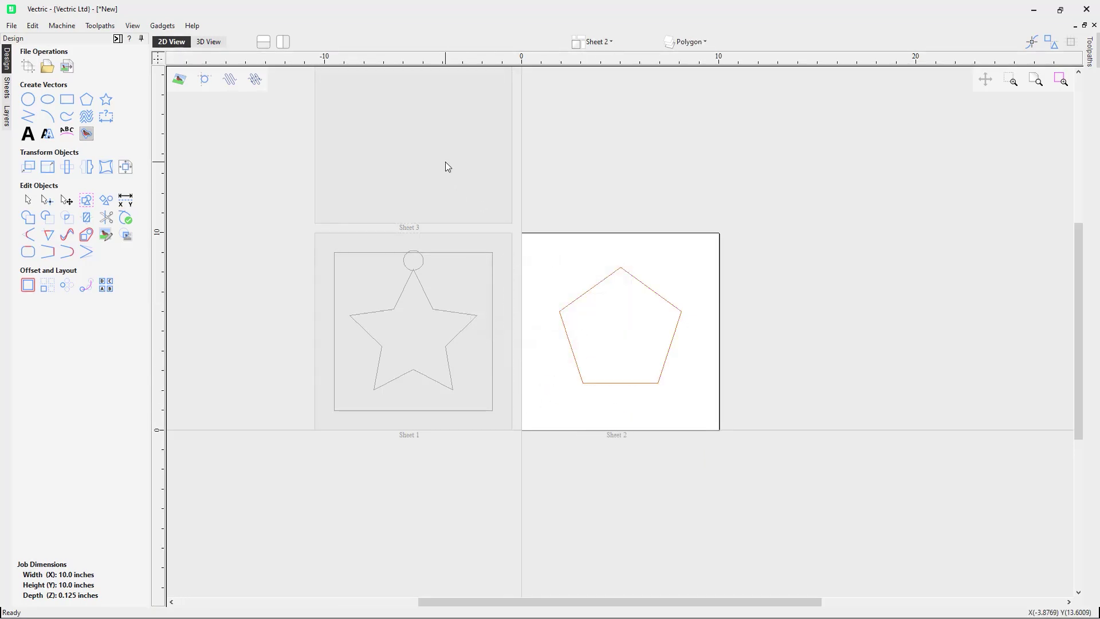
left_click(481, 184)
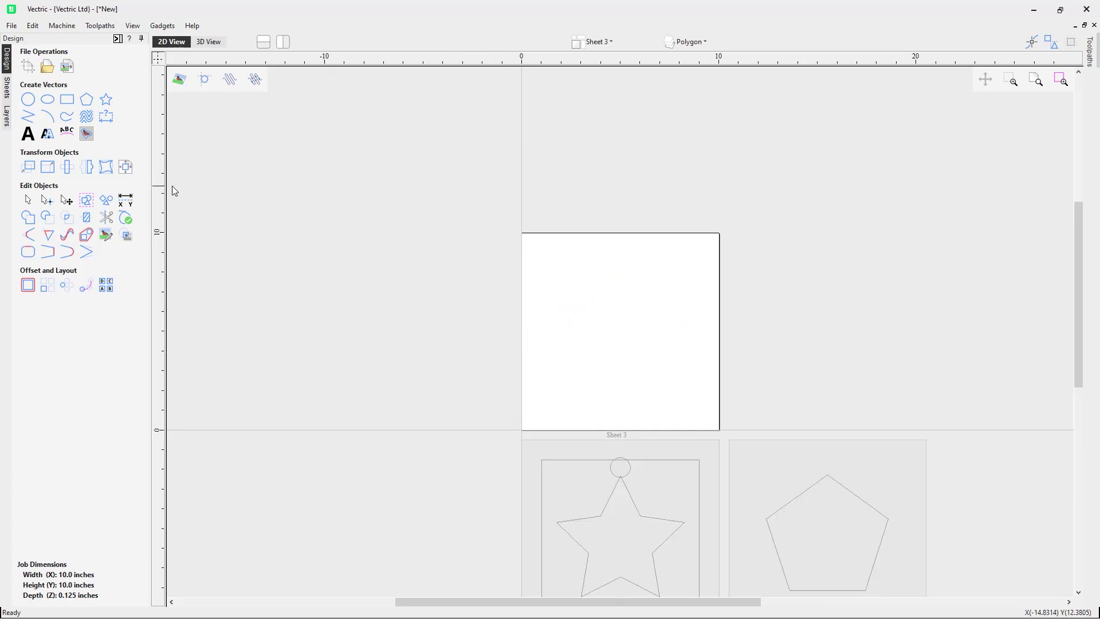
left_click(47, 100)
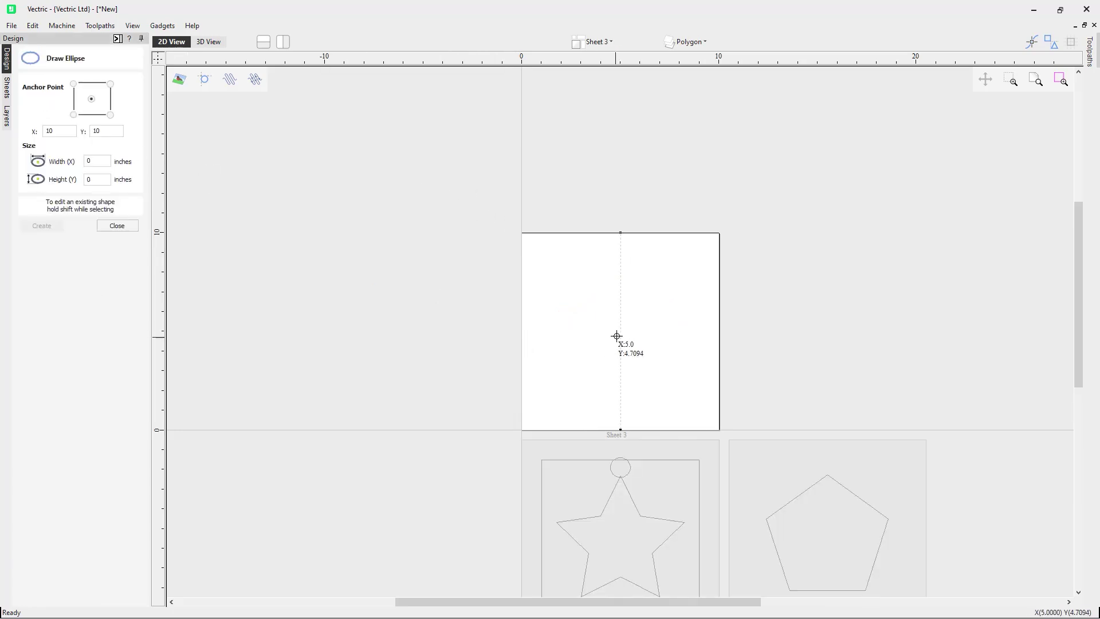
left_click_drag(620, 332, 541, 292)
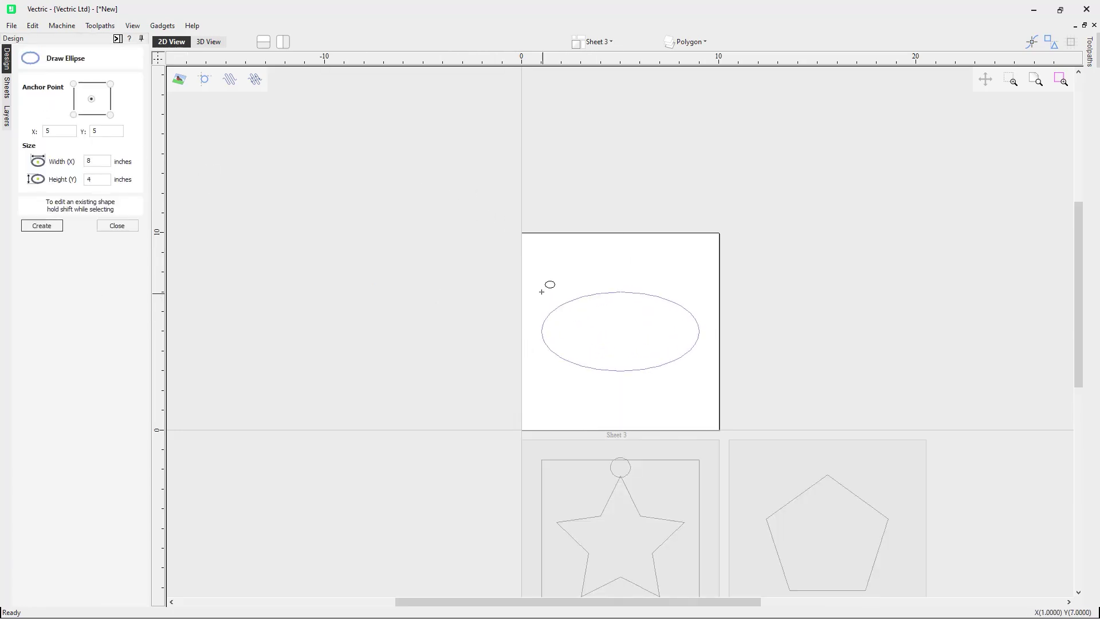
left_click(117, 225)
Move the ellipse to a new layer named Oval with a purple drawing colour, visible and active
right_click(613, 297)
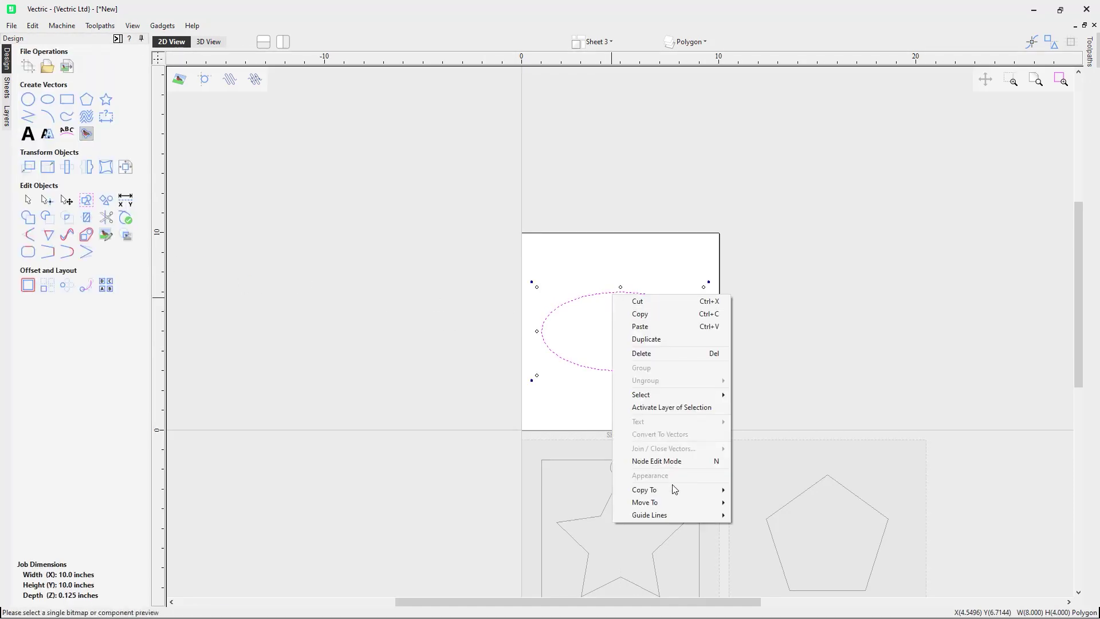
mouse_move(680, 504)
mouse_move(763, 529)
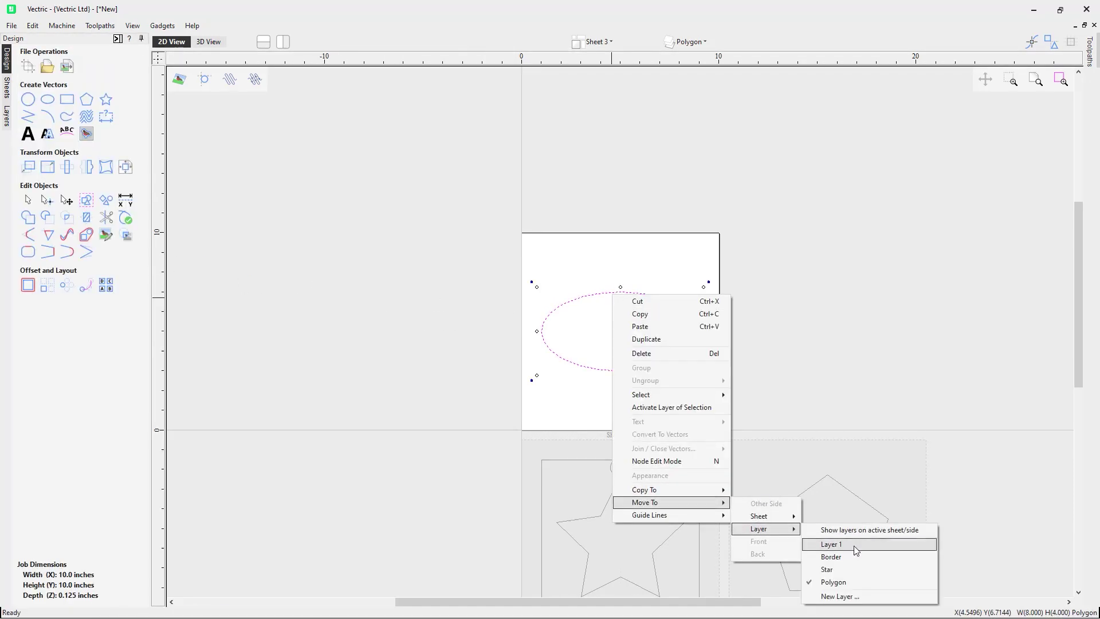
left_click(844, 597)
type("Oval")
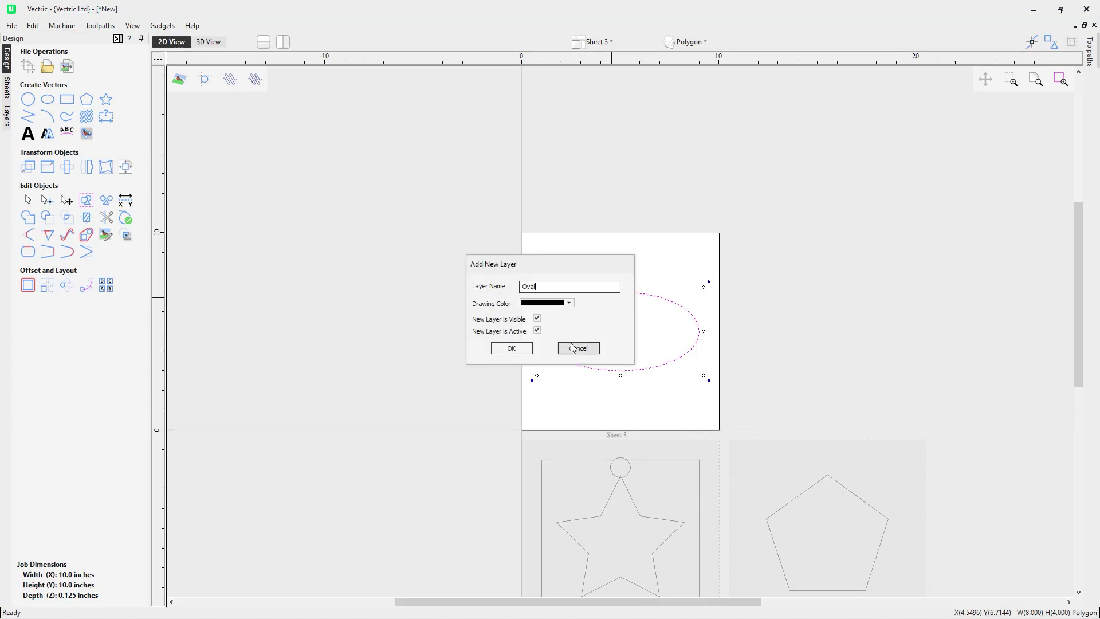
left_click(569, 302)
left_click(582, 348)
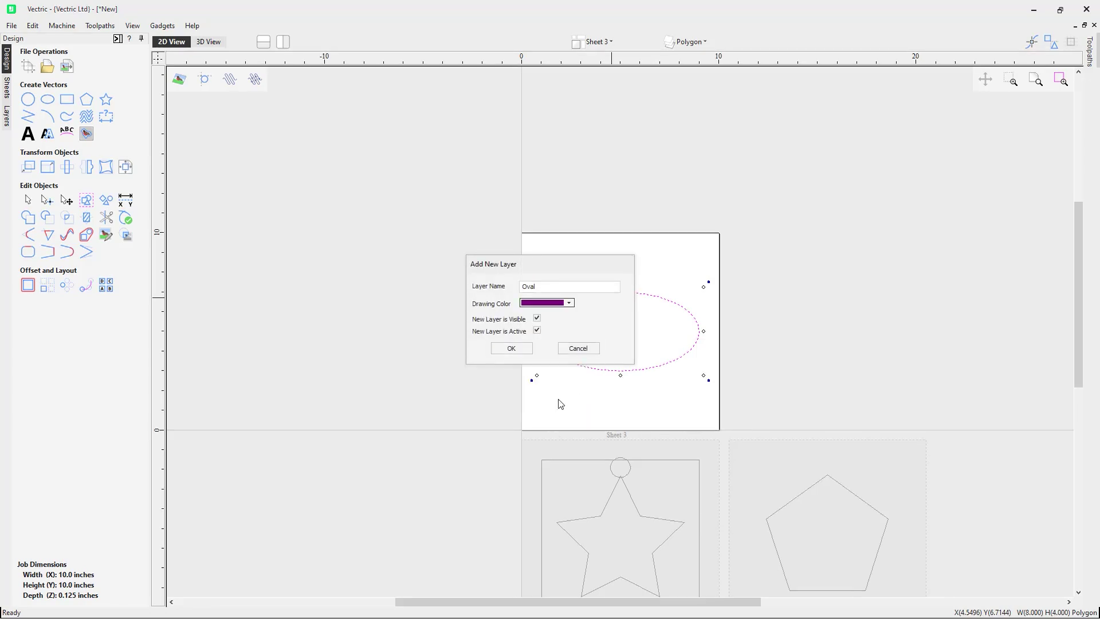
left_click(511, 348)
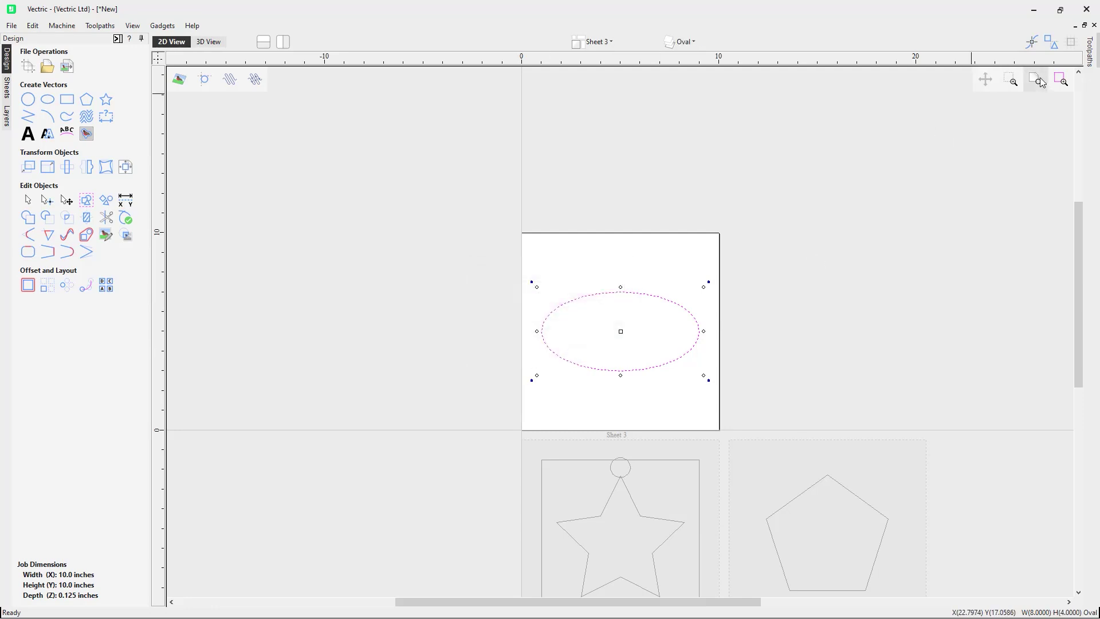
With Sheet 1 and Layer 1 active, filter the layers list to the active sheet only and restore the full list
left_click(692, 455)
left_click(691, 455)
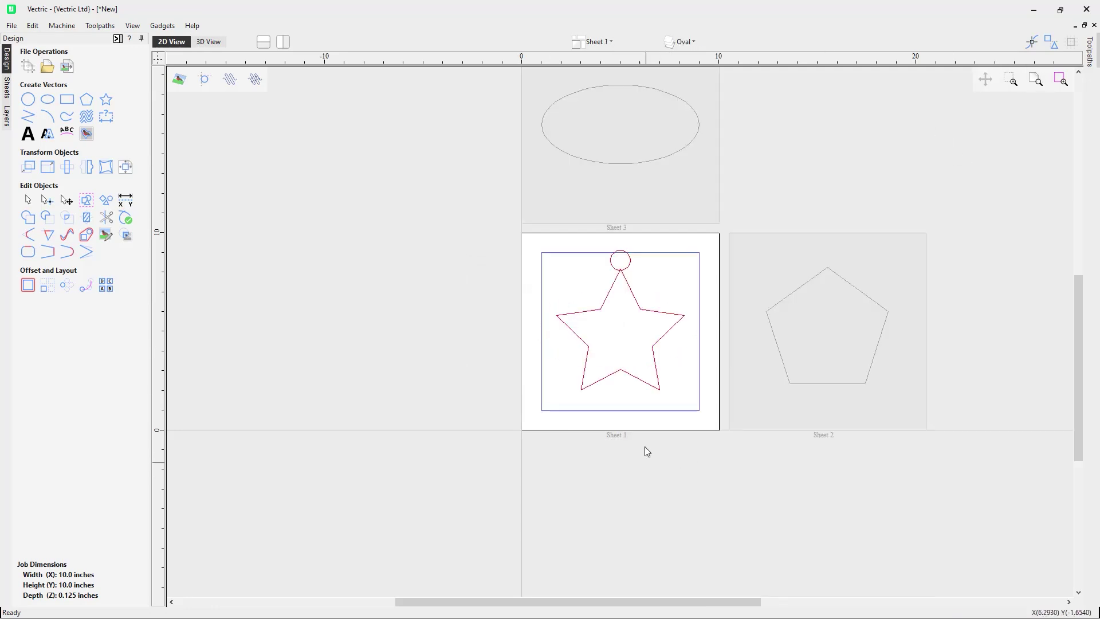
left_click(1034, 82)
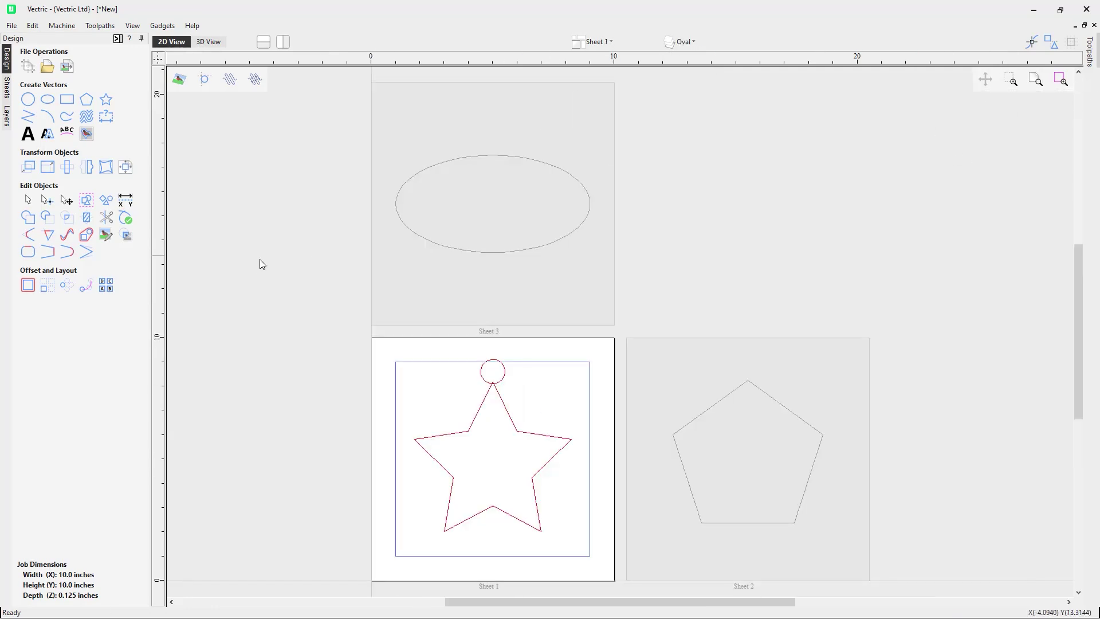
left_click(7, 116)
left_click(50, 74)
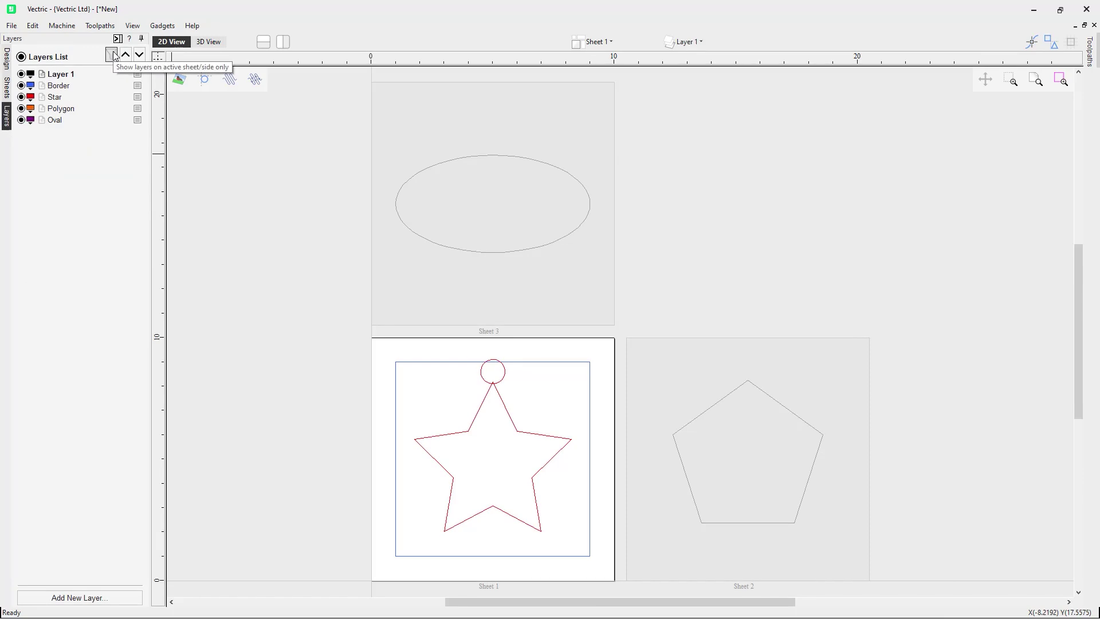
left_click(113, 55)
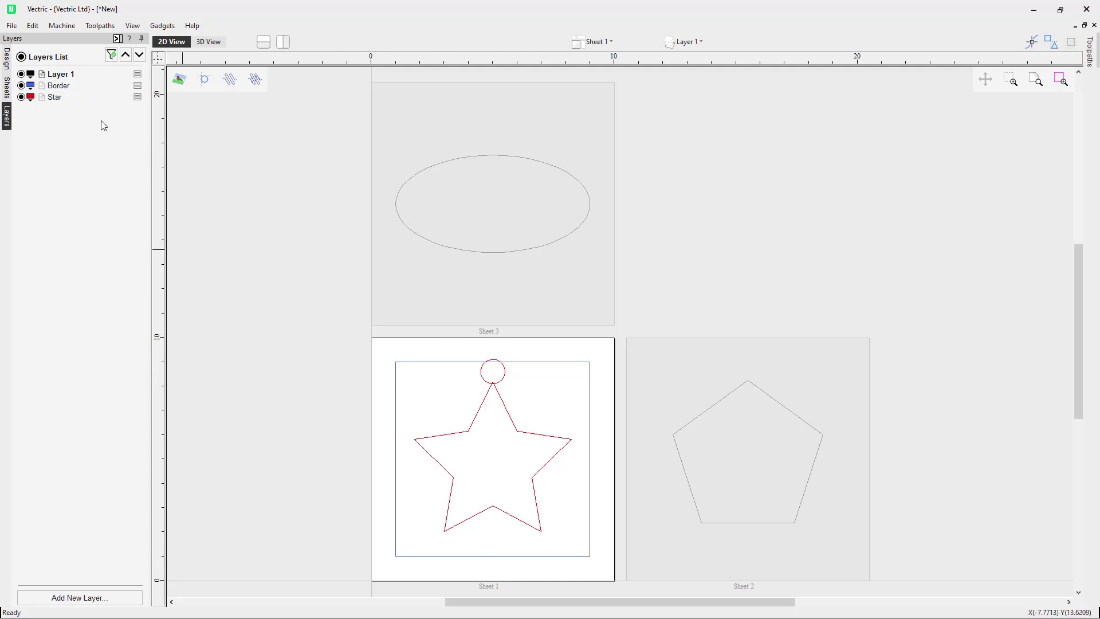
left_click(112, 55)
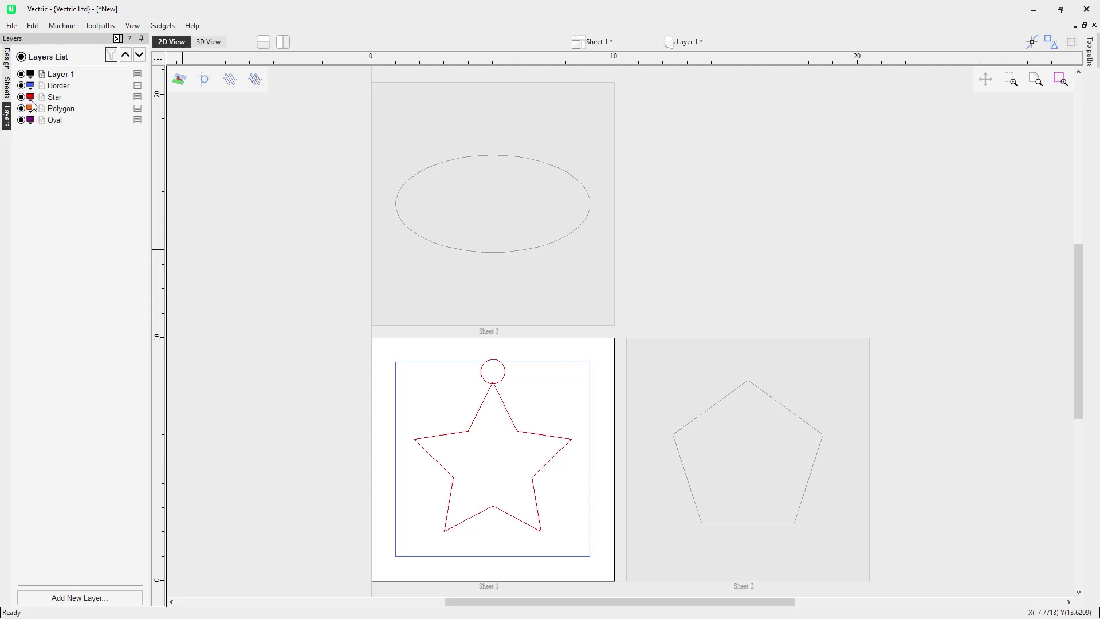
Activate Sheet 3 and its Oval layer, filter the layers list to that sheet only and restore the full list
left_click(433, 271)
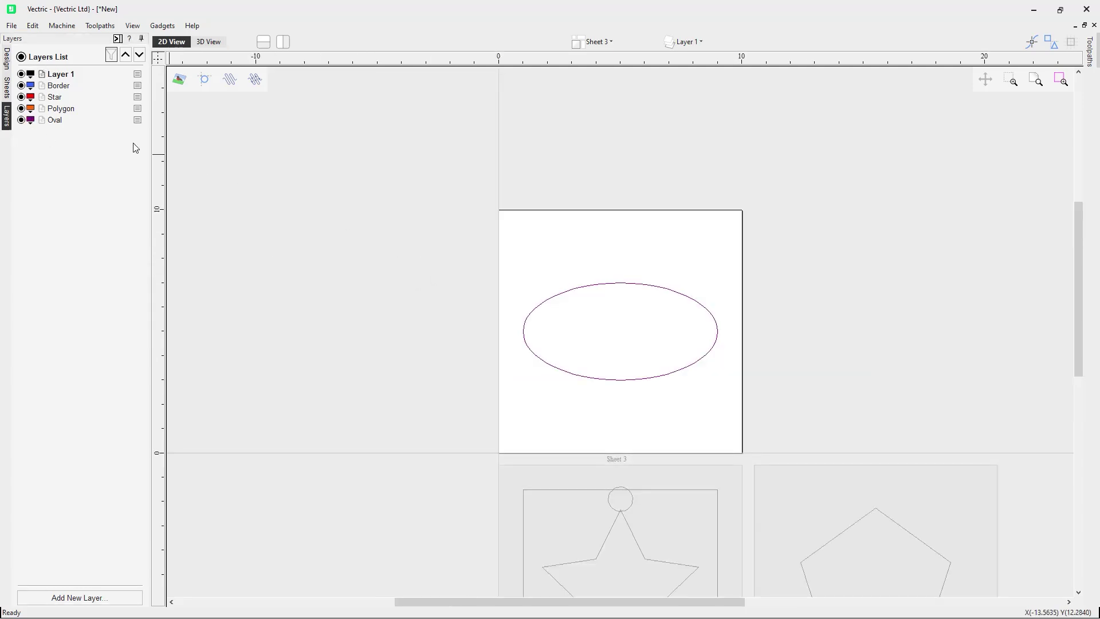
left_click(56, 121)
left_click(111, 58)
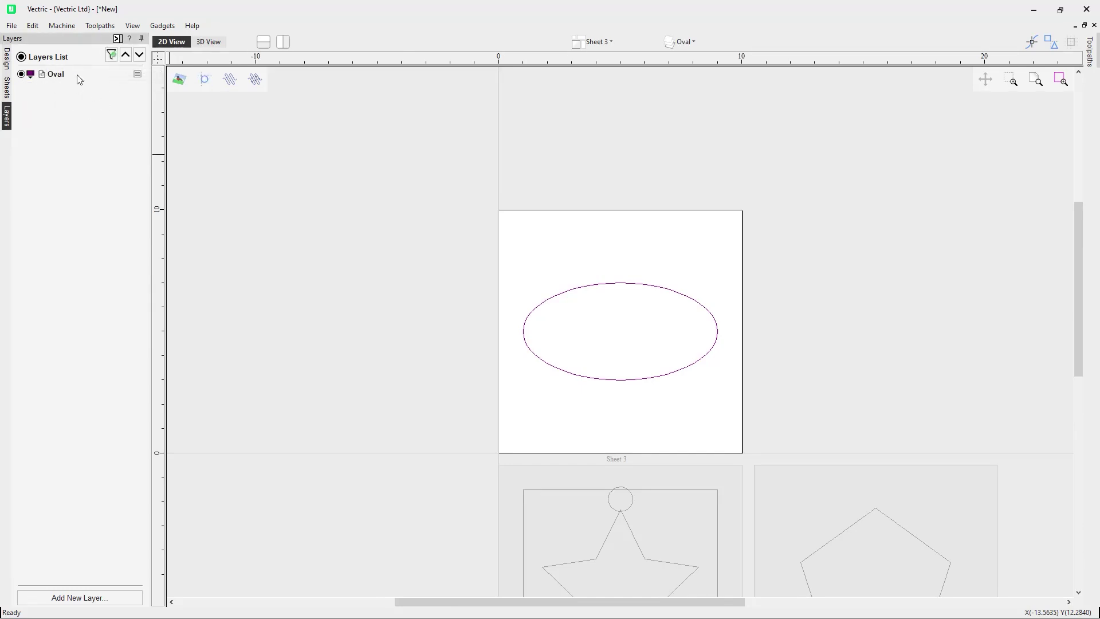
left_click(111, 56)
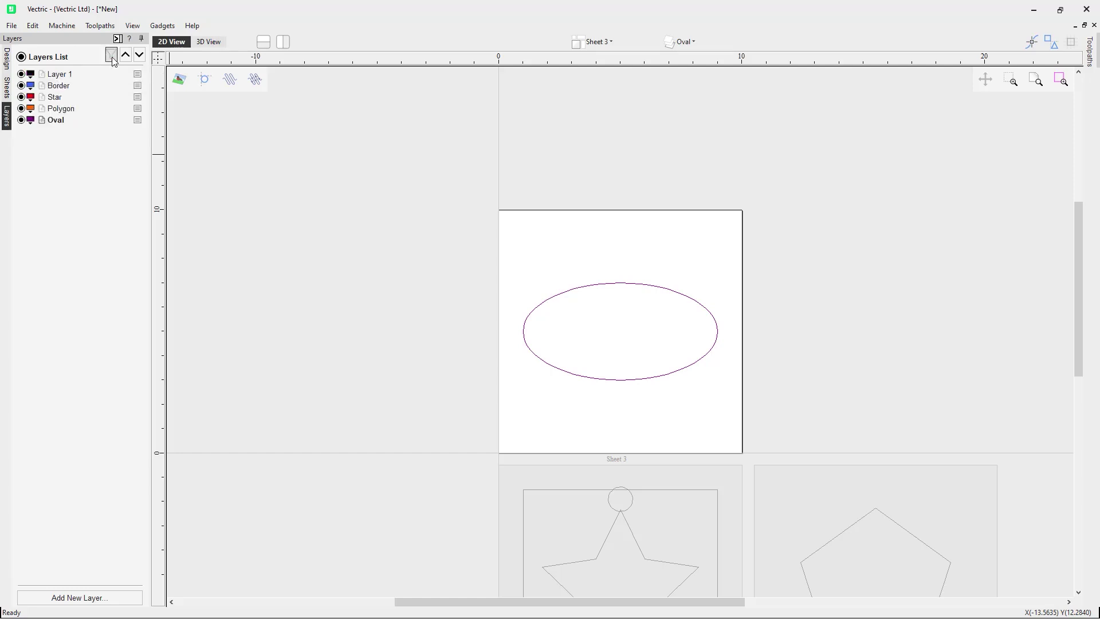
Examine the active-sheet filter in the quick layer selector of the 2D view and close the selector
left_click(687, 42)
left_click(688, 155)
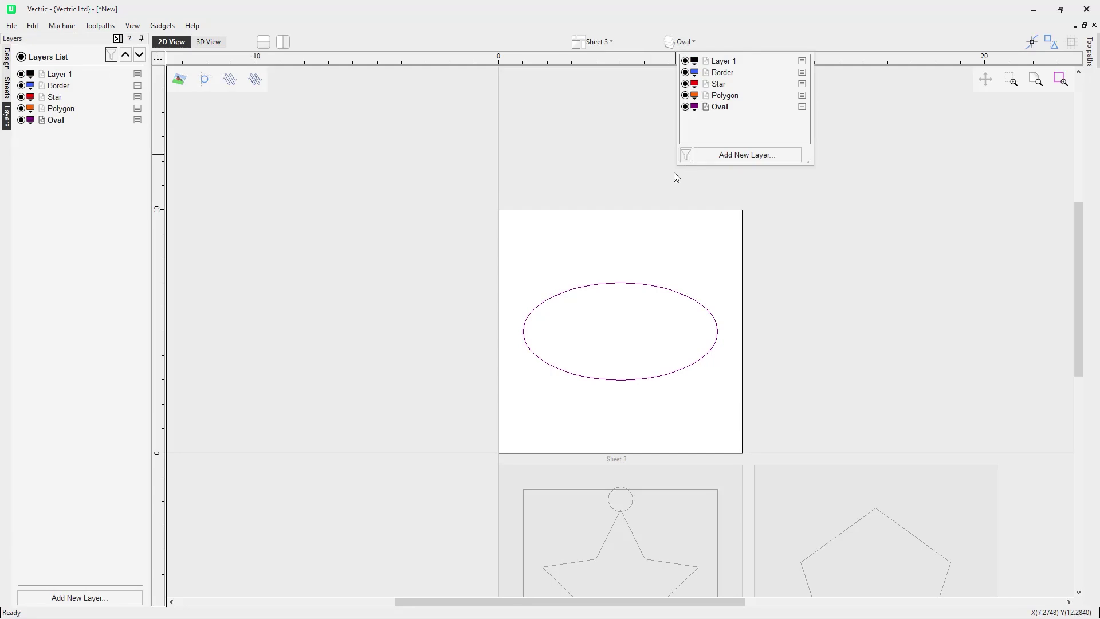
left_click(533, 190)
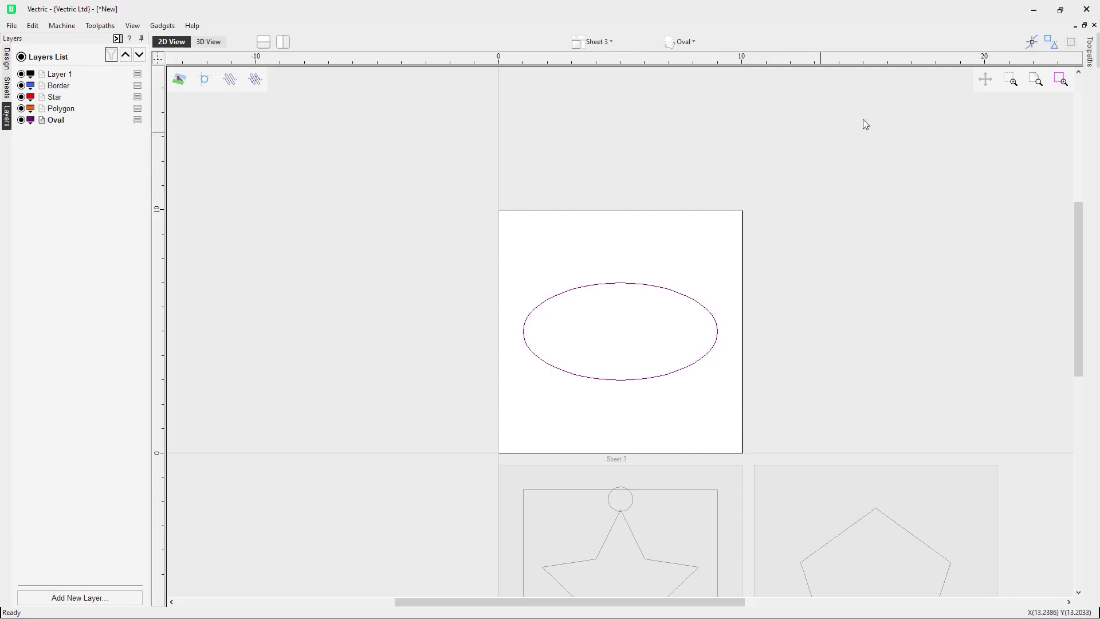
Switch to the 3D view and undock the Layers panel, placing it as a floating window beside the ellipse
left_click(209, 41)
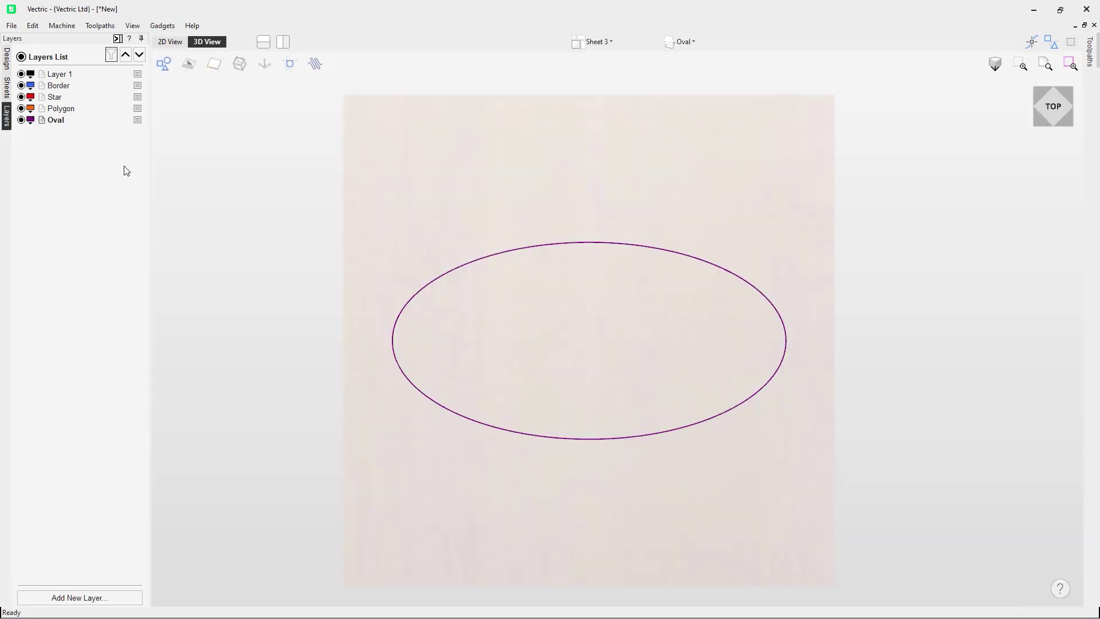
left_click(41, 36)
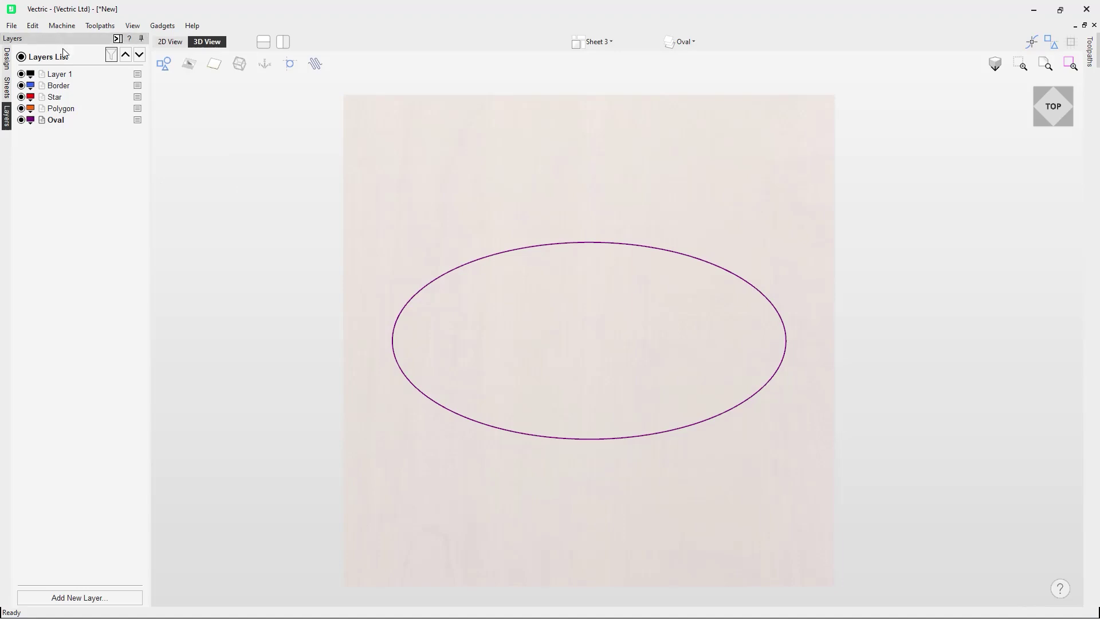
left_click_drag(253, 122, 250, 125)
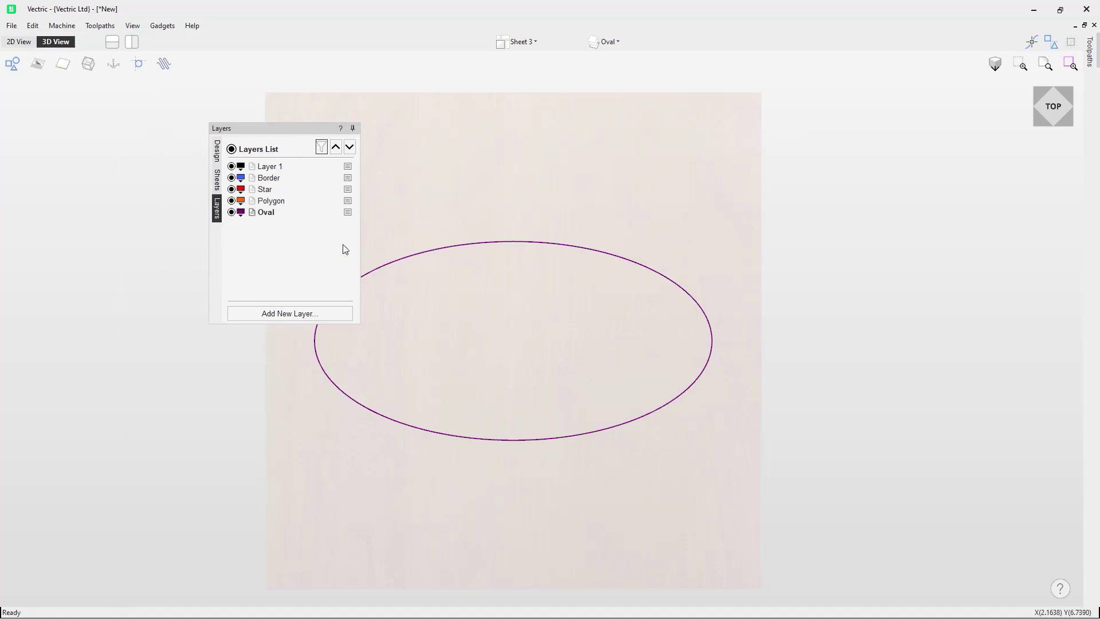
left_click_drag(295, 132, 206, 269)
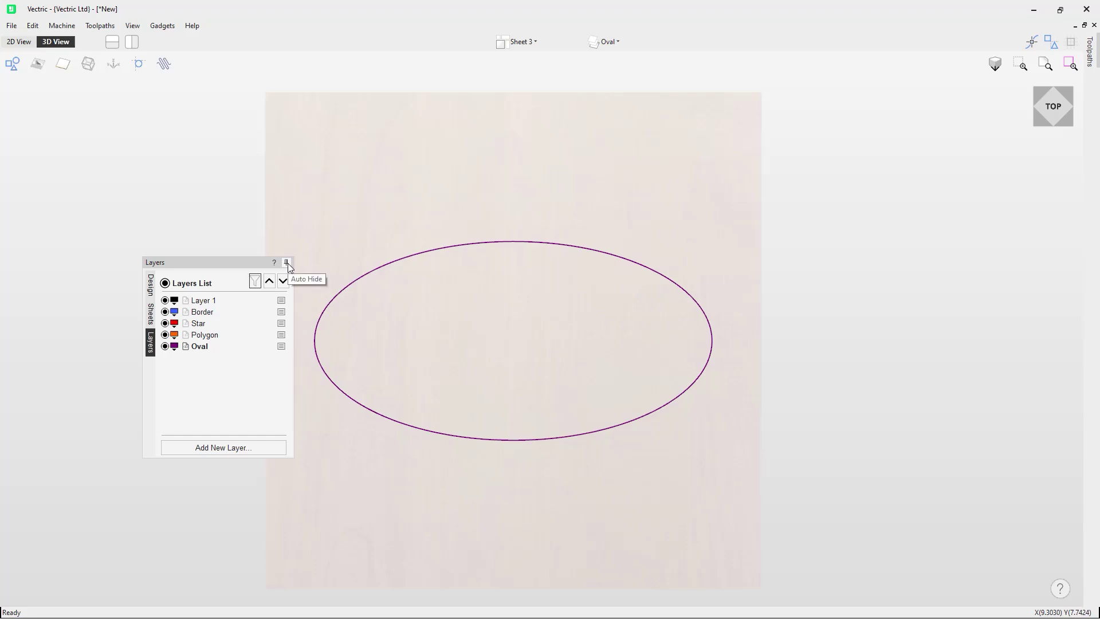
Turn auto-hide on and off for the floating Layers panel and move the panel back towards its docked place
left_click(287, 264)
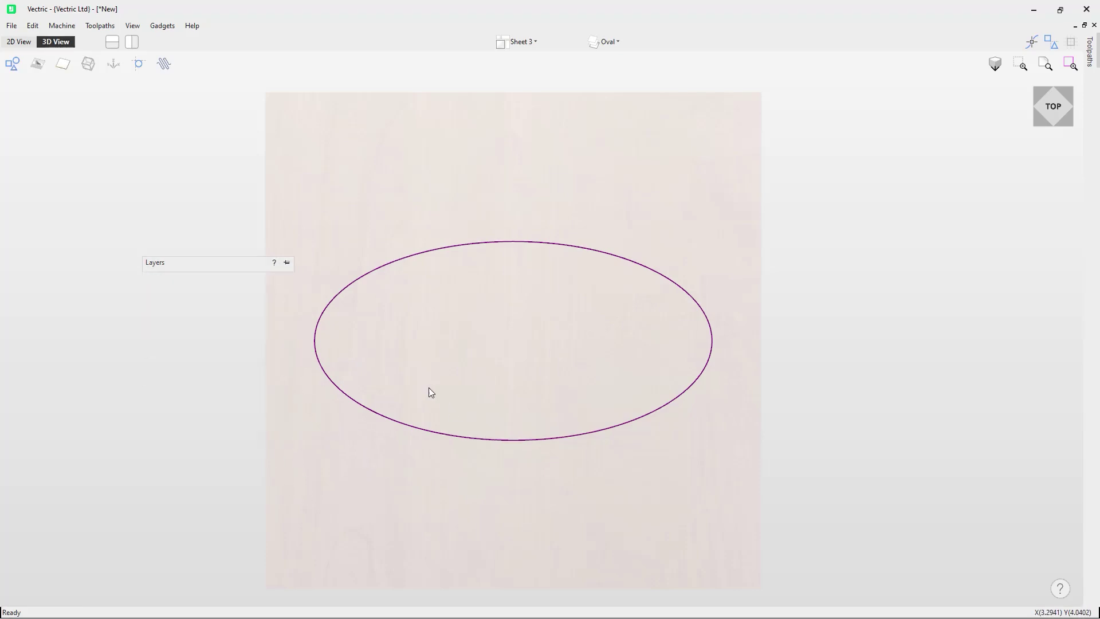
mouse_move(277, 267)
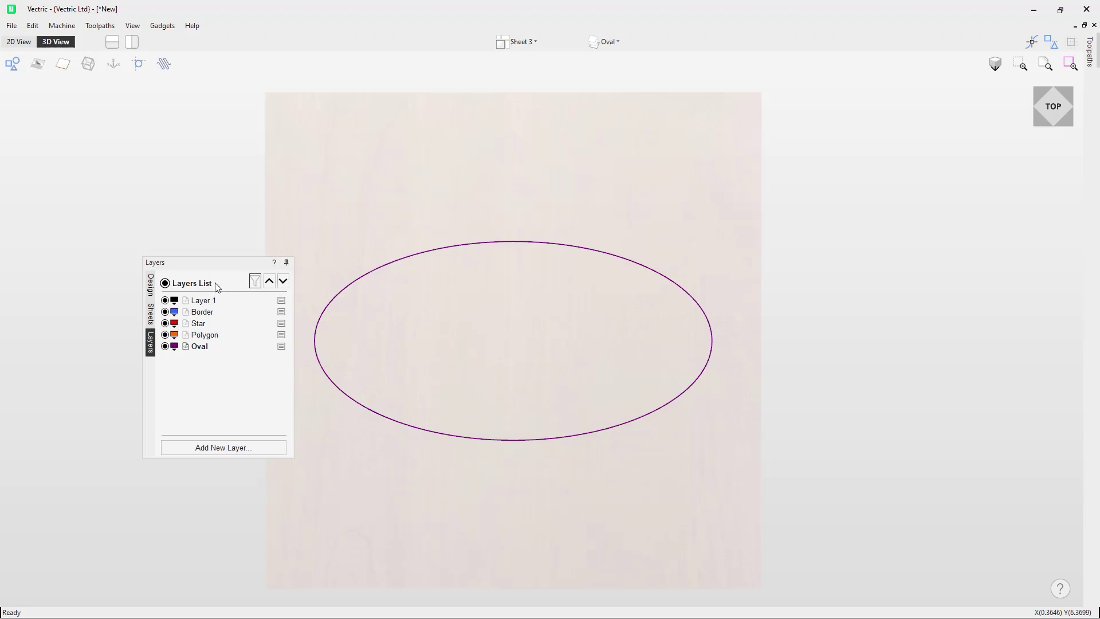
left_click_drag(235, 268, 25, 67)
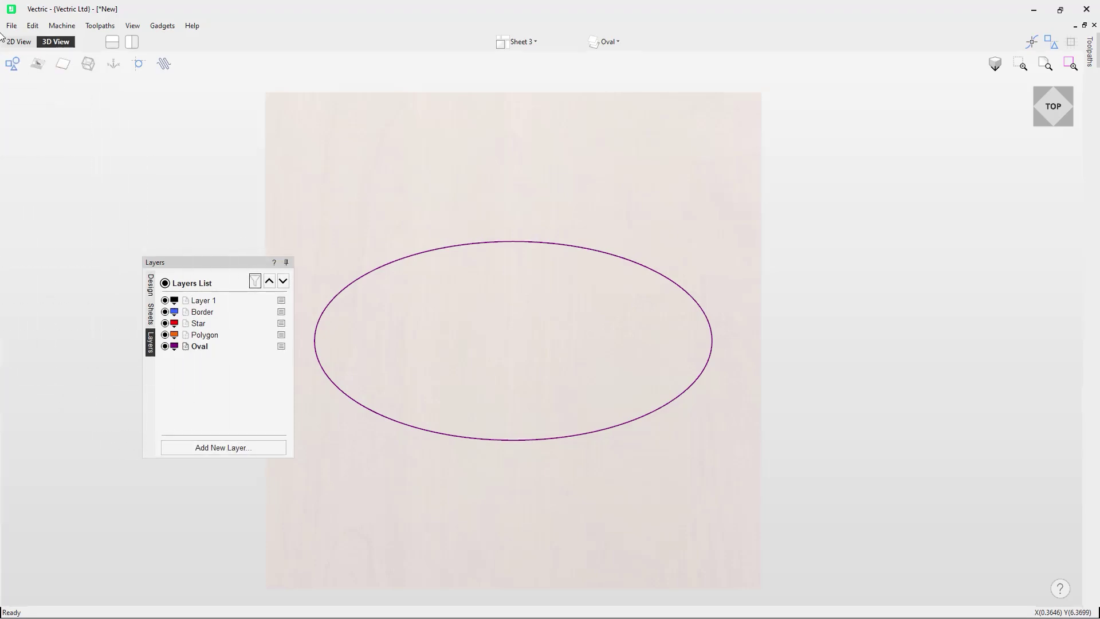